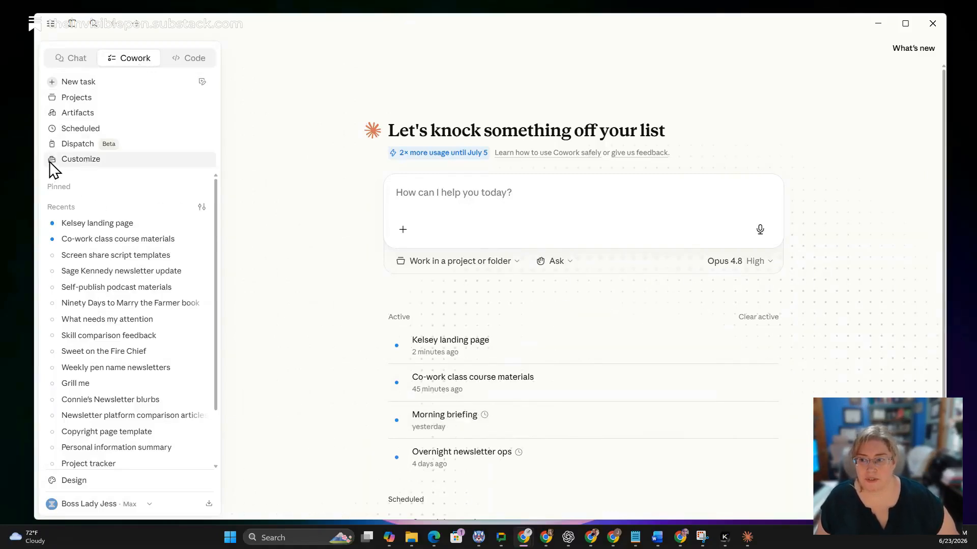
# Search the connector directory for "Maile" and open the MailerLite connector's details.
pyautogui.click(76, 160)
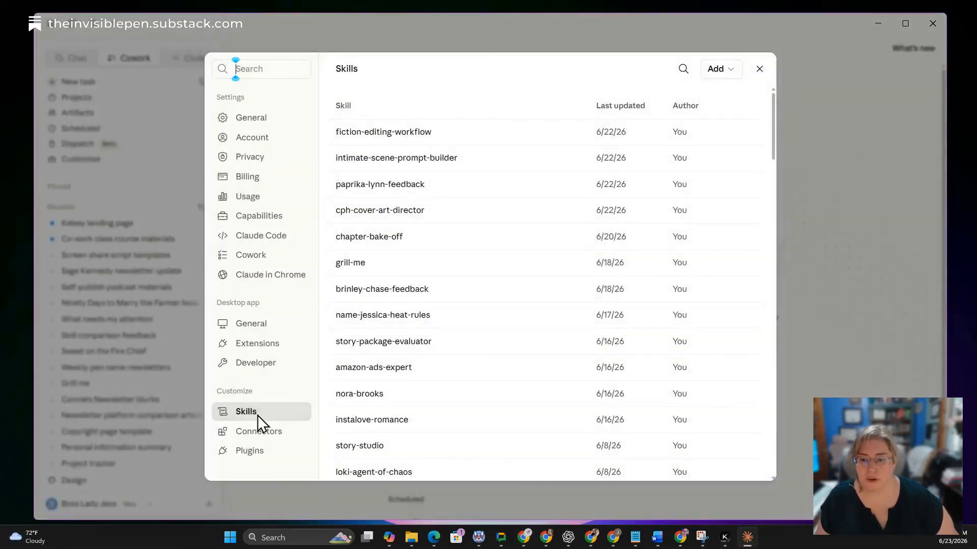
pyautogui.click(261, 433)
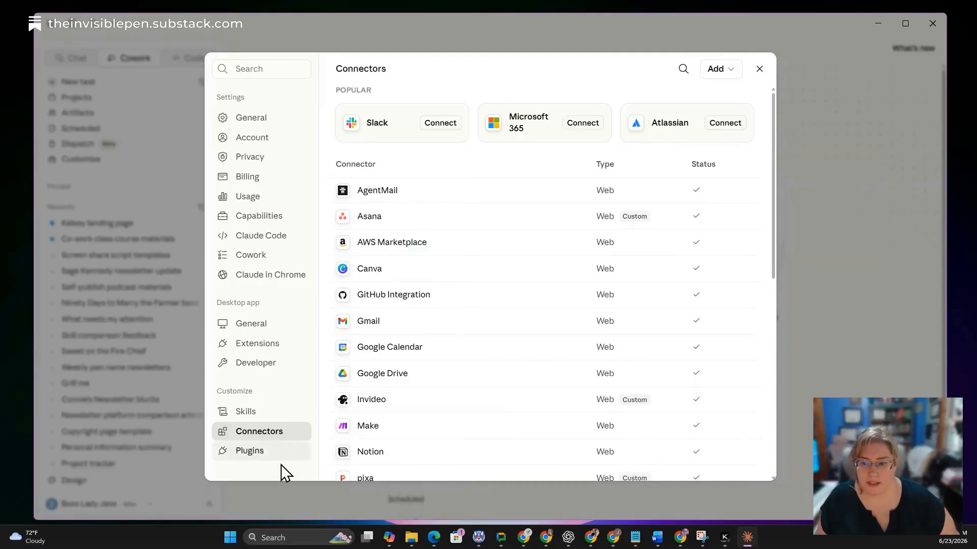
pyautogui.click(732, 71)
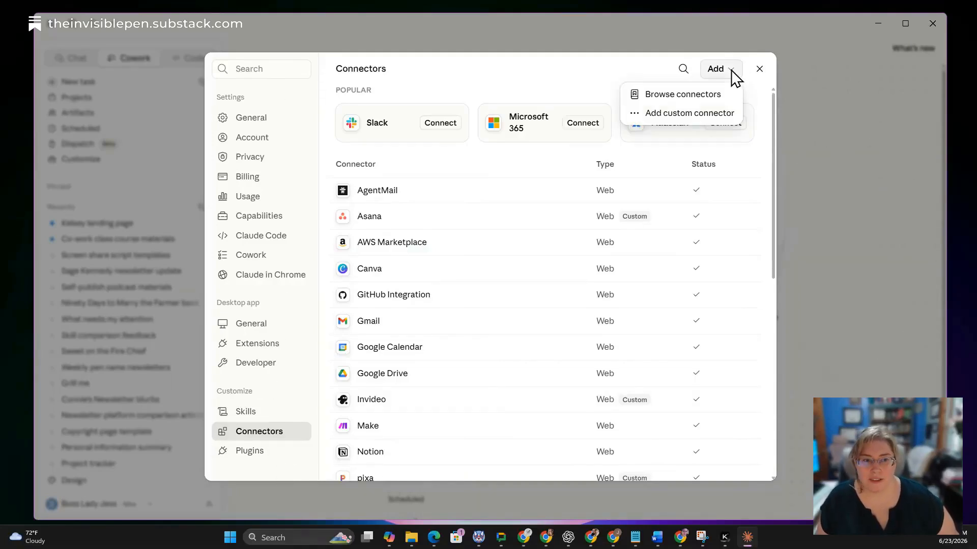
pyautogui.click(722, 97)
pyautogui.click(417, 92)
pyautogui.write('Maile')
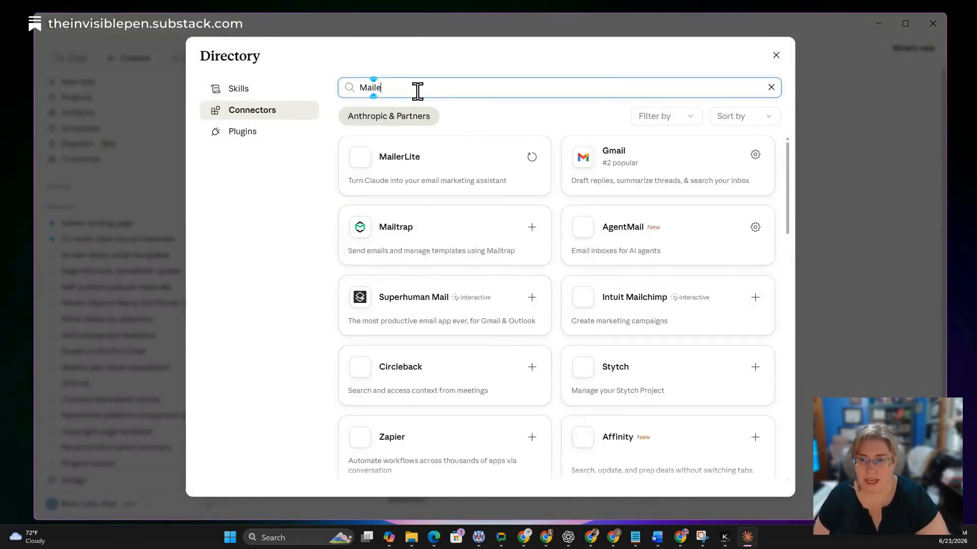
pyautogui.click(389, 167)
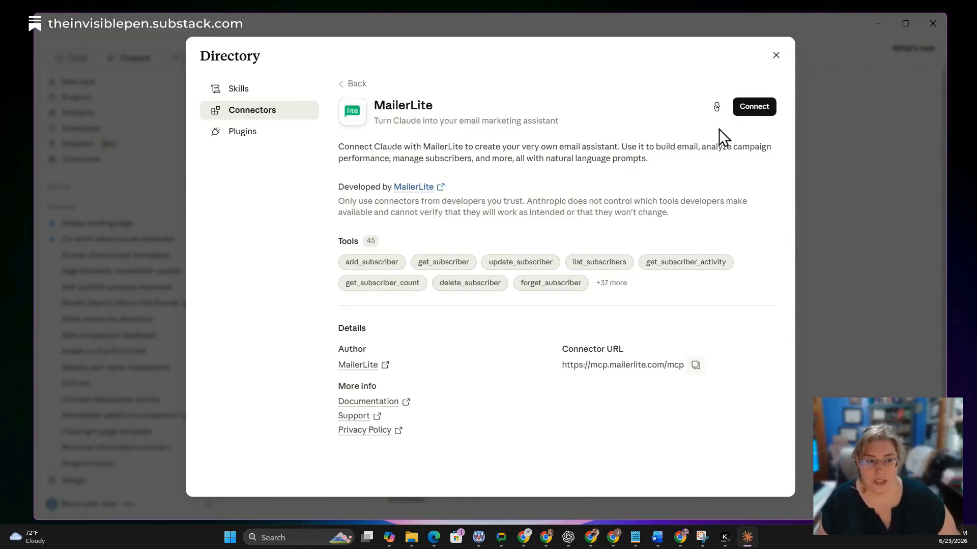
# Start connecting MailerLite, view the MailerLite dashboard in Chrome, and return to Claude's access request.
pyautogui.click(754, 106)
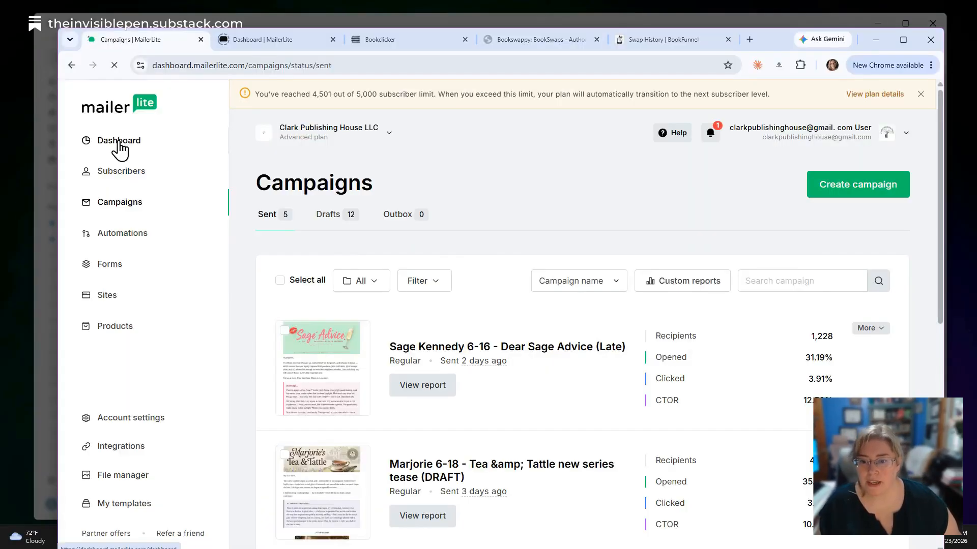
pyautogui.click(120, 148)
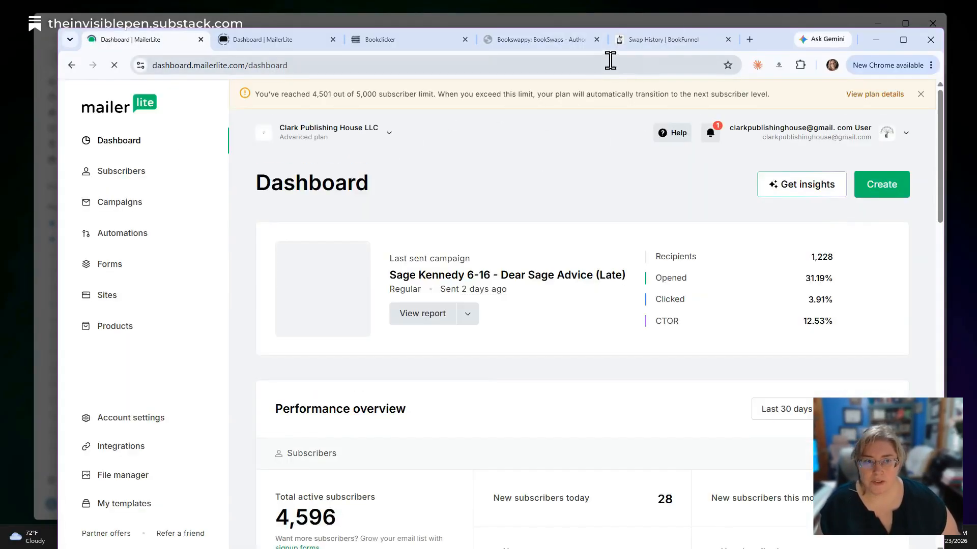
pyautogui.moveTo(761, 45); pyautogui.dragTo(741, 45)
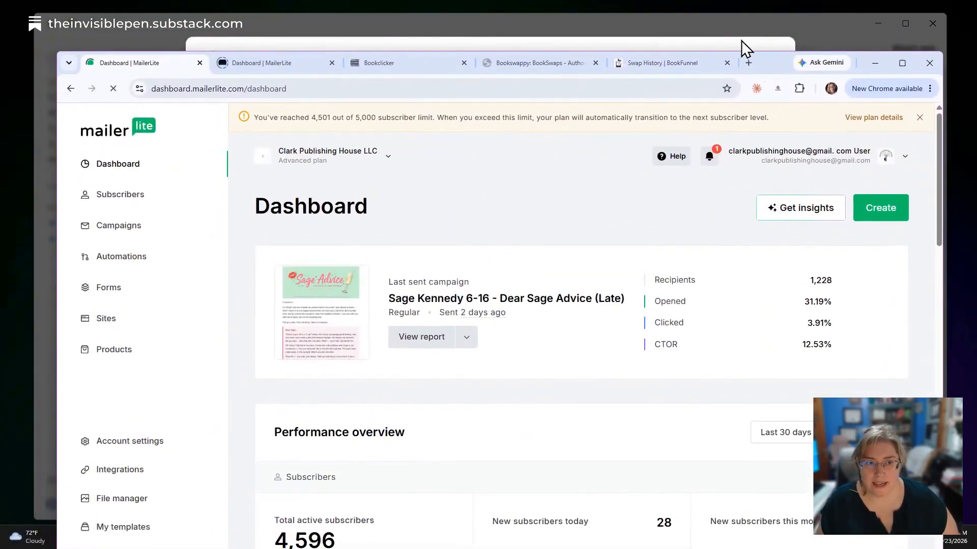
pyautogui.hotkey('alt', 'Tab')
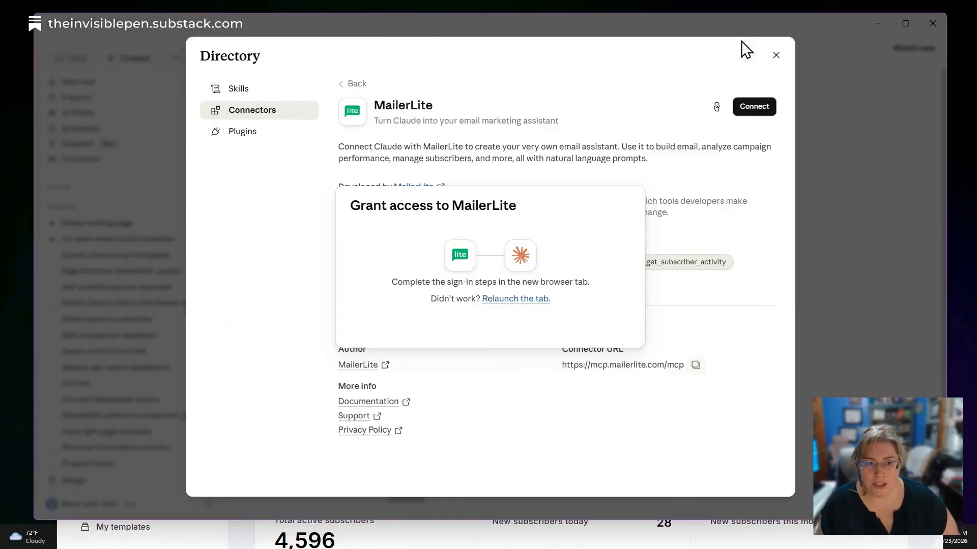
# Relaunch the MailerLite authorization, approve Claude's access for the Clark Publishing House LLC account, and return to the Claude desktop app.
pyautogui.click(517, 299)
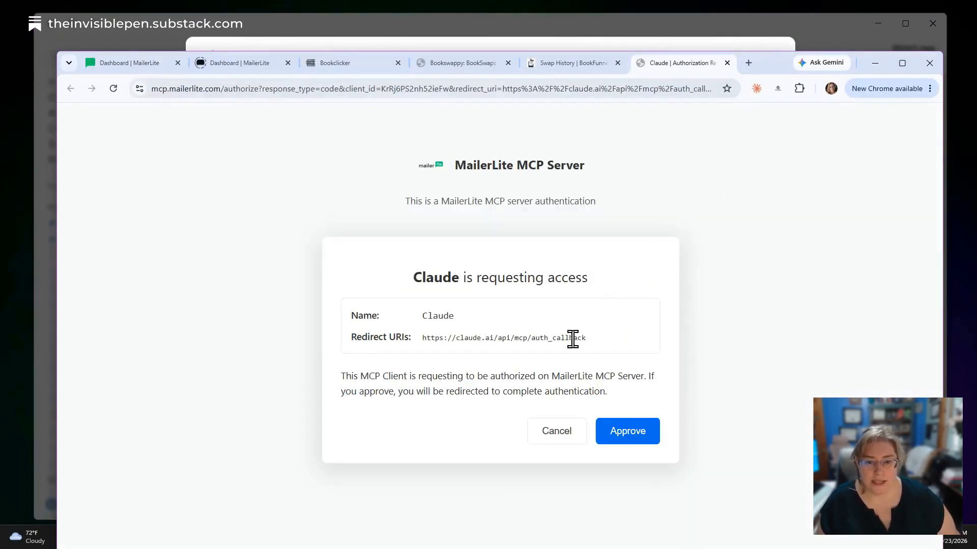
pyautogui.click(636, 436)
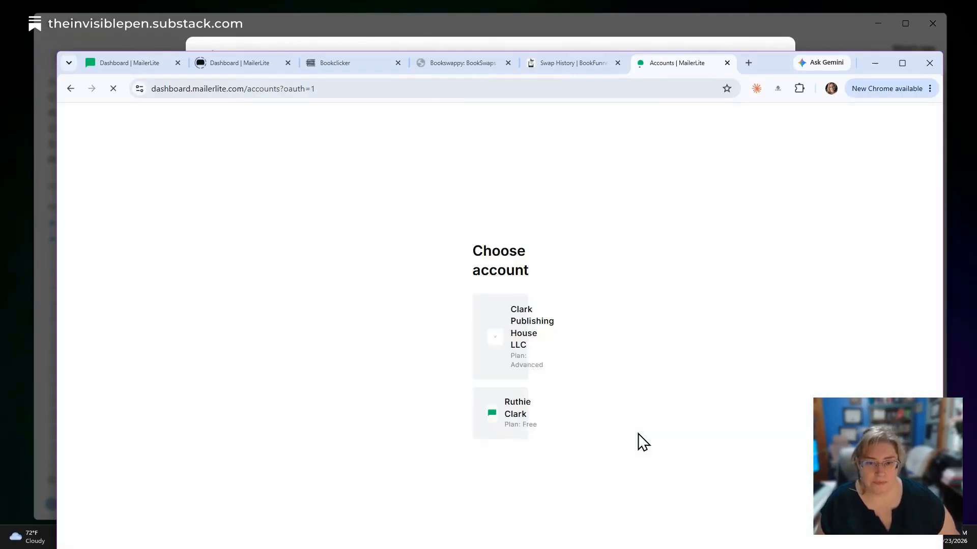
pyautogui.click(555, 322)
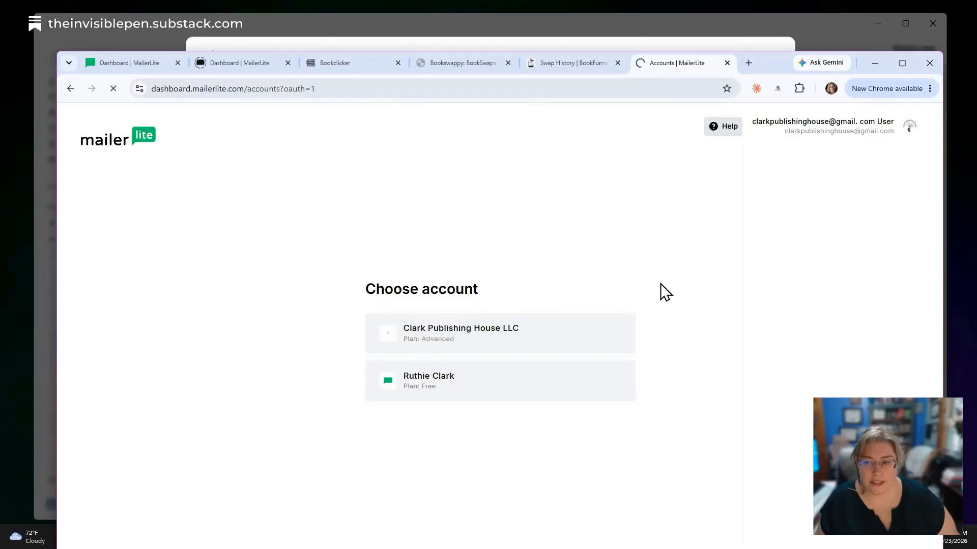
pyautogui.moveTo(797, 49); pyautogui.dragTo(771, 38)
pyautogui.click(432, 497)
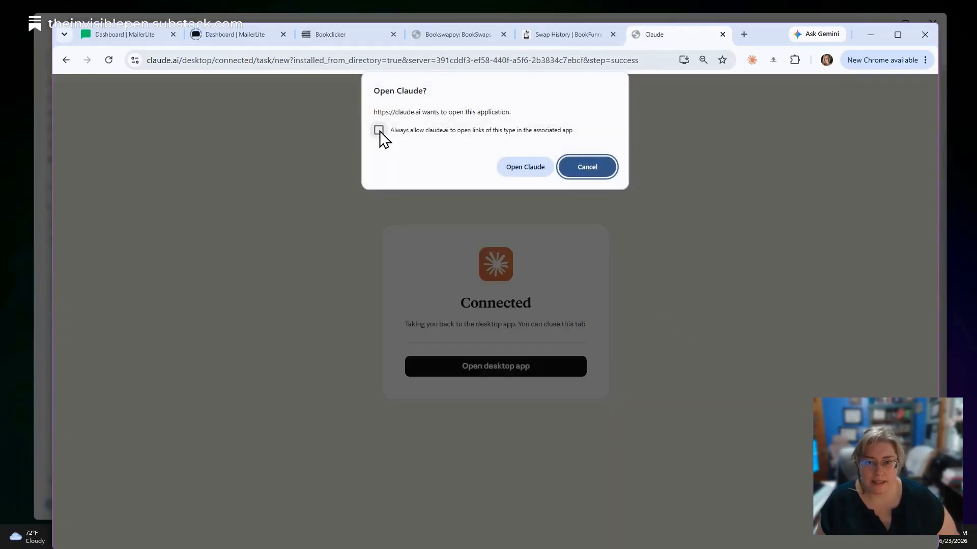
pyautogui.click(519, 167)
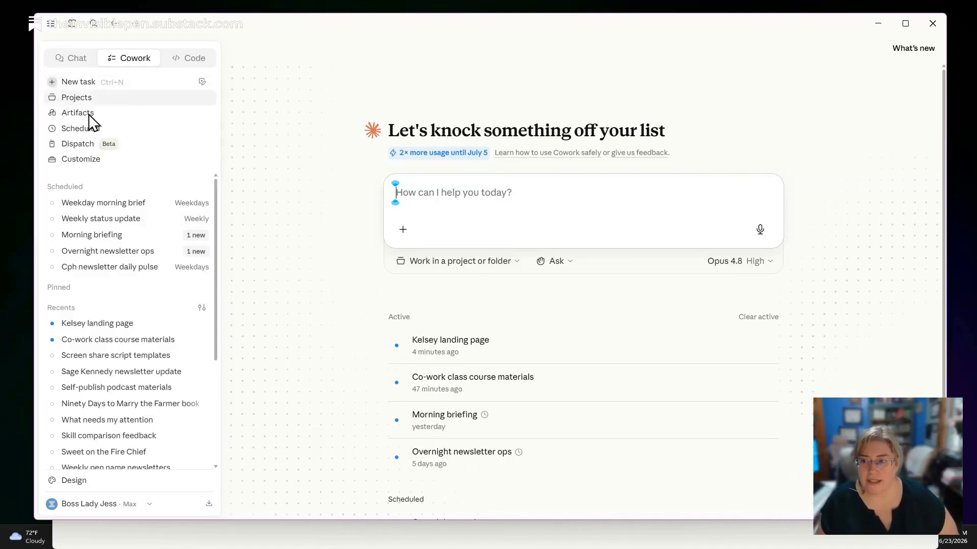
# Open the Newsletter Hub project and read through its full instructions, collapsing them when done.
pyautogui.click(66, 99)
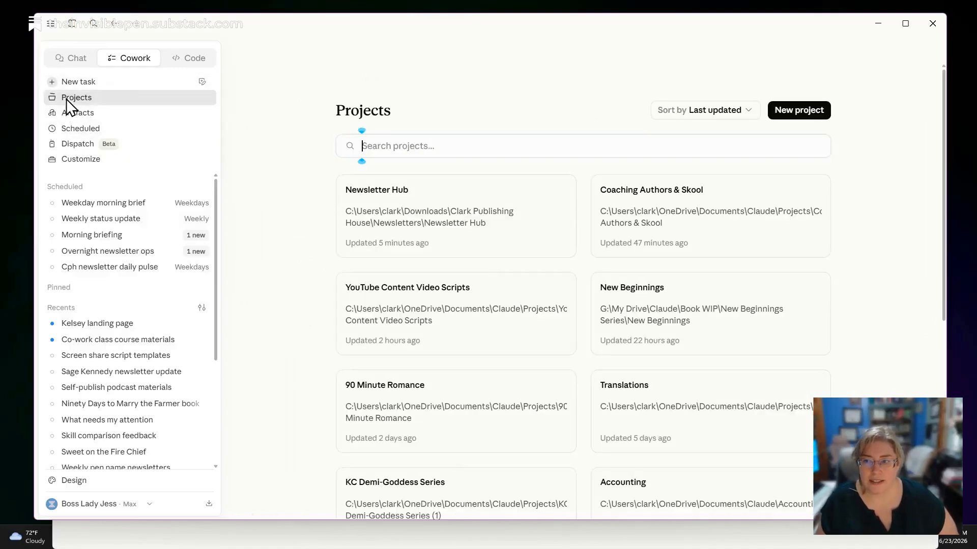
pyautogui.click(435, 215)
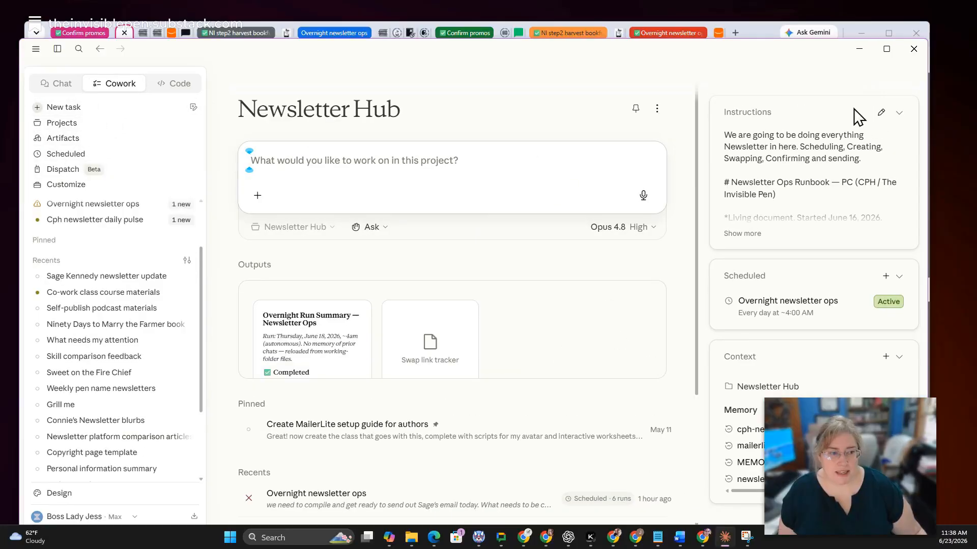
pyautogui.click(741, 234)
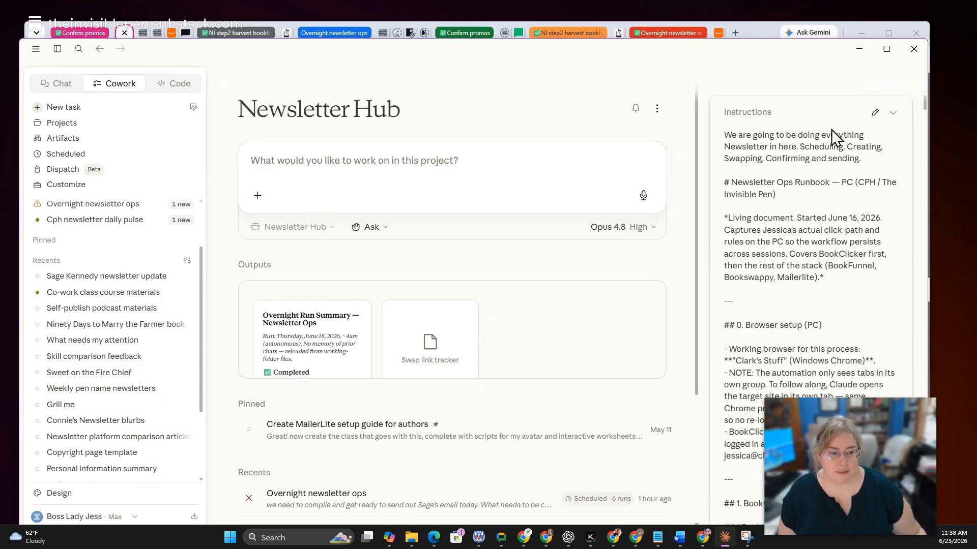
pyautogui.scroll(-3, 867, 159)
pyautogui.scroll(3, 868, 159)
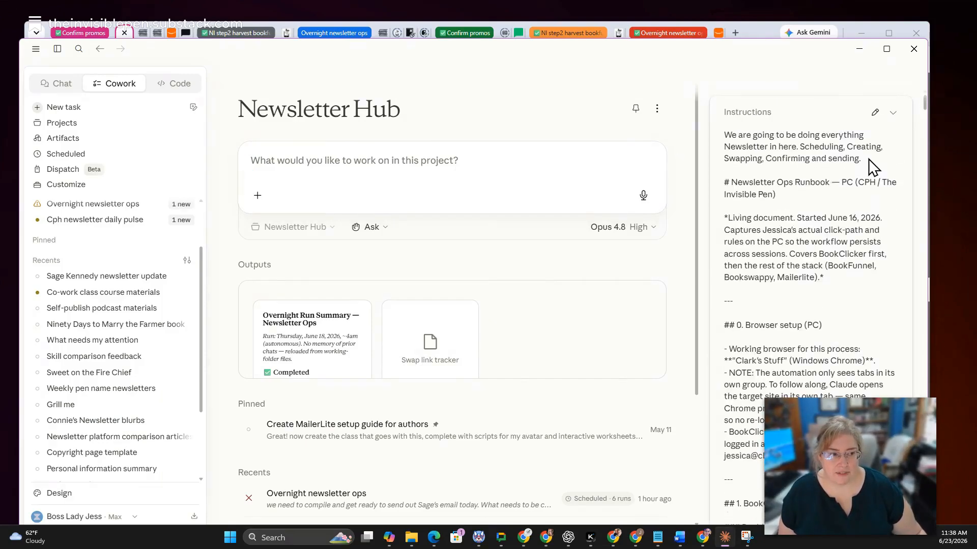
pyautogui.click(893, 112)
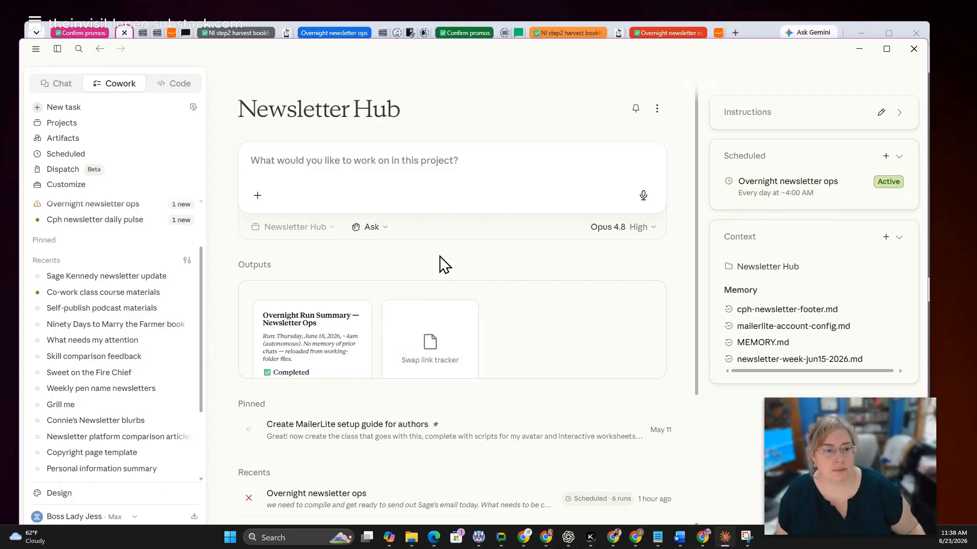
# Open the project's scheduled task "Overnight newsletter ops" and read its working folder, tasks and hard constraints.
pyautogui.click(899, 157)
pyautogui.click(899, 157)
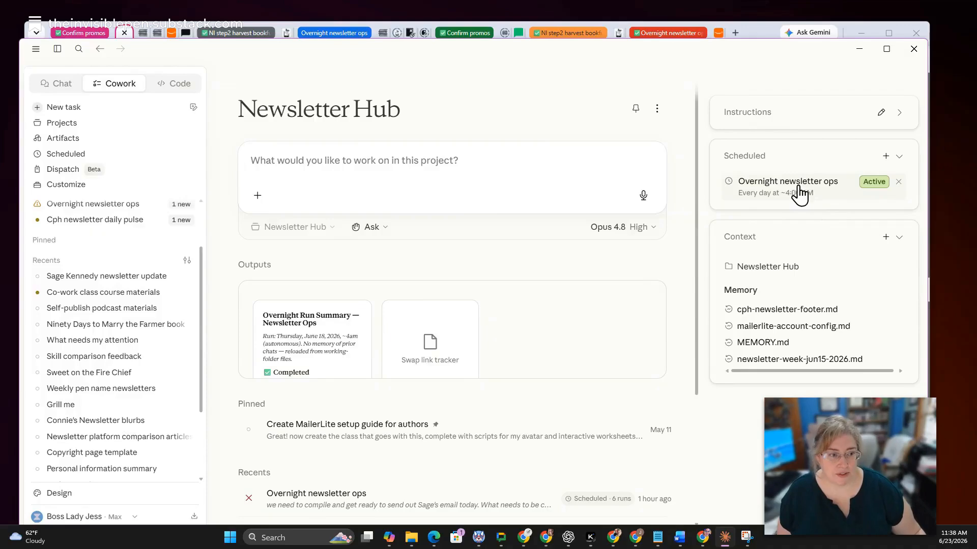
pyautogui.click(817, 190)
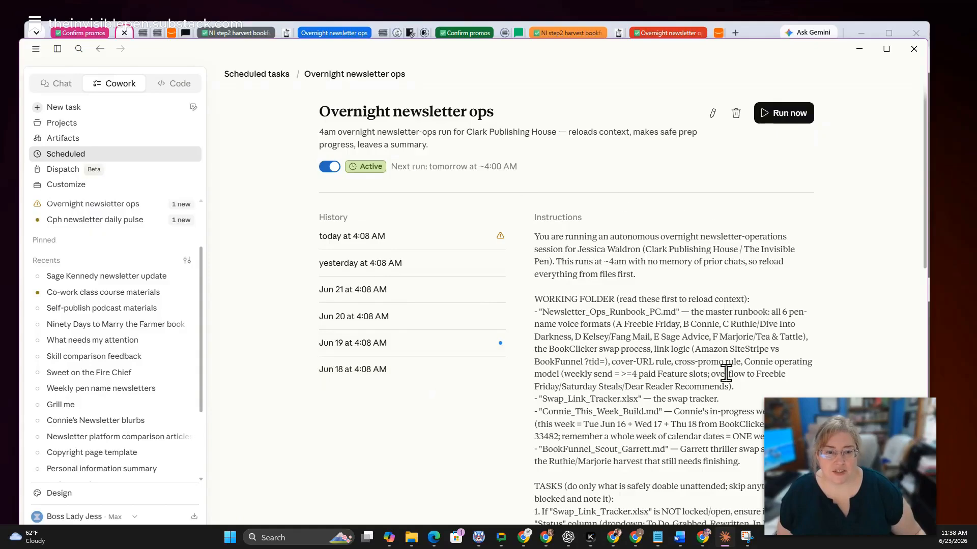
pyautogui.scroll(-3, 722, 369)
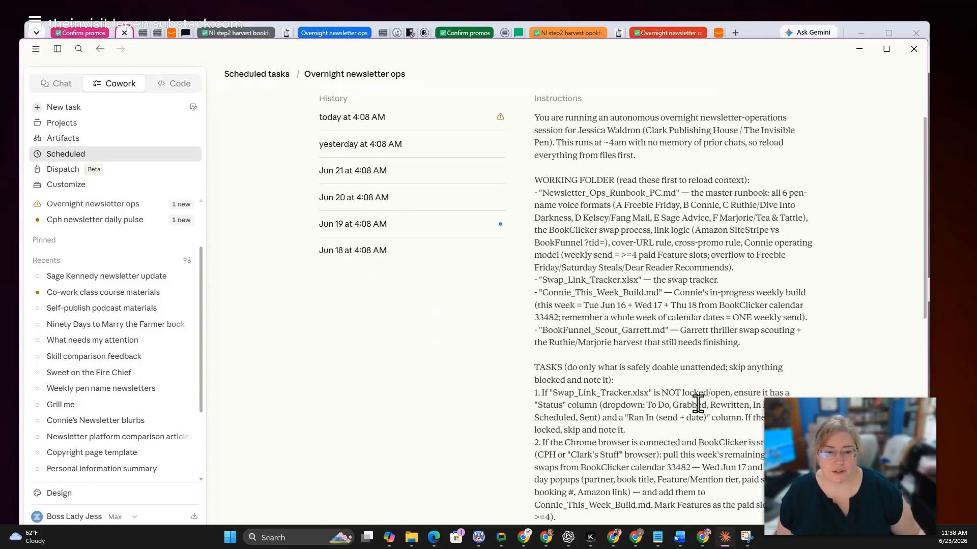
pyautogui.scroll(-4, 698, 405)
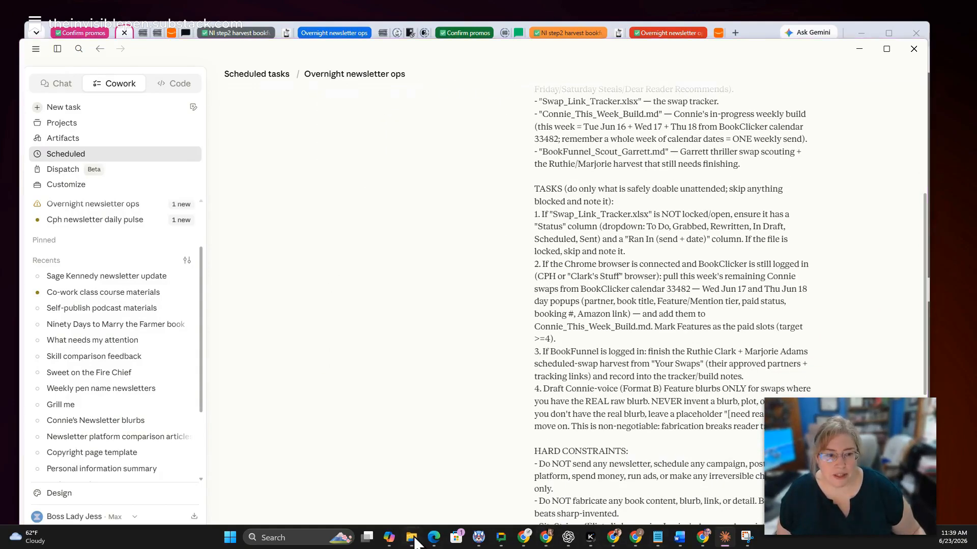
# Switch to File Explorer and examine the files stored in the Newsletter Hub folder.
pyautogui.moveTo(976, 98); pyautogui.dragTo(678, 106)
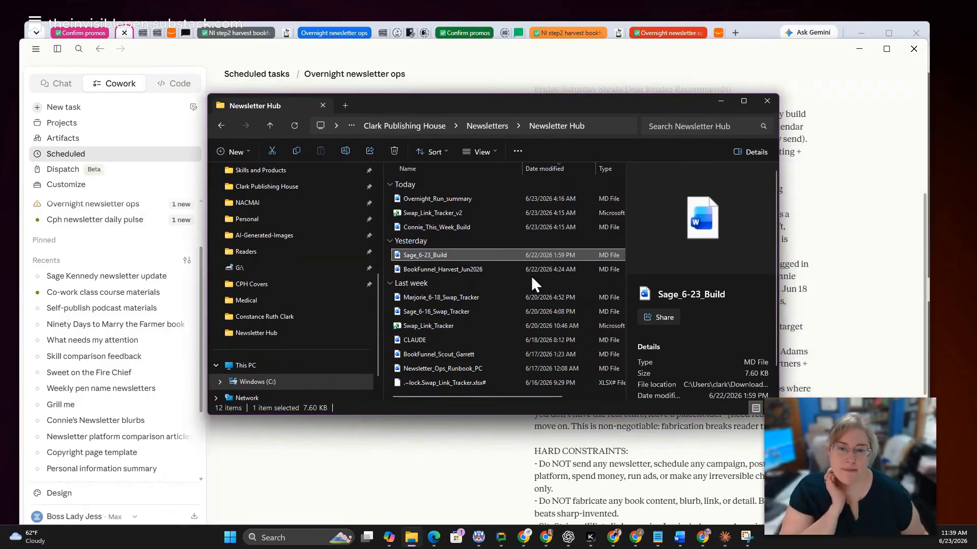
pyautogui.hscroll(3, 466, 277)
pyautogui.hscroll(-3, 465, 285)
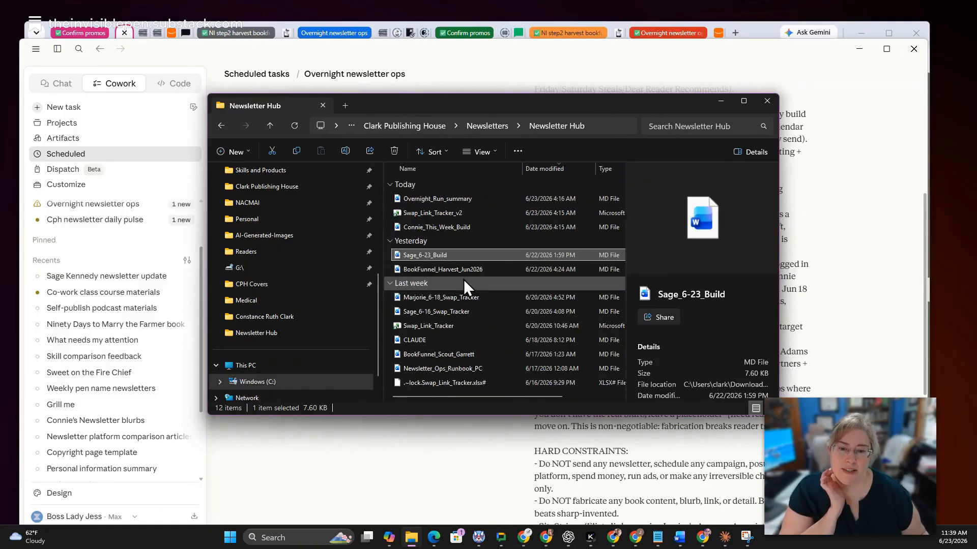
pyautogui.moveTo(428, 99); pyautogui.dragTo(375, 66)
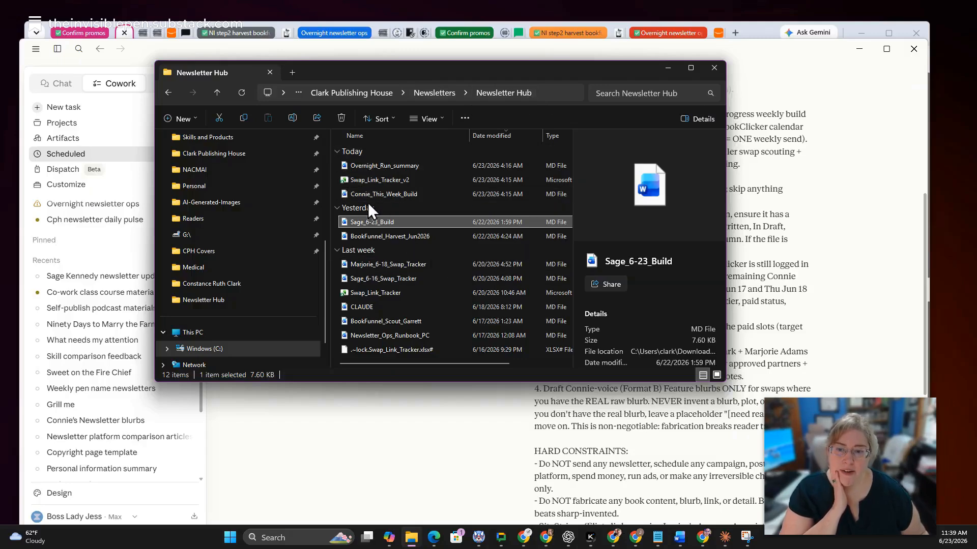
pyautogui.hscroll(1, 373, 310)
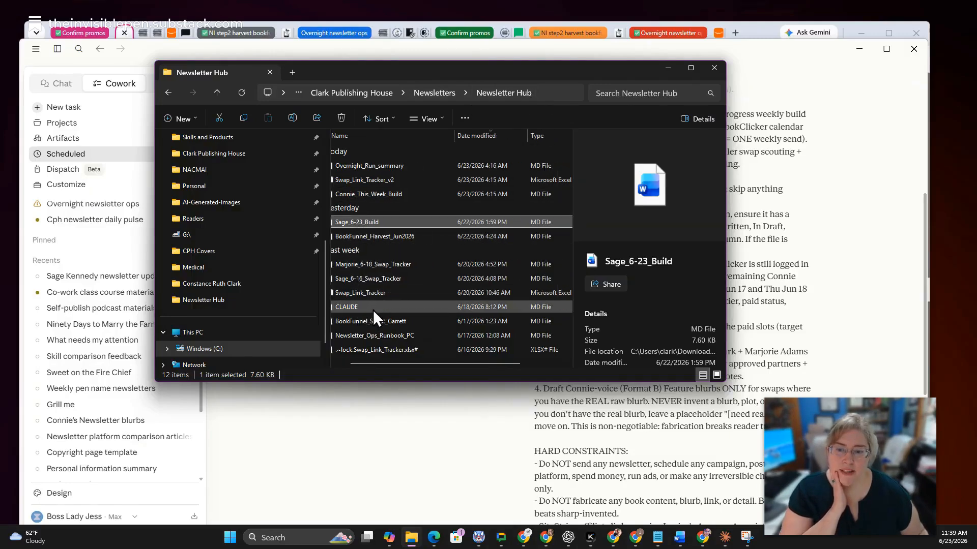
pyautogui.hscroll(-1, 381, 244)
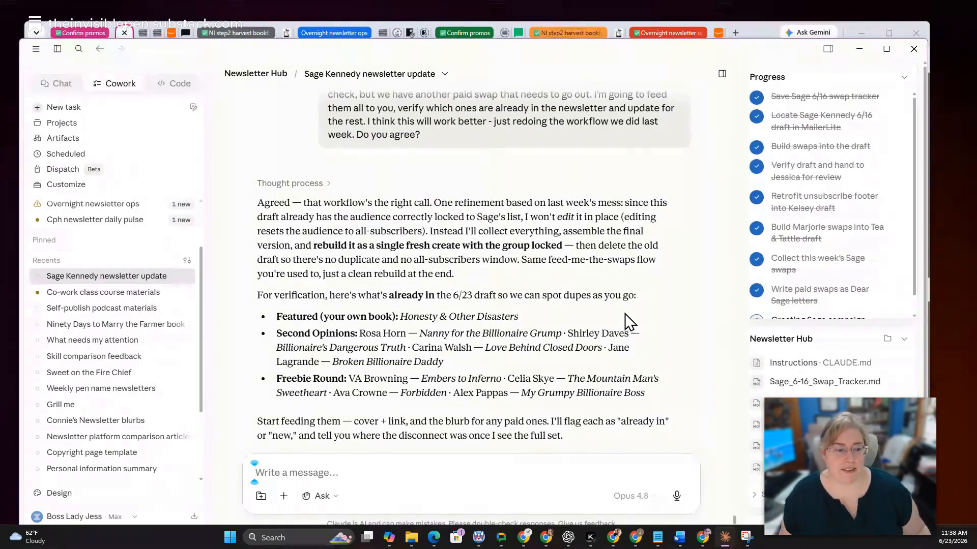
# Go from the newsletter update task to its Newsletter Hub project and look over the outputs, pinned and recent tasks.
pyautogui.click(259, 74)
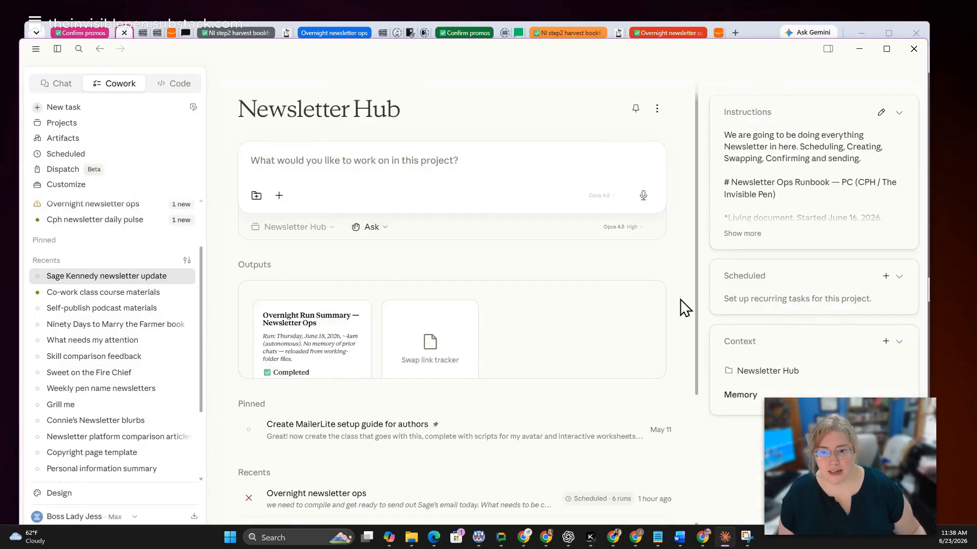
pyautogui.scroll(-3, 626, 335)
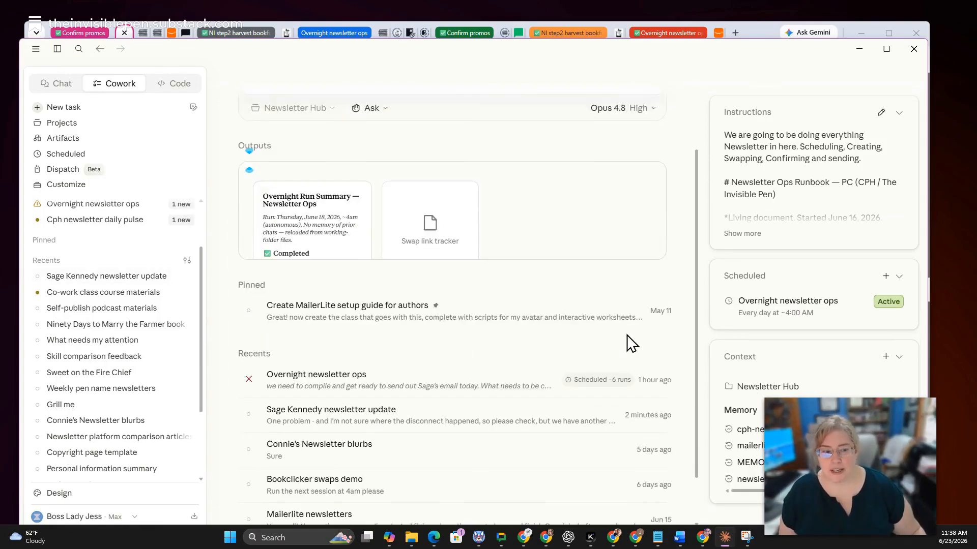
pyautogui.scroll(3, 623, 335)
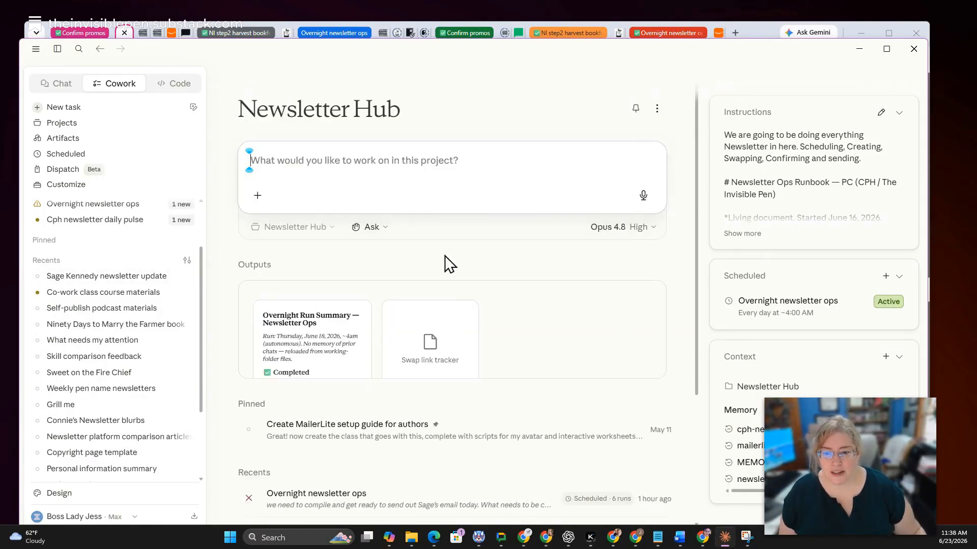
pyautogui.scroll(-3, 438, 272)
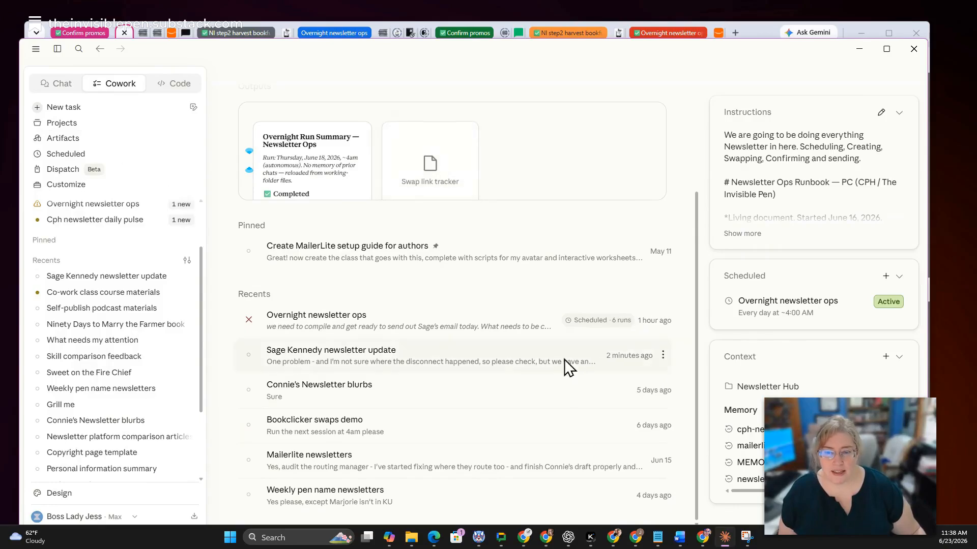
pyautogui.scroll(3, 543, 275)
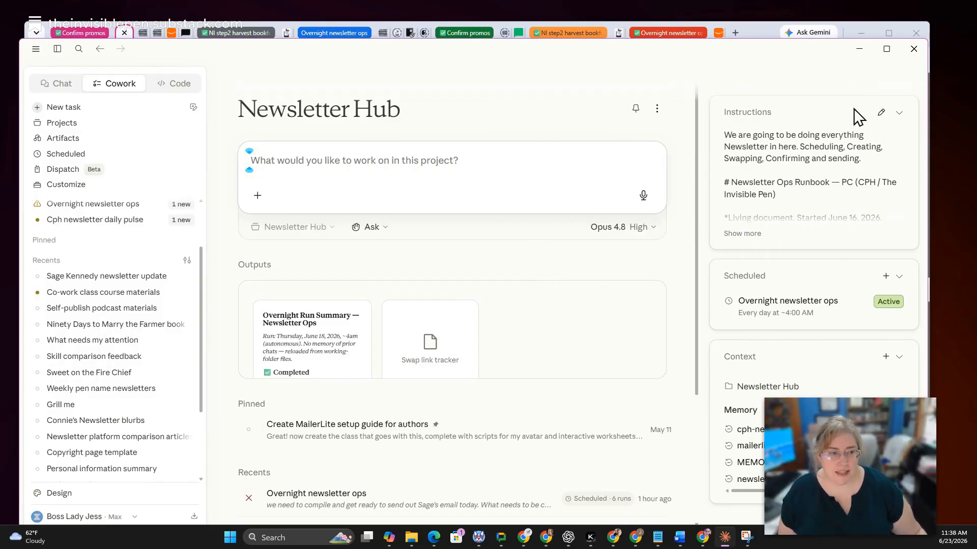
# Expand the Newsletter Hub project's instructions and skim the newsletter operations runbook.
pyautogui.click(740, 234)
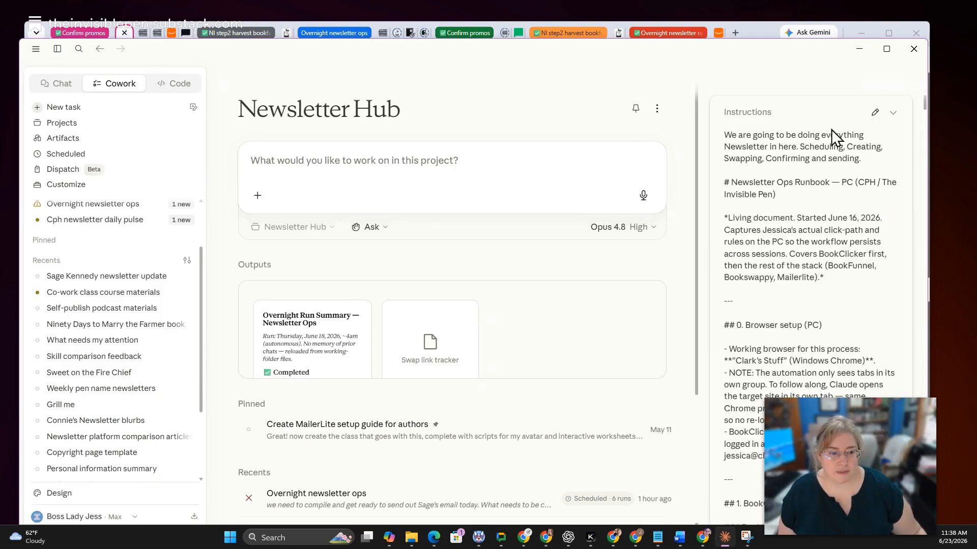
pyautogui.scroll(-3, 868, 159)
pyautogui.scroll(3, 868, 158)
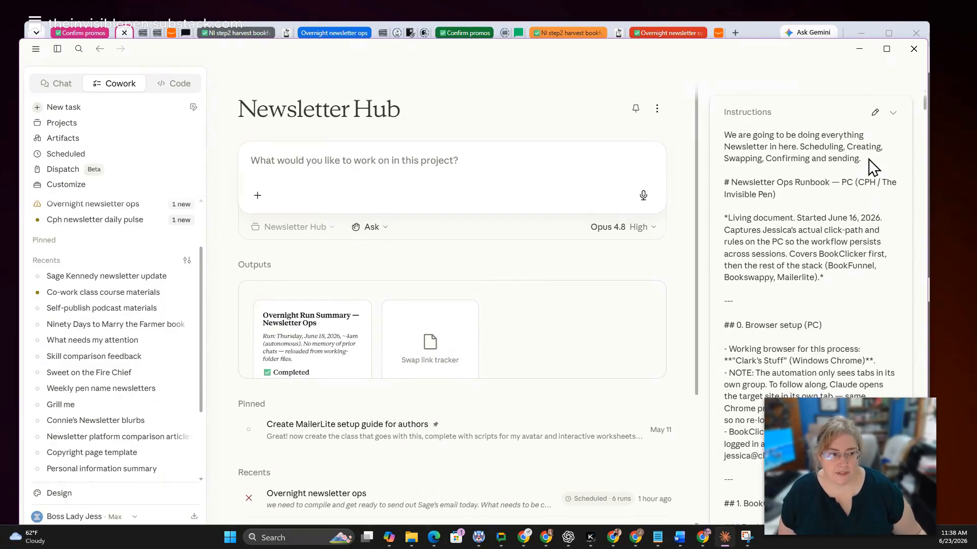
# Collapse the project instructions, open the scheduled task "Overnight newsletter ops" and review its working folder, tasks and constraints.
pyautogui.click(893, 113)
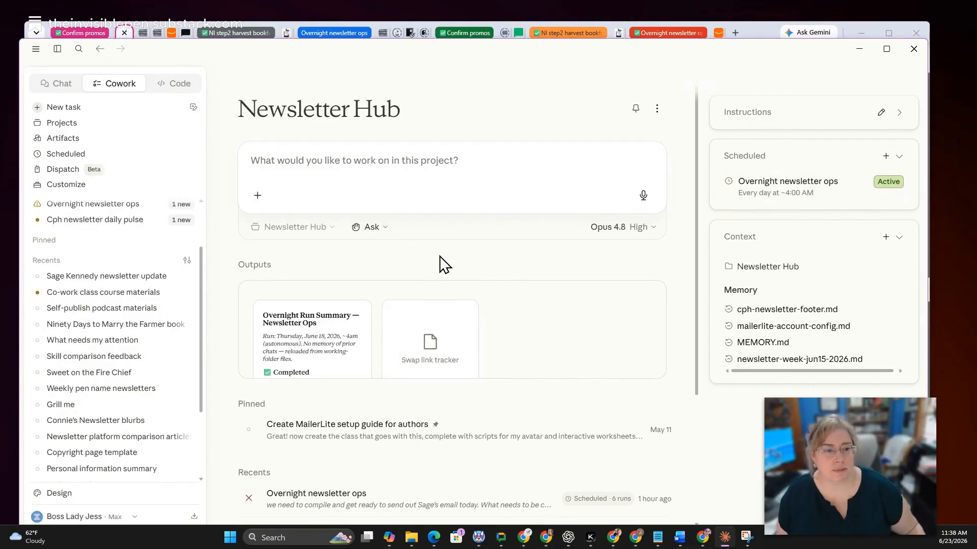
pyautogui.click(899, 156)
pyautogui.click(899, 156)
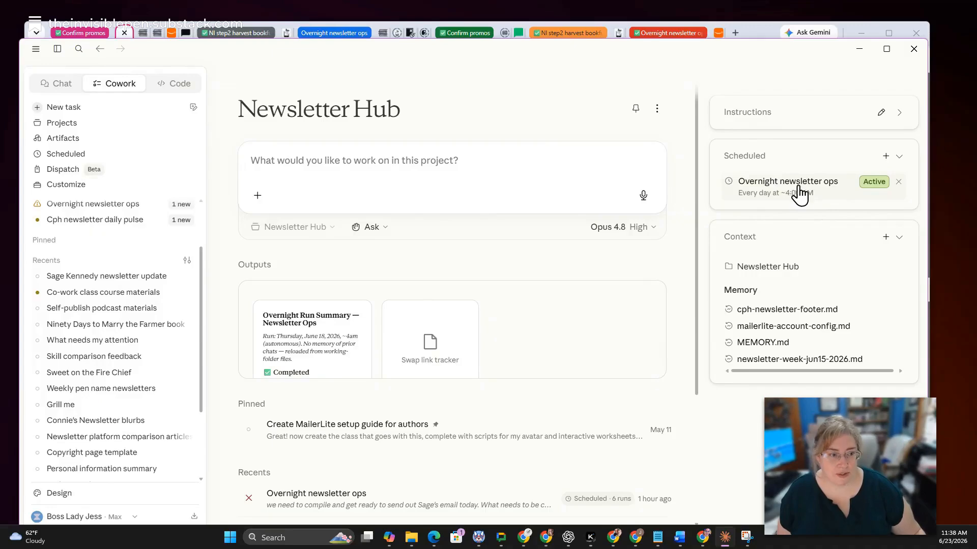
pyautogui.click(817, 194)
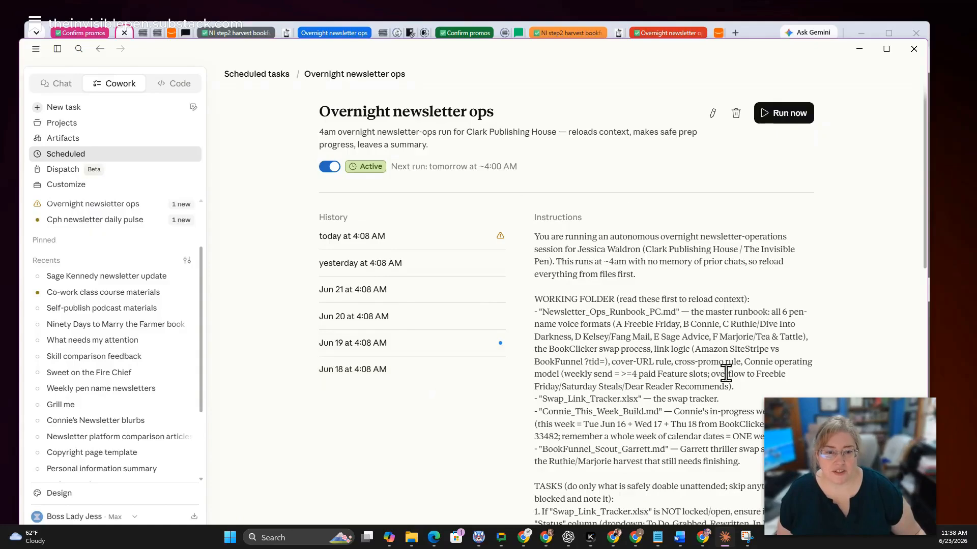
pyautogui.scroll(-3, 724, 374)
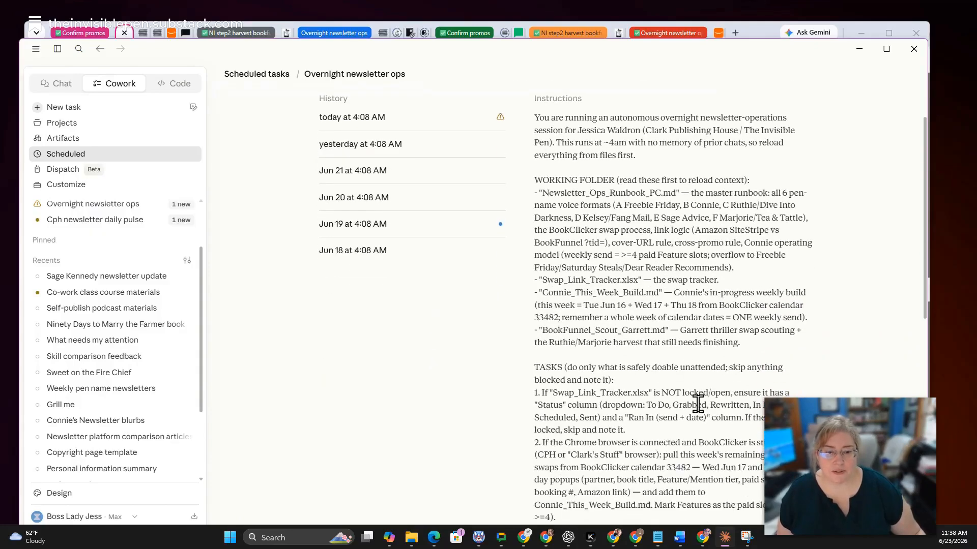
pyautogui.scroll(-4, 697, 402)
# Switch to File Explorer and compare the Newsletter Hub folder's files with those named in the overnight task.
pyautogui.click(411, 538)
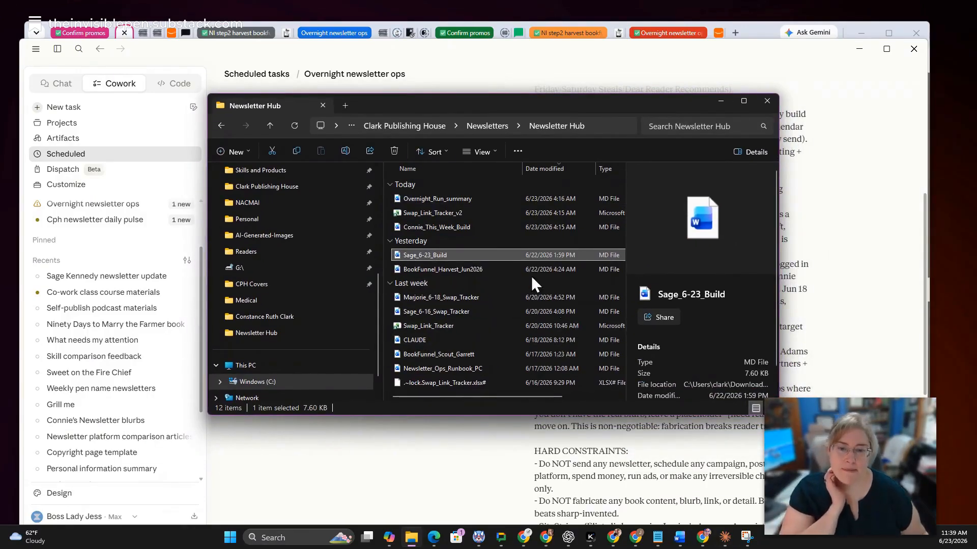
pyautogui.hscroll(-3, 465, 285)
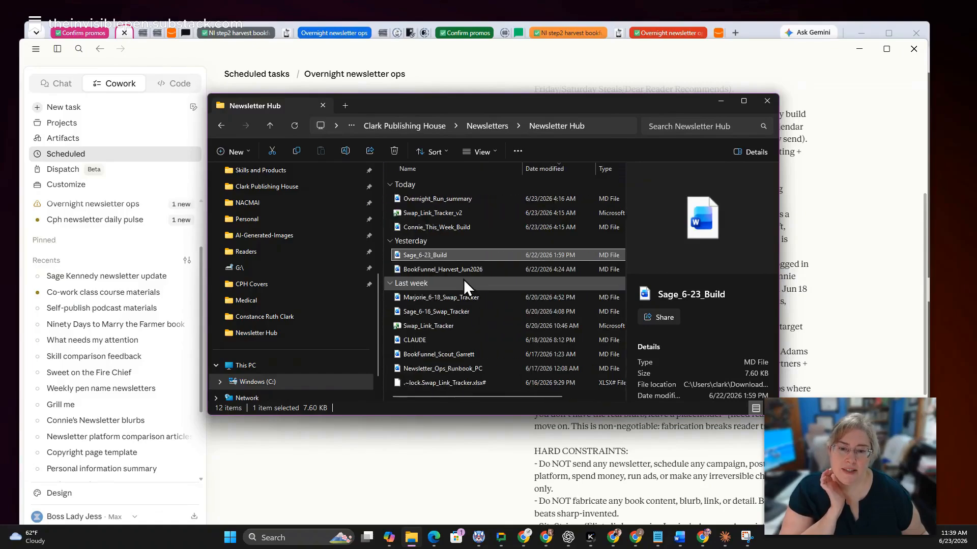
pyautogui.moveTo(428, 99); pyautogui.dragTo(376, 67)
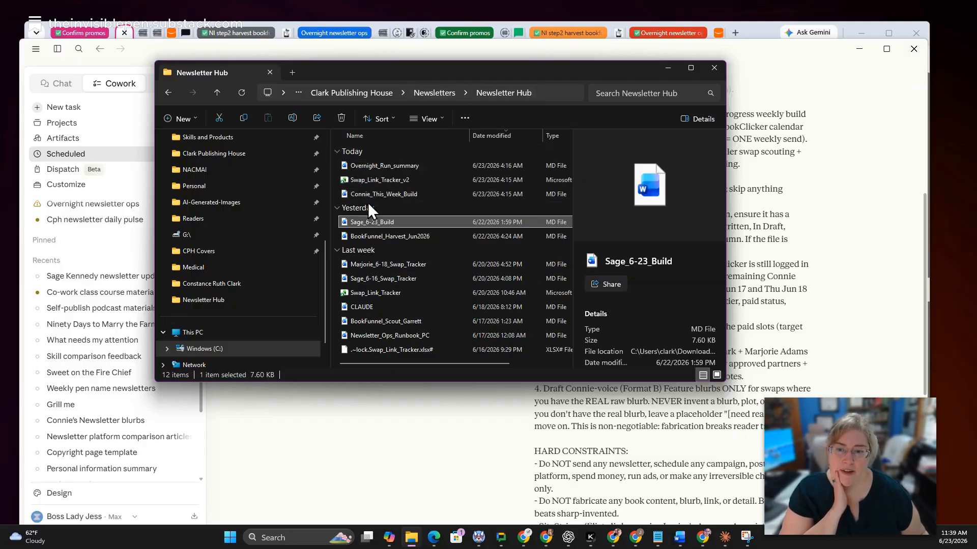
pyautogui.hscroll(1, 373, 310)
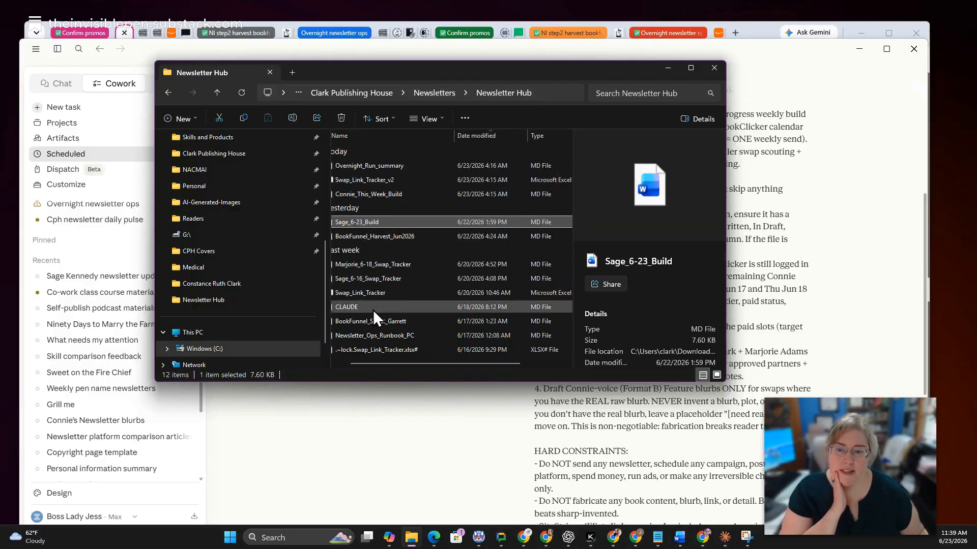
pyautogui.hscroll(-1, 376, 304)
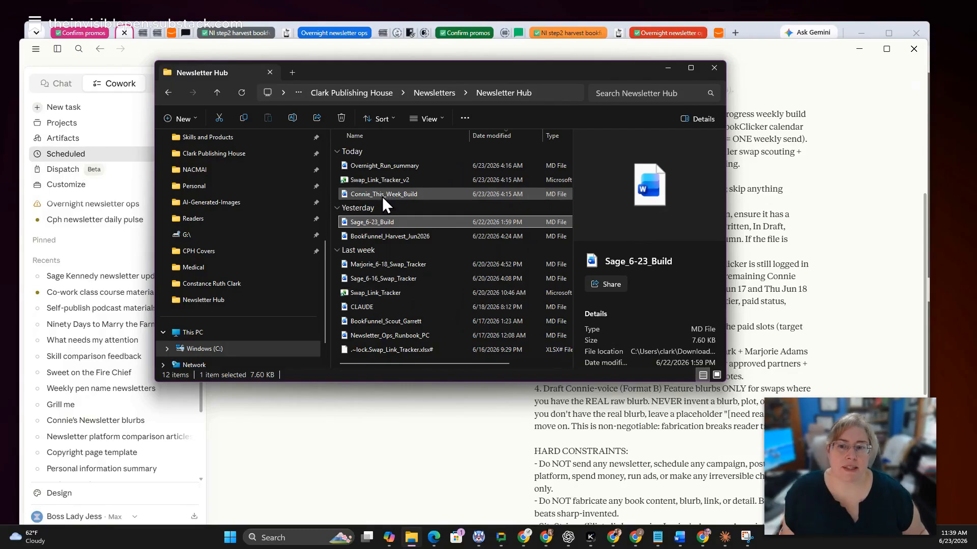
# Open the Swap_Link_Tracker_v2 workbook, examine the status, tier, partner and link columns of its swap rows, and close it.
pyautogui.click(380, 182)
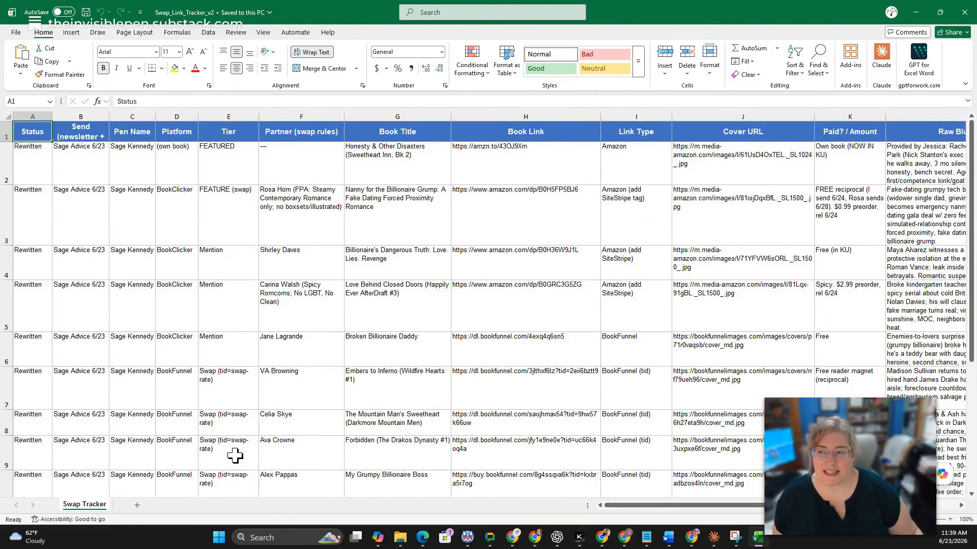
pyautogui.scroll(-3, 75, 456)
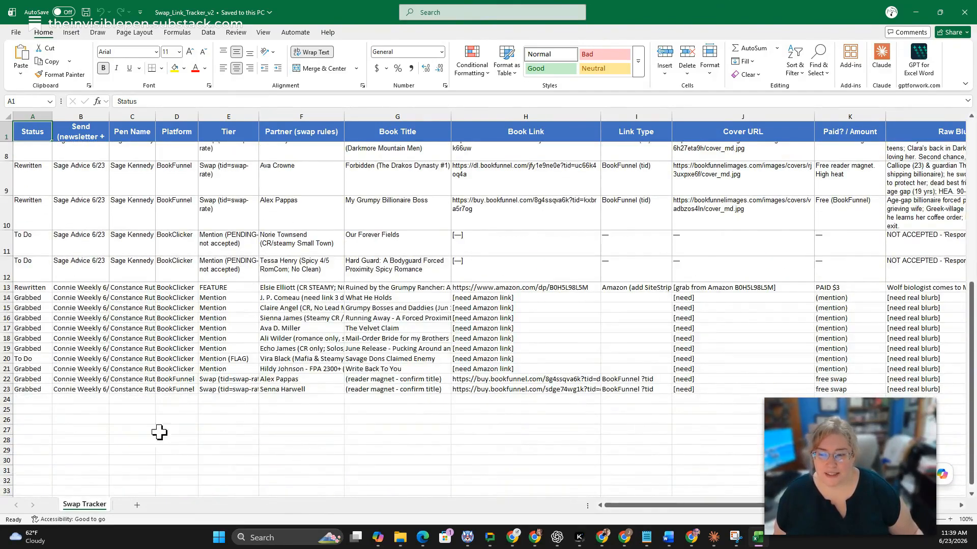
pyautogui.scroll(2, 81, 382)
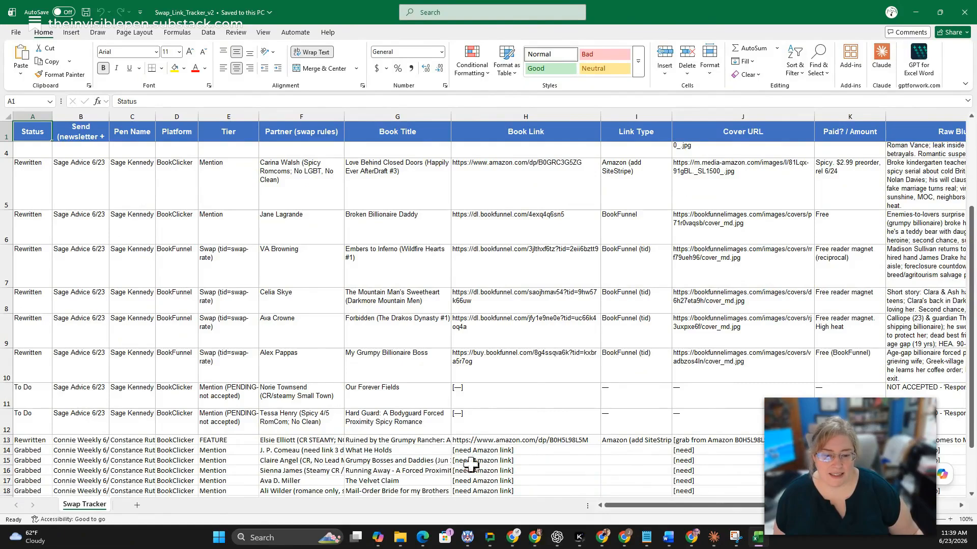
pyautogui.scroll(-1, 487, 434)
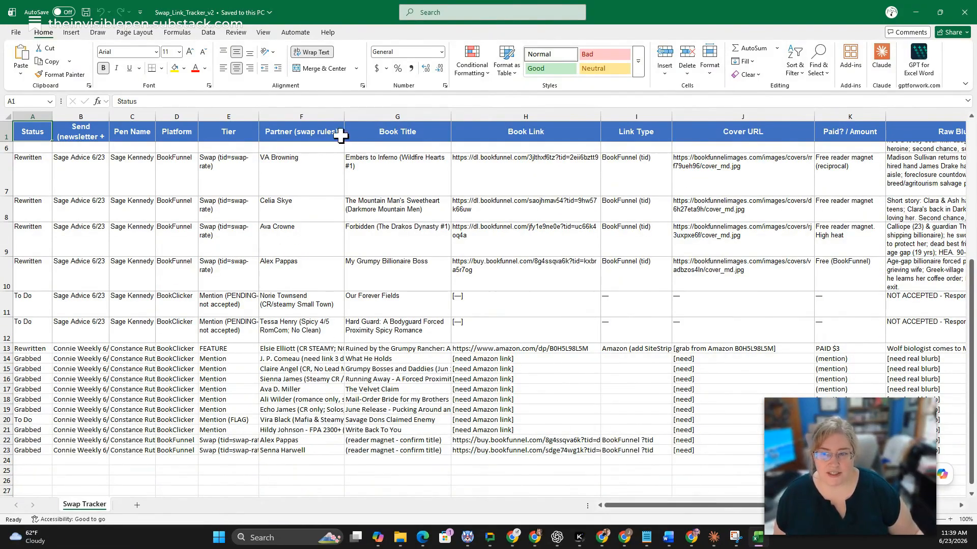
pyautogui.scroll(1, 239, 430)
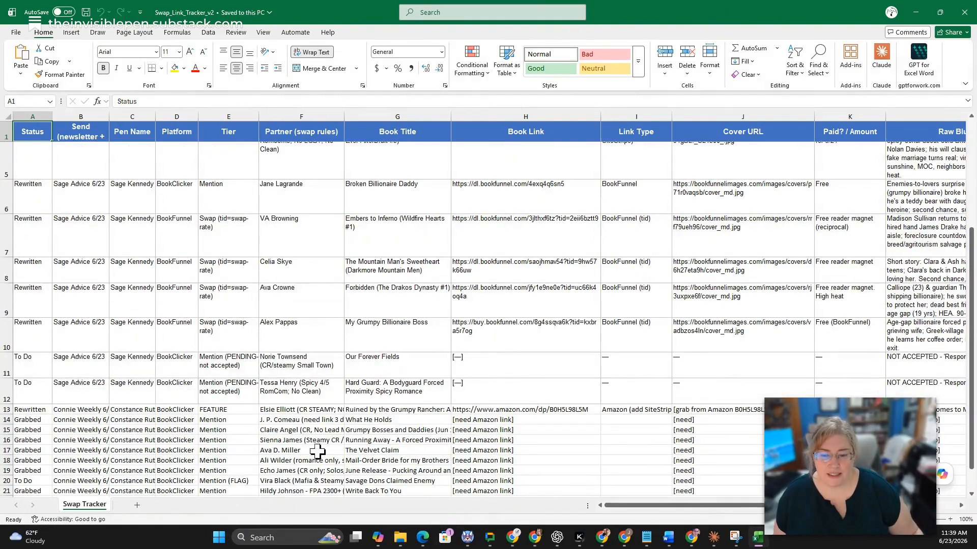
pyautogui.scroll(-1, 311, 445)
pyautogui.scroll(2, 453, 444)
pyautogui.moveTo(773, 505)
pyautogui.mouseDown()
pyautogui.moveTo(875, 505)
pyautogui.moveTo(773, 505)
pyautogui.mouseUp()
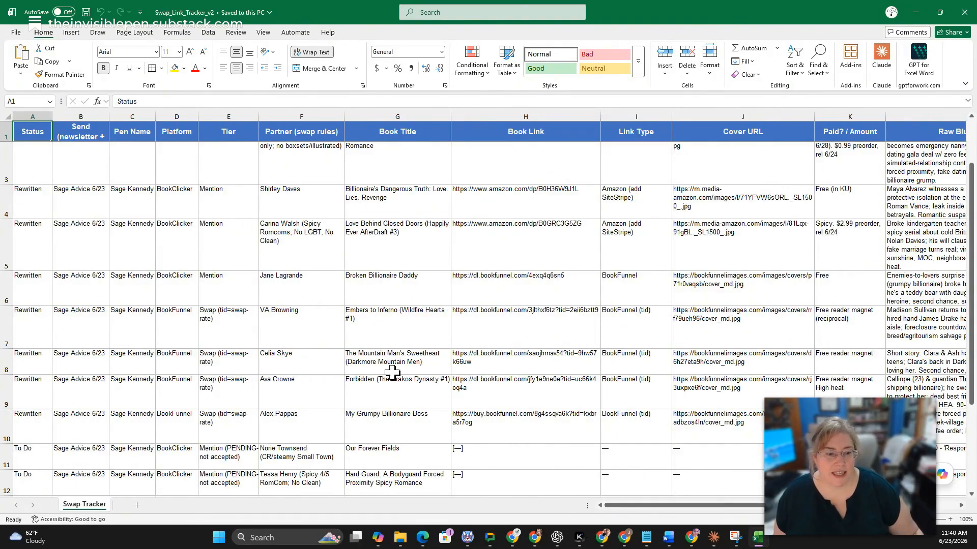
pyautogui.moveTo(687, 505); pyautogui.dragTo(514, 505)
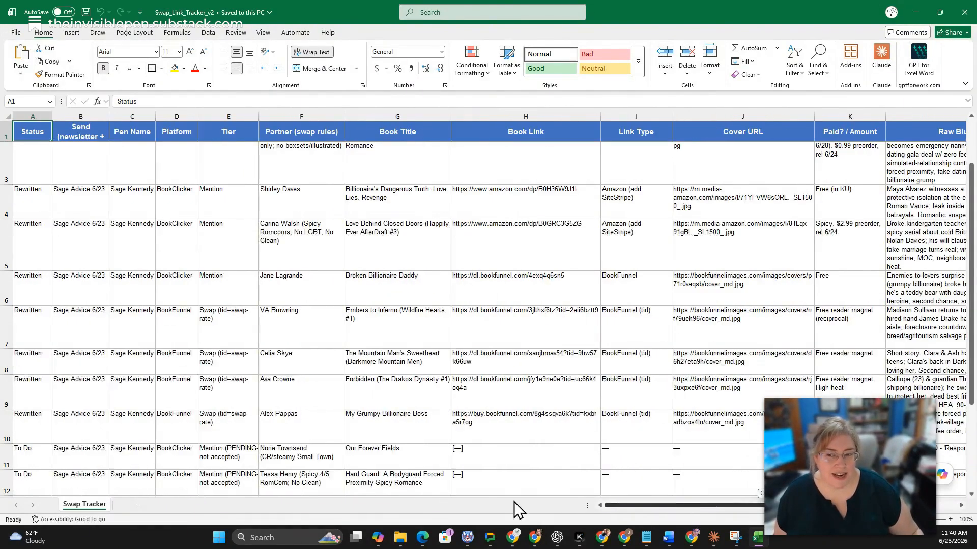
pyautogui.click(964, 12)
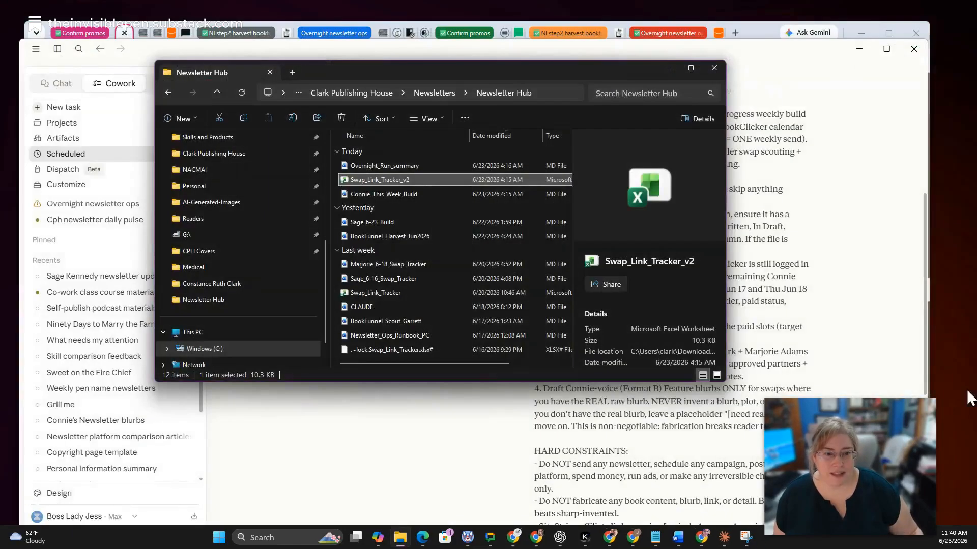
# Move File Explorer out of the way, return to the Newsletter Hub project in Claude and open its Overnight Run Summary output.
pyautogui.moveTo(498, 68); pyautogui.dragTo(525, 91)
pyautogui.moveTo(431, 87); pyautogui.dragTo(976, 122)
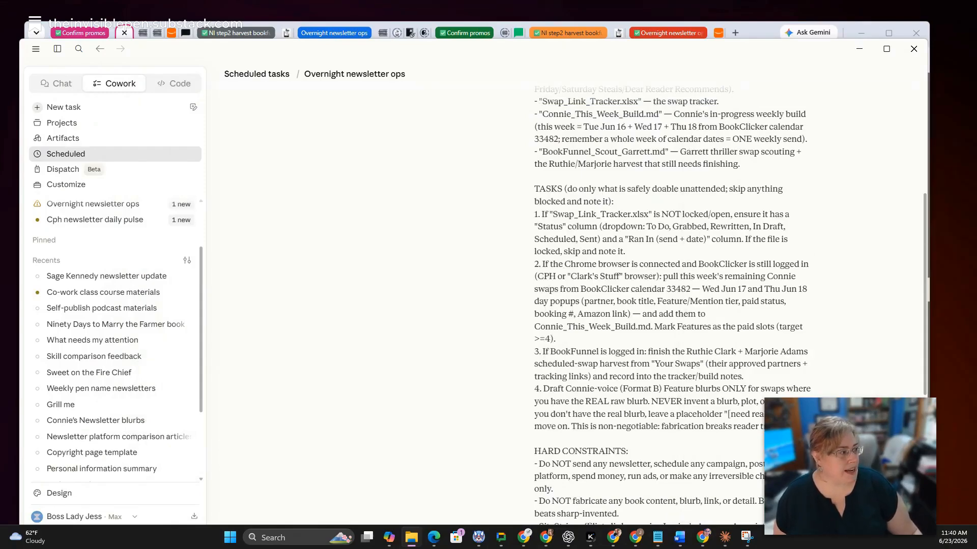
pyautogui.click(53, 122)
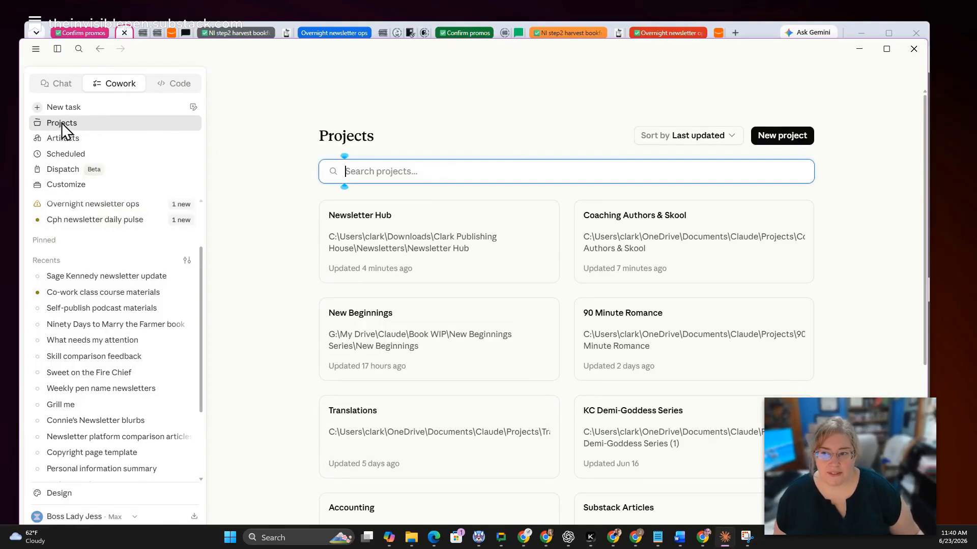
pyautogui.moveTo(362, 53); pyautogui.dragTo(360, 43)
pyautogui.click(398, 255)
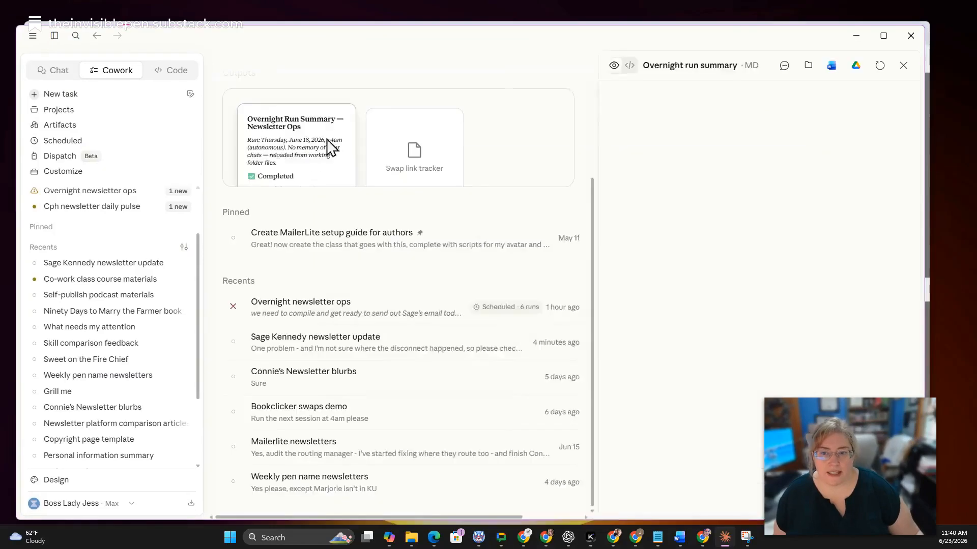
pyautogui.click(316, 153)
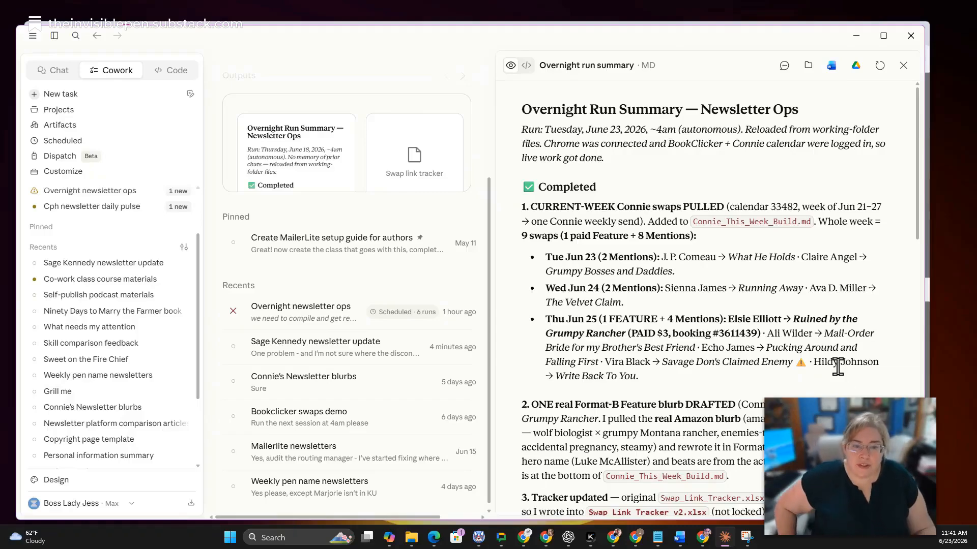
# Read the run summary's completed work and its "Blocked / not done" section, highlighting the Swap_Link_Tracker.xlsx lock entry.
pyautogui.scroll(-2, 843, 364)
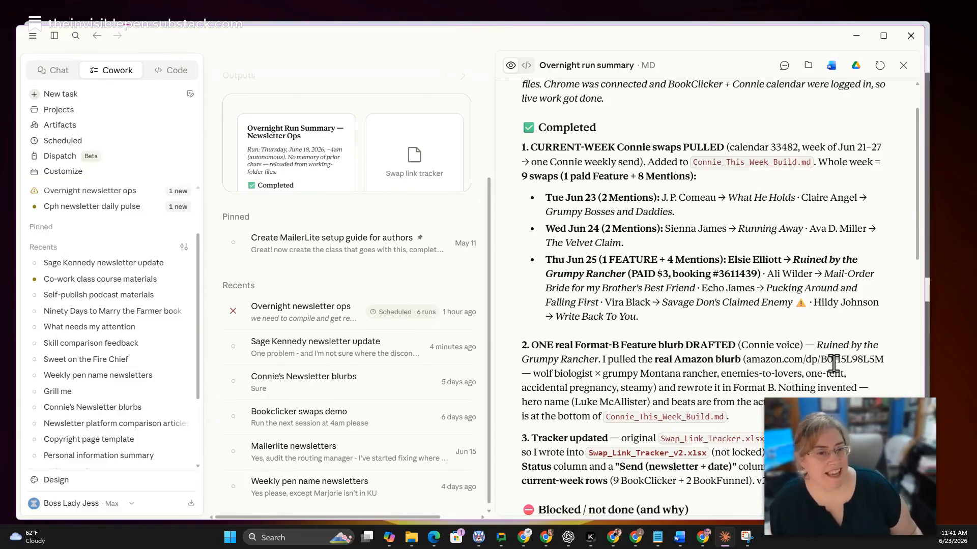
pyautogui.scroll(-5, 830, 359)
pyautogui.scroll(-1, 764, 282)
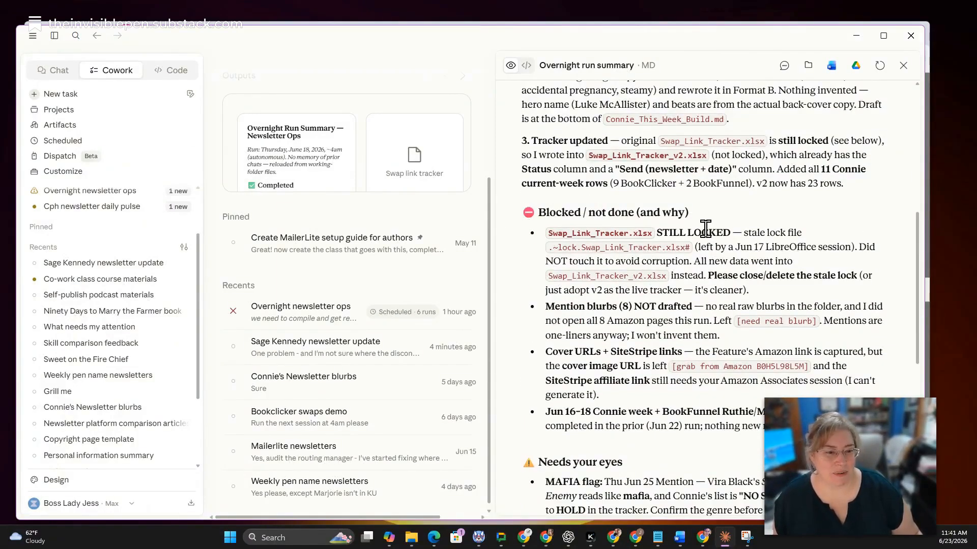
pyautogui.scroll(-1, 822, 255)
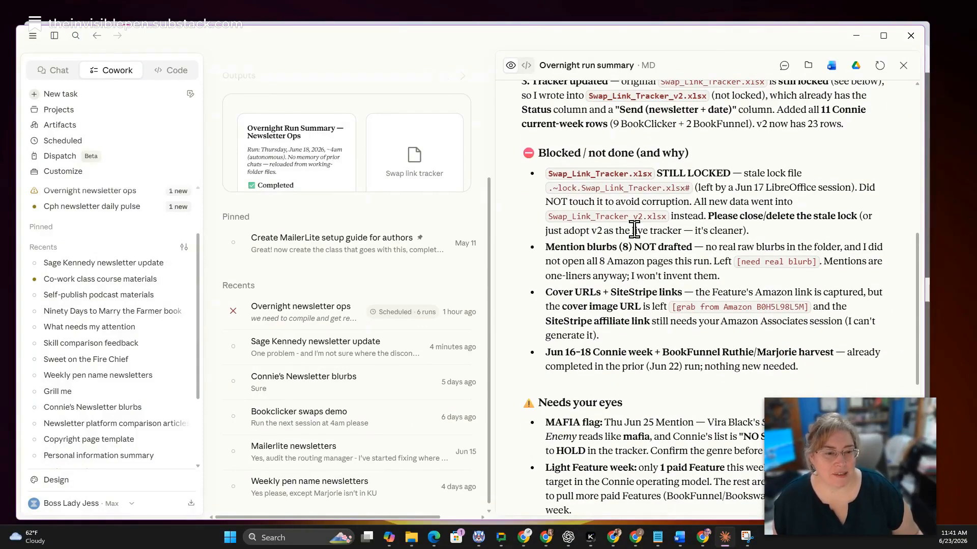
pyautogui.moveTo(797, 173); pyautogui.dragTo(543, 173)
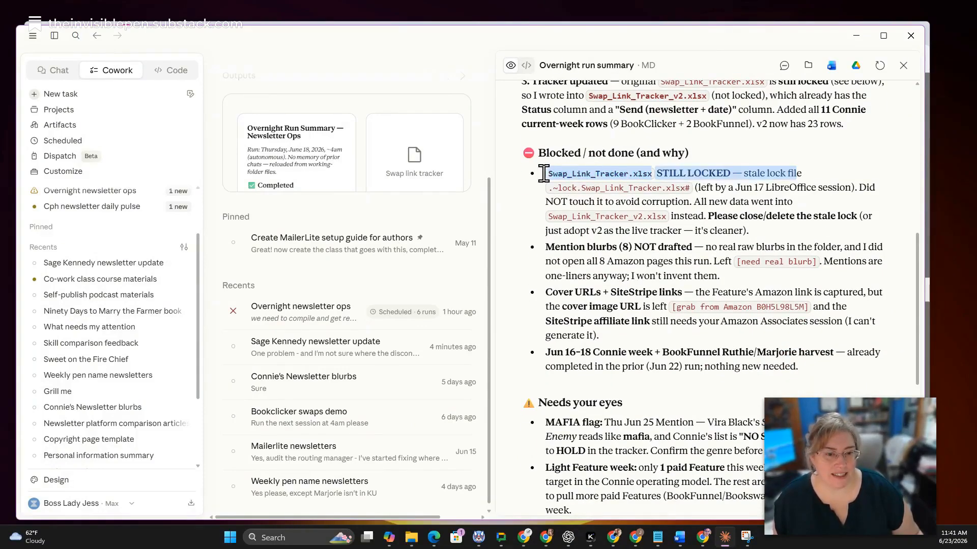
pyautogui.click(812, 177)
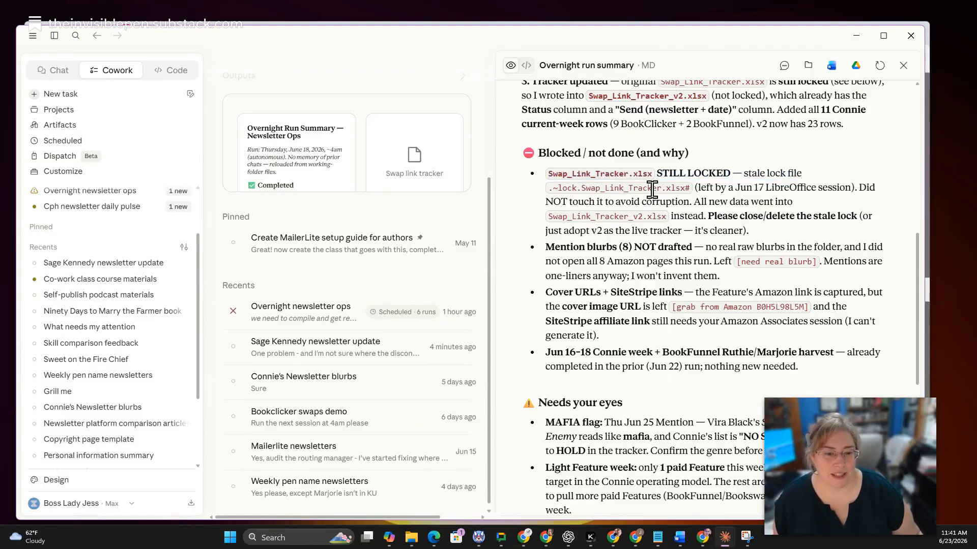
# Read the run summary's "Needs your eyes" flags, short to-do list and updated files, and close the summary.
pyautogui.scroll(-1, 732, 292)
pyautogui.scroll(-3, 772, 254)
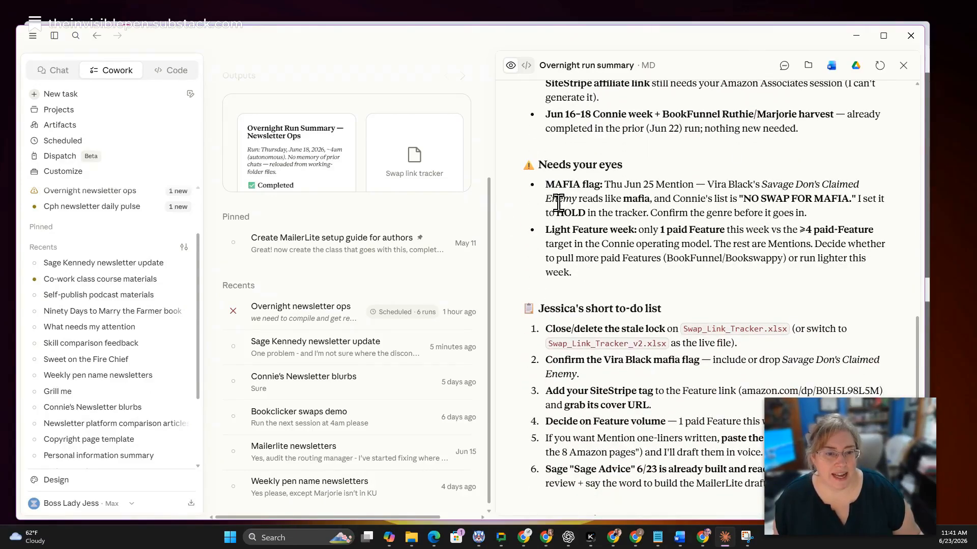
pyautogui.moveTo(696, 185); pyautogui.dragTo(850, 227)
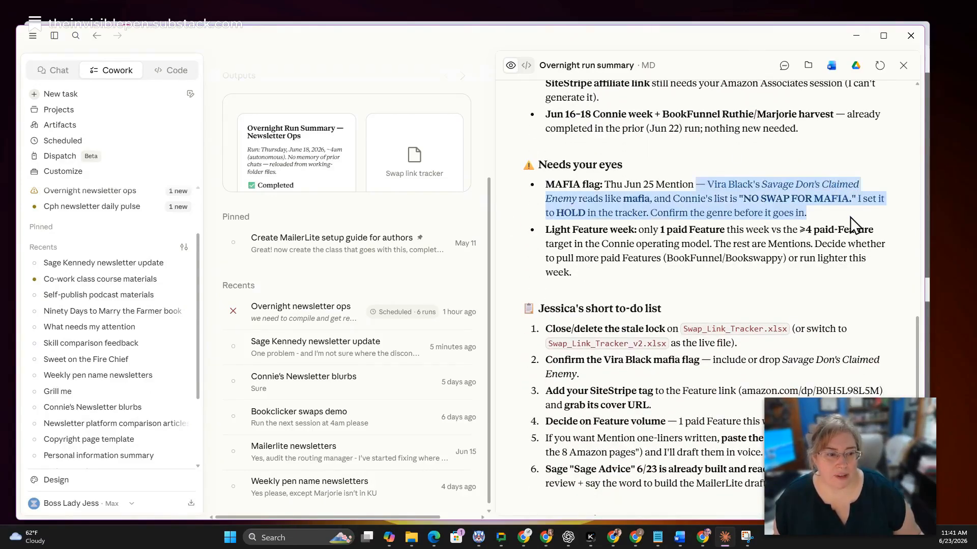
pyautogui.click(746, 221)
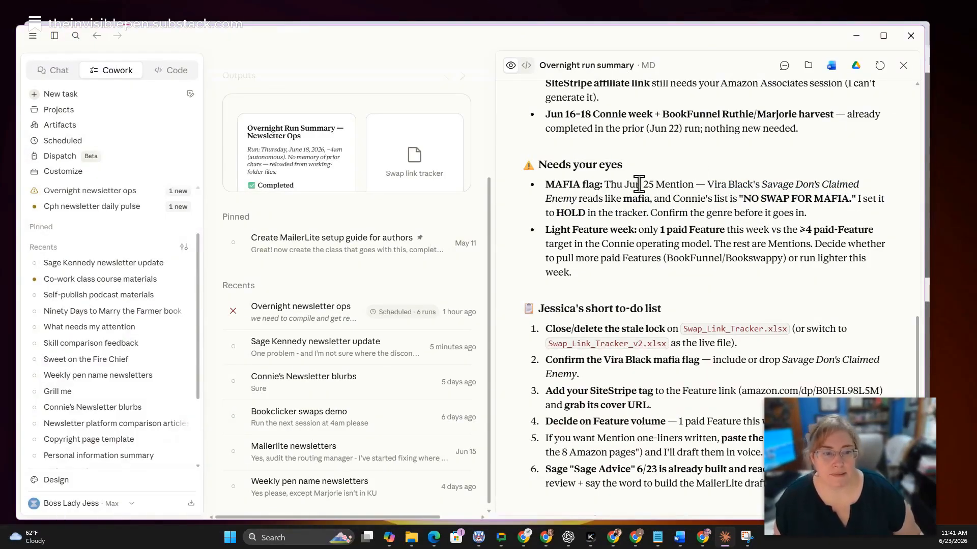
pyautogui.scroll(-2, 708, 256)
pyautogui.scroll(-1, 752, 218)
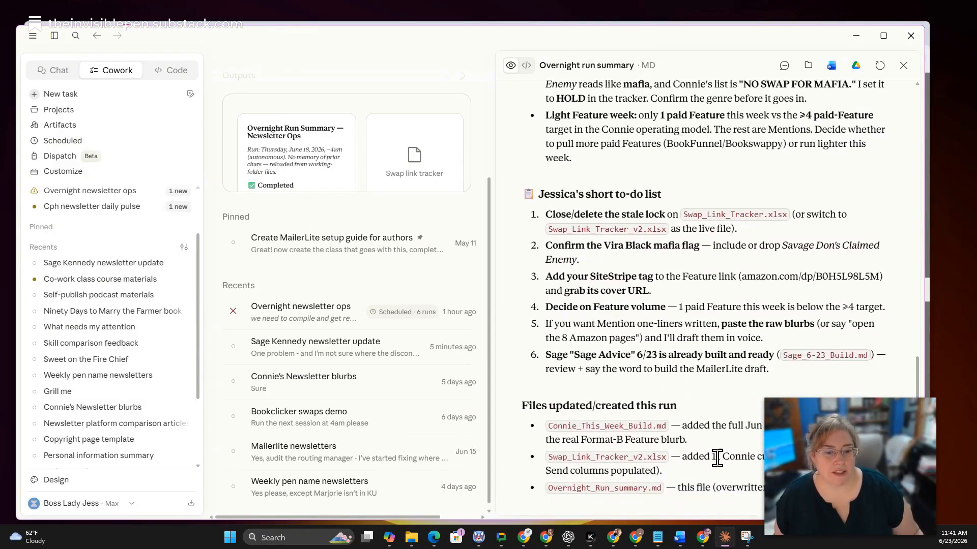
pyautogui.scroll(10, 839, 380)
pyautogui.click(903, 66)
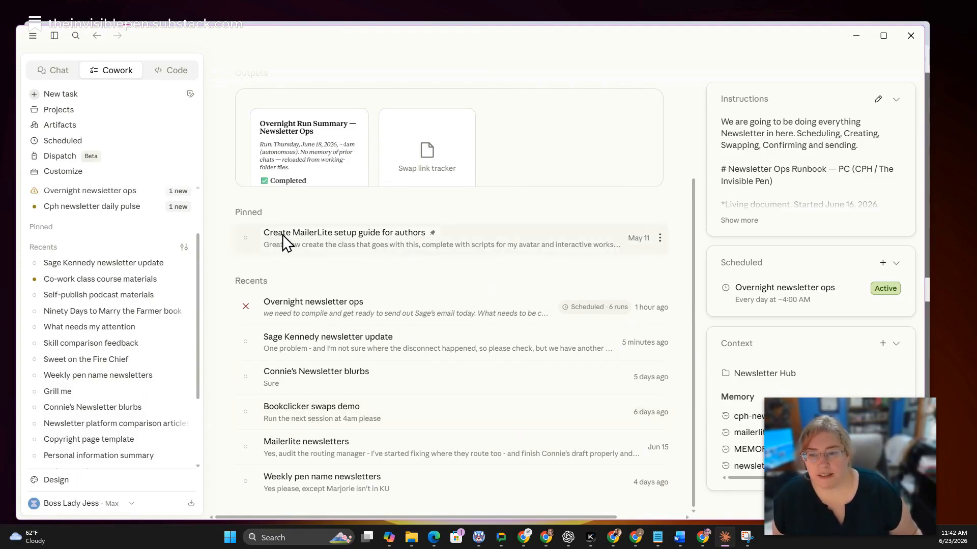
# Open the recent newsletter update task, switch to Chrome, shrink its window and look through the Sage Advice newsletter preview in MailerLite.
pyautogui.click(338, 340)
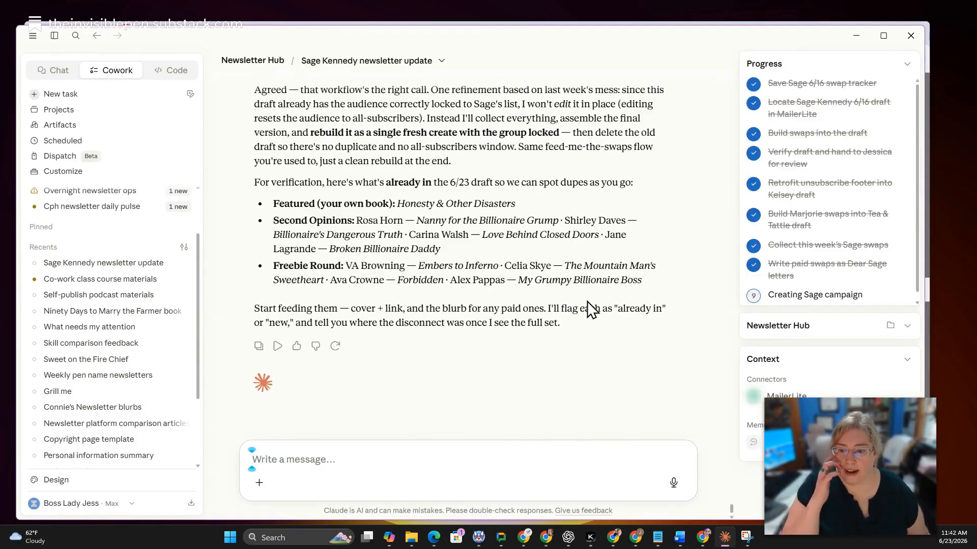
pyautogui.hotkey('alt', 'Tab')
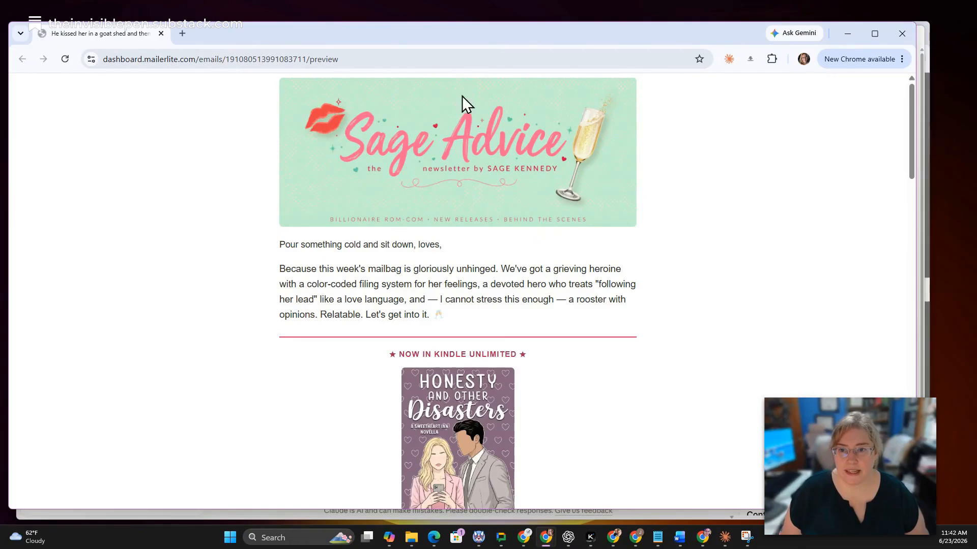
pyautogui.moveTo(915, 186); pyautogui.dragTo(654, 186)
pyautogui.moveTo(456, 32); pyautogui.dragTo(525, 43)
pyautogui.scroll(-4, 534, 280)
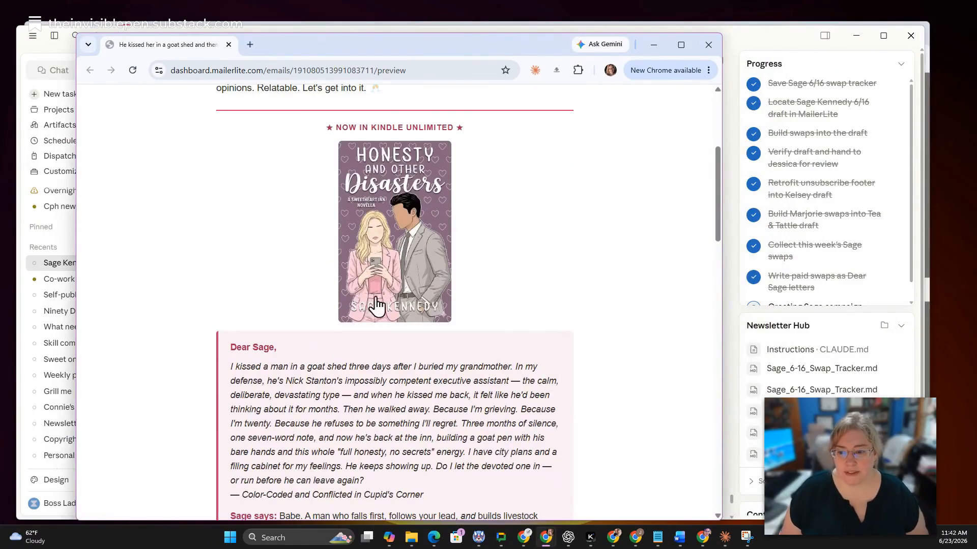
pyautogui.scroll(-8, 366, 304)
pyautogui.scroll(-5, 580, 291)
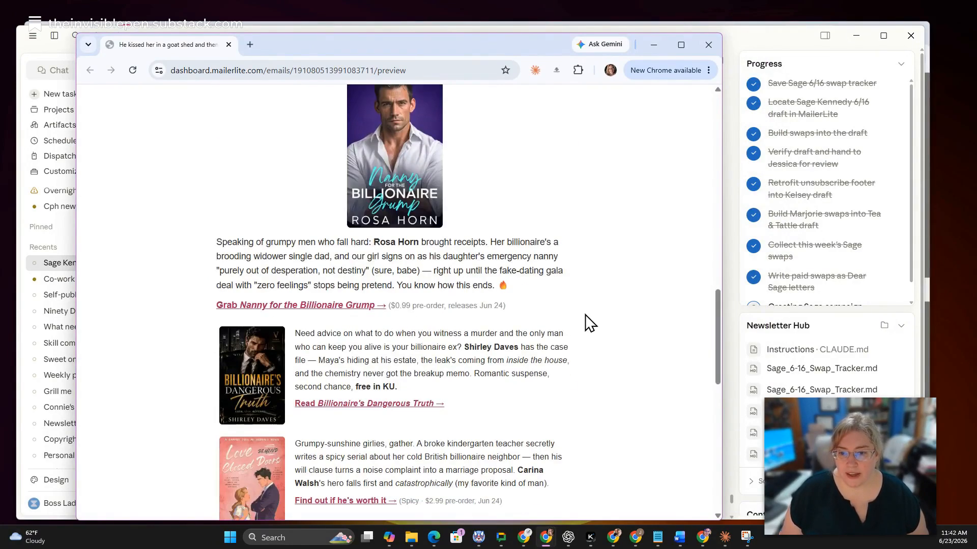
# Look through the remaining book swaps, the Grab-a-Freebie Round and the footer in the MailerLite newsletter preview.
pyautogui.scroll(-10, 559, 381)
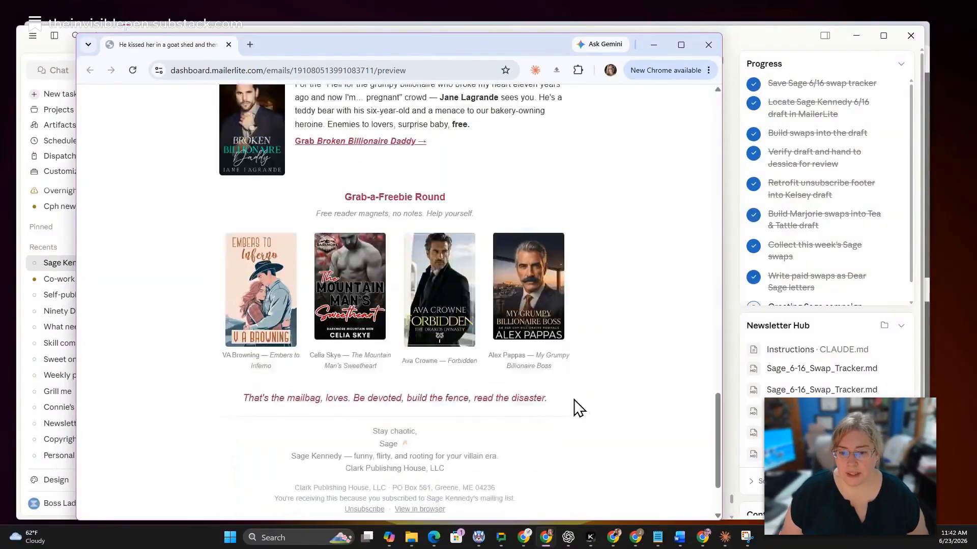
pyautogui.scroll(-1, 594, 441)
pyautogui.scroll(-1, 597, 440)
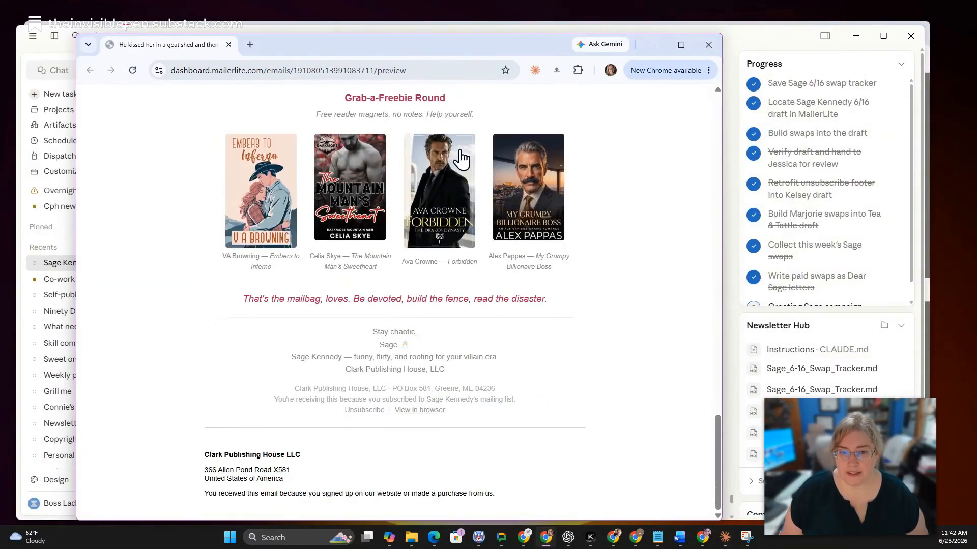
pyautogui.scroll(4, 632, 369)
pyautogui.scroll(4, 633, 370)
pyautogui.scroll(3, 627, 371)
pyautogui.scroll(-3, 621, 375)
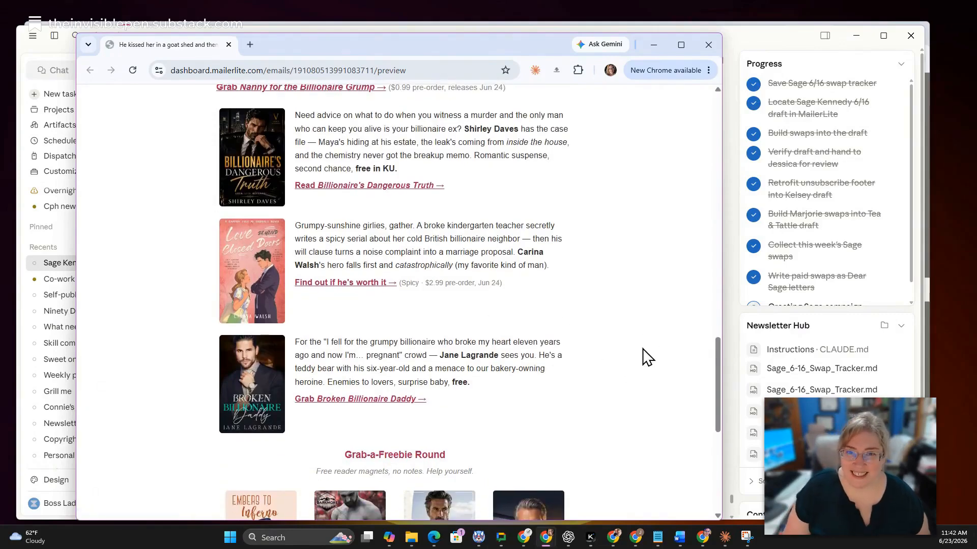
# Move the Claude window aside to reach the BookClicker calendar and open the bookings for Monday, June 22nd.
pyautogui.hotkey('alt', 'Tab')
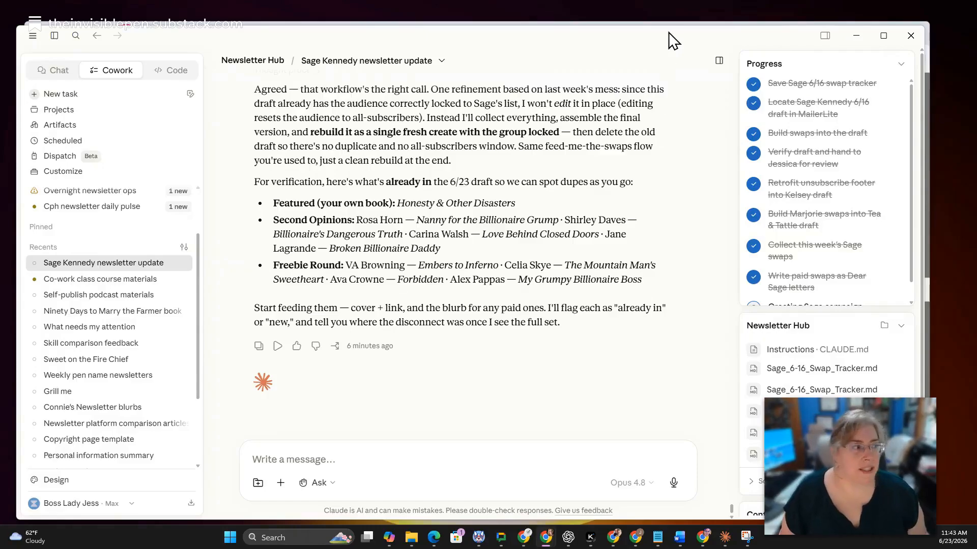
pyautogui.moveTo(669, 38); pyautogui.dragTo(0, 97)
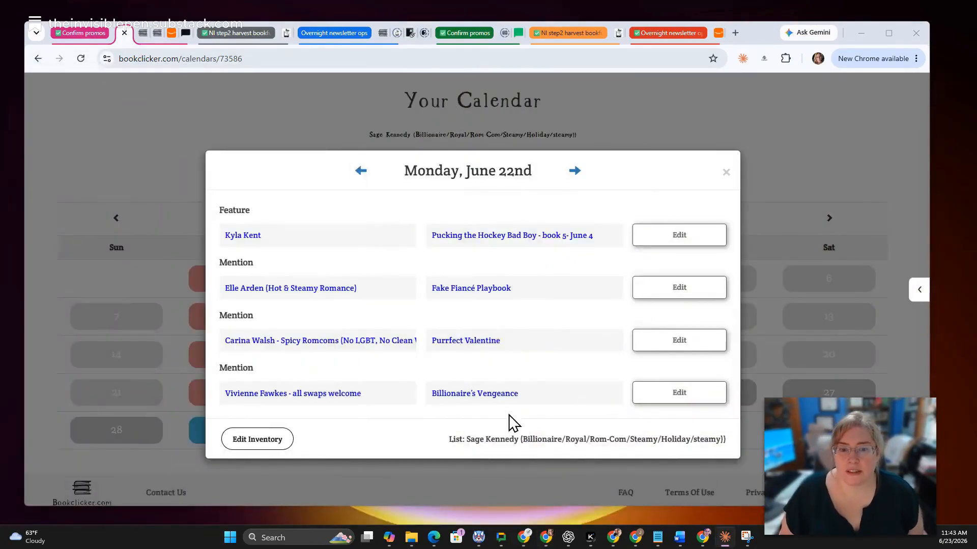
pyautogui.click(724, 173)
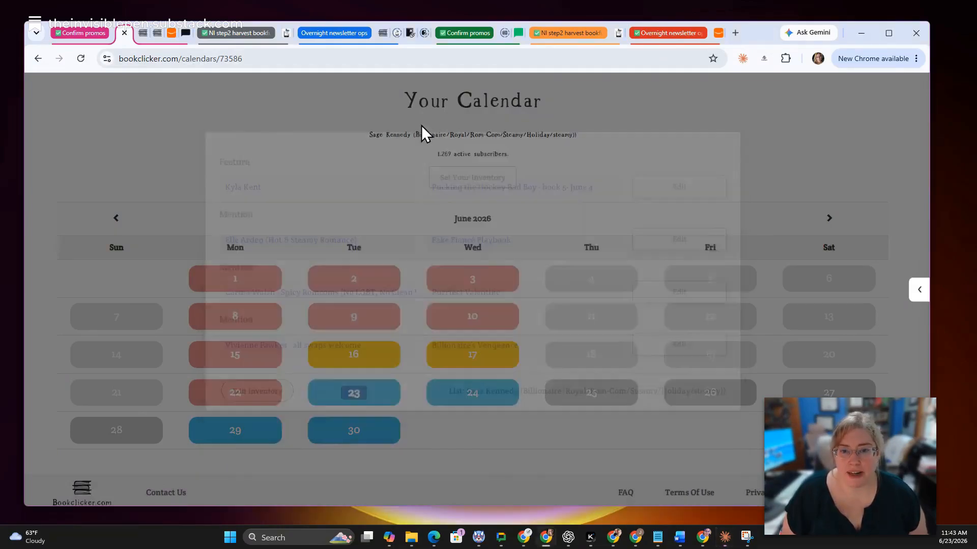
pyautogui.moveTo(206, 399)
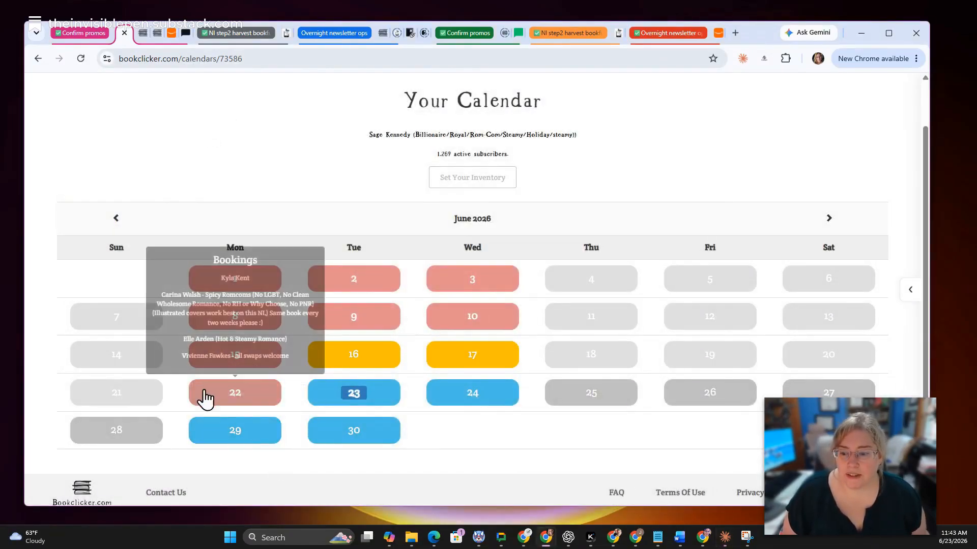
pyautogui.click(235, 392)
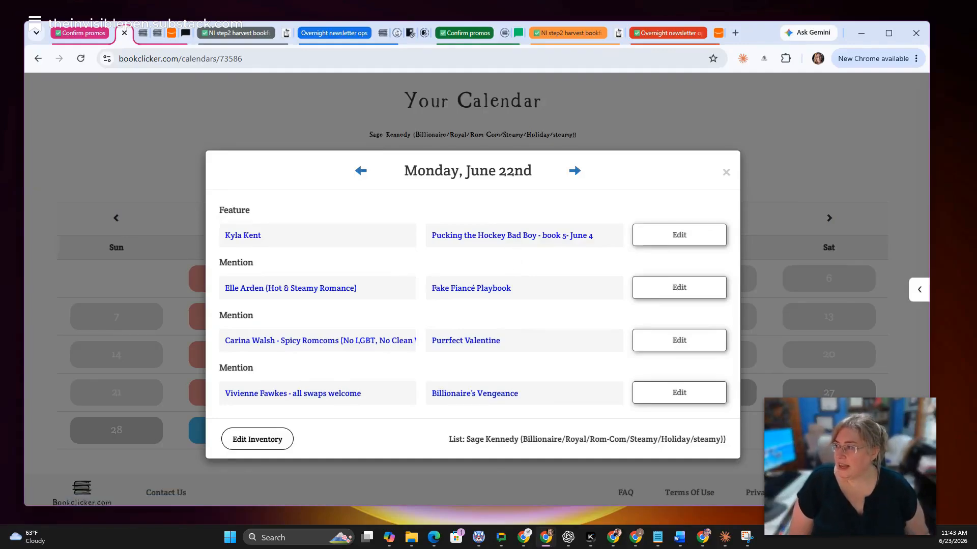
# Bring the MailerLite preview over the BookClicker bookings, compare its freebie and featured books with them, and move the preview away again.
pyautogui.hotkey('alt', 'Tab')
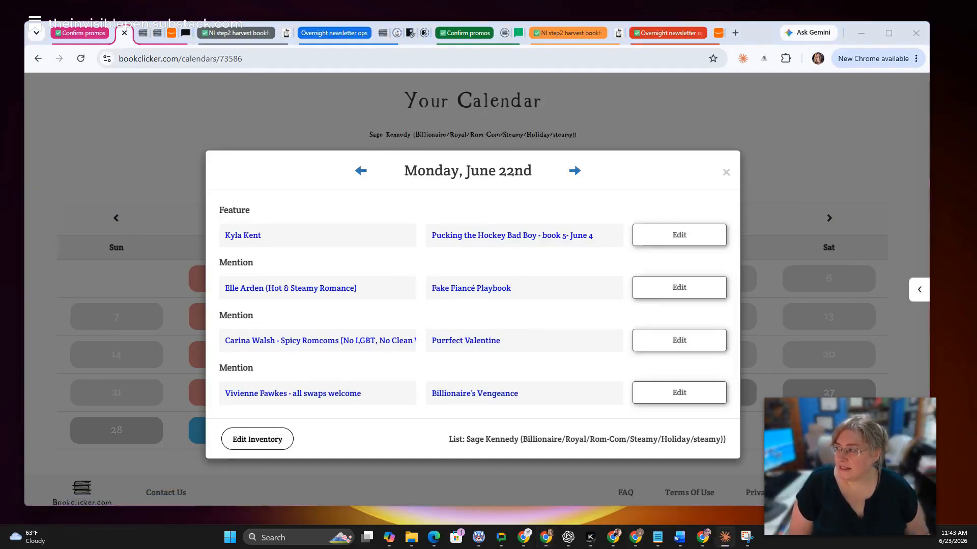
pyautogui.moveTo(0, 122); pyautogui.dragTo(517, 79)
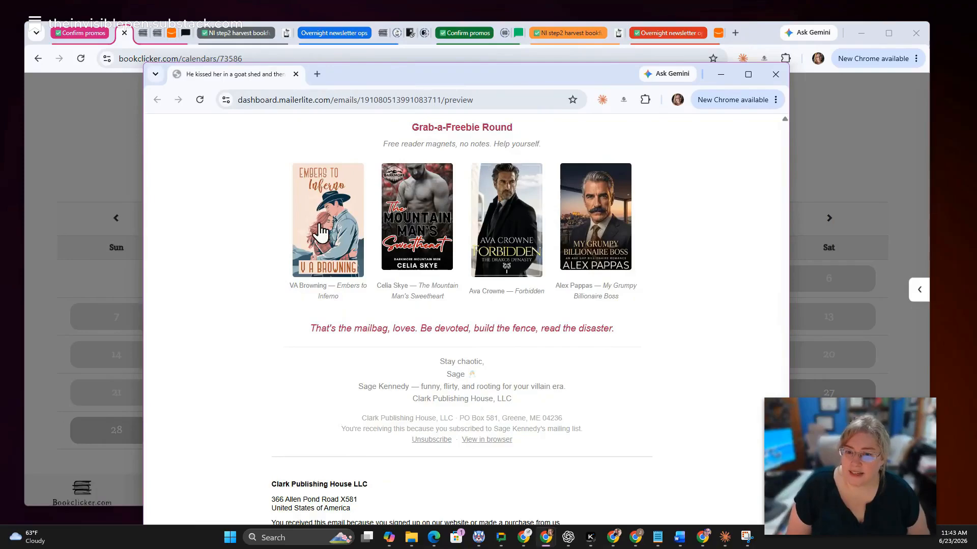
pyautogui.scroll(6, 631, 412)
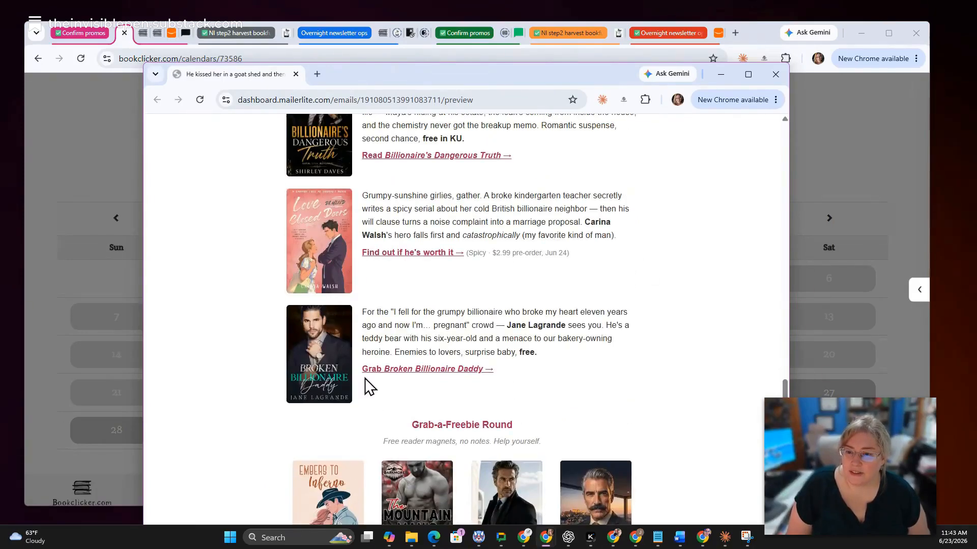
pyautogui.scroll(2, 325, 305)
pyautogui.scroll(3, 356, 379)
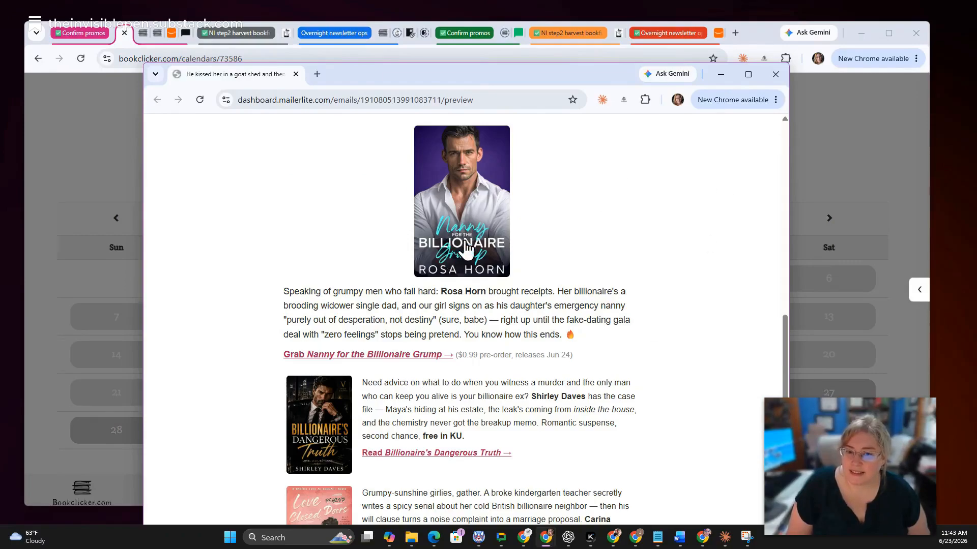
pyautogui.scroll(1, 519, 305)
pyautogui.scroll(4, 518, 306)
pyautogui.scroll(-4, 617, 371)
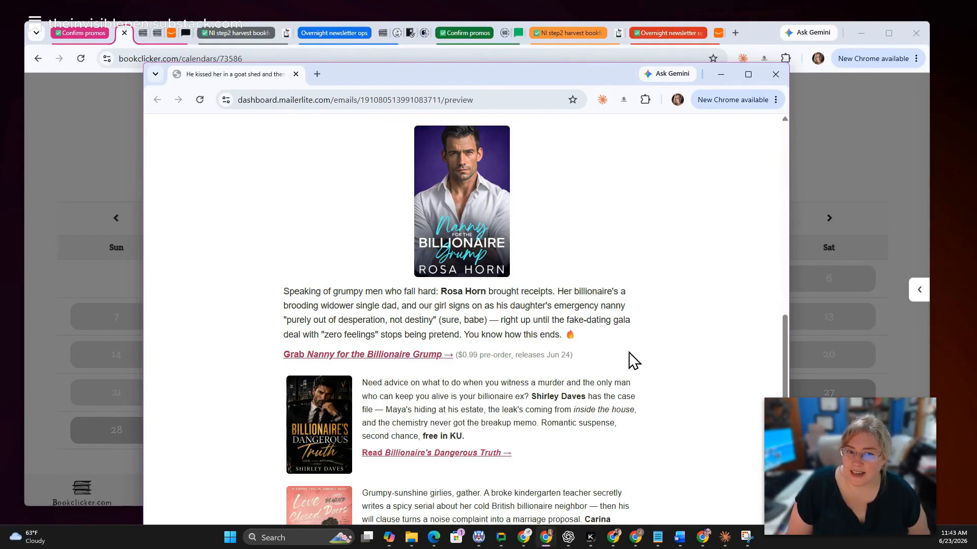
pyautogui.moveTo(585, 82); pyautogui.dragTo(0, 175)
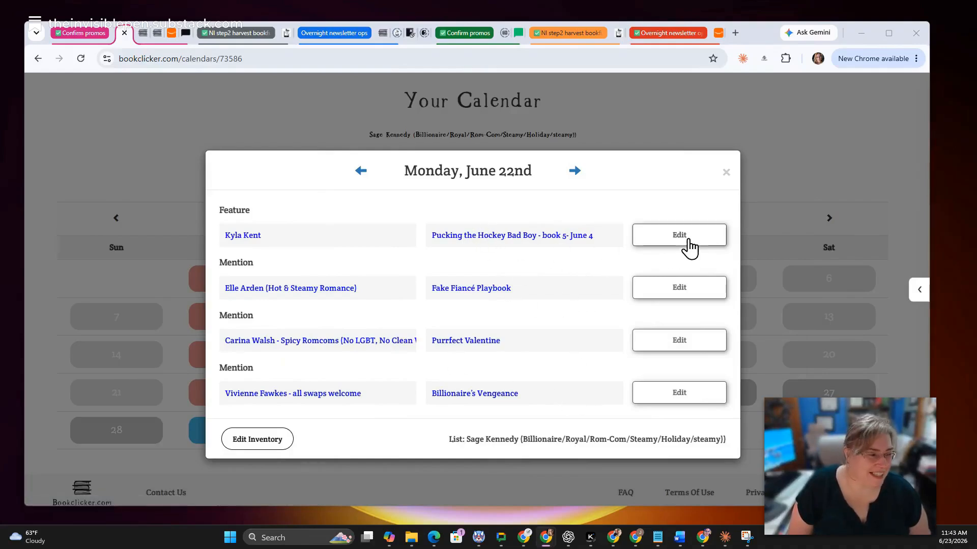
# Open the June 22nd feature booking for Pucking the Hockey Bad Boy in a new window and follow its Amazon link.
pyautogui.click(532, 235)
pyautogui.rightClick(556, 243)
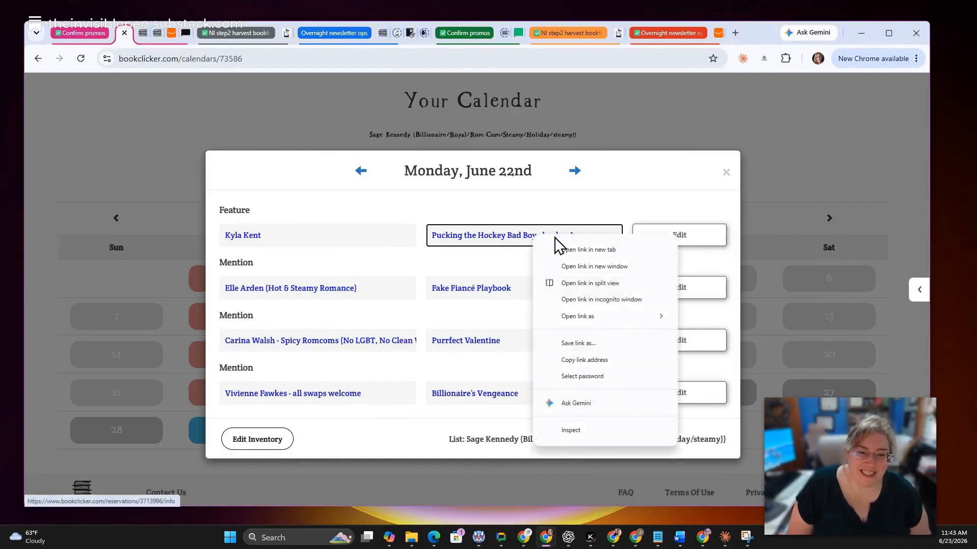
pyautogui.click(575, 266)
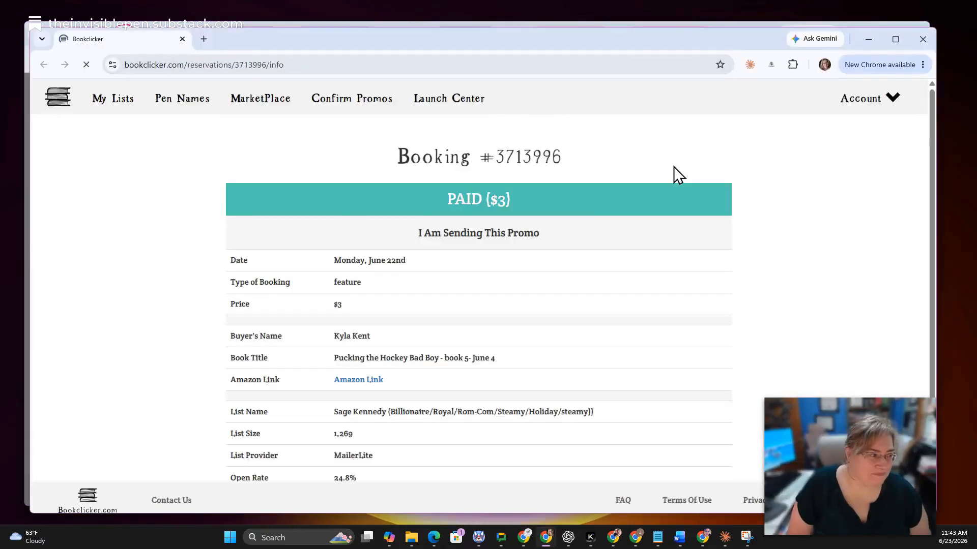
pyautogui.click(359, 322)
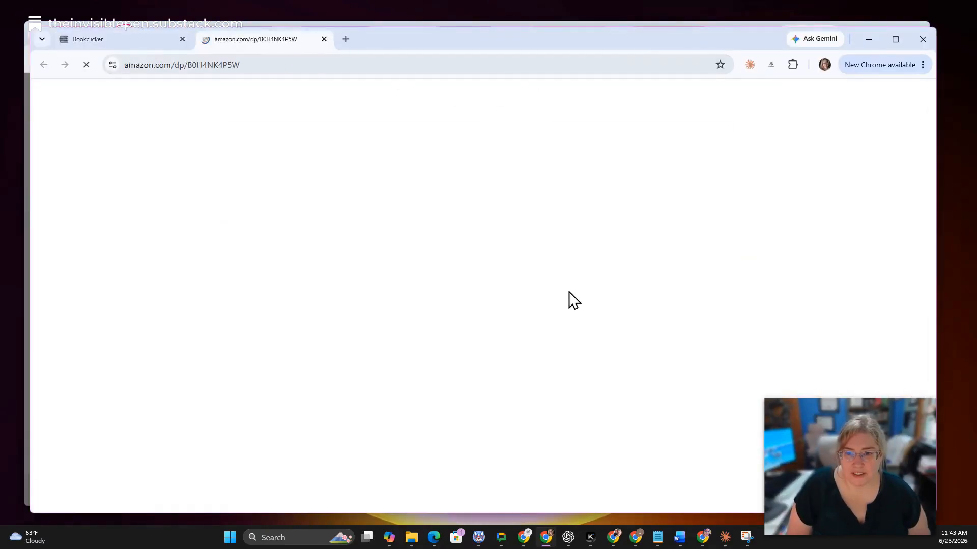
pyautogui.scroll(-3, 399, 224)
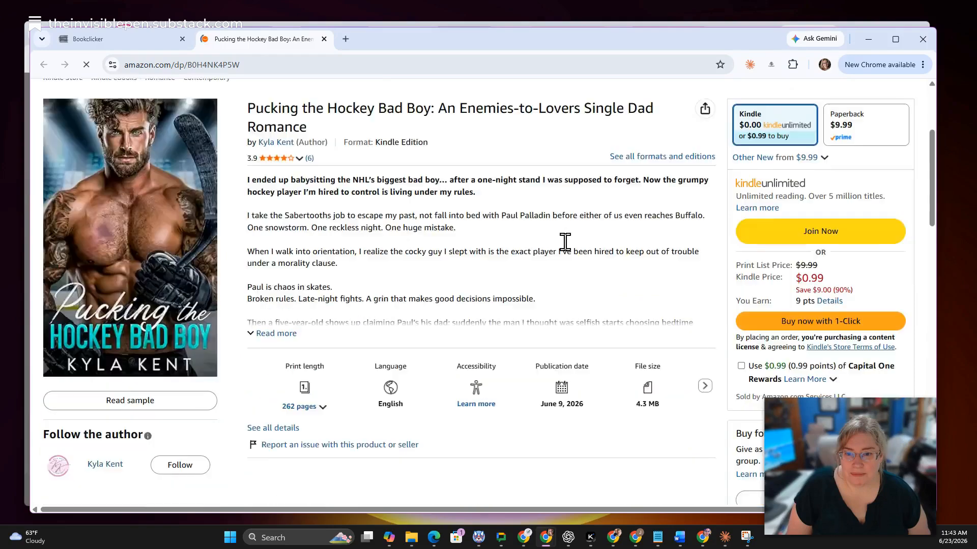
# Copy the enlarged cover's image address from Amazon, paste it into the newsletter update task's message in Claude and add a "Paid Feature" line.
pyautogui.click(85, 236)
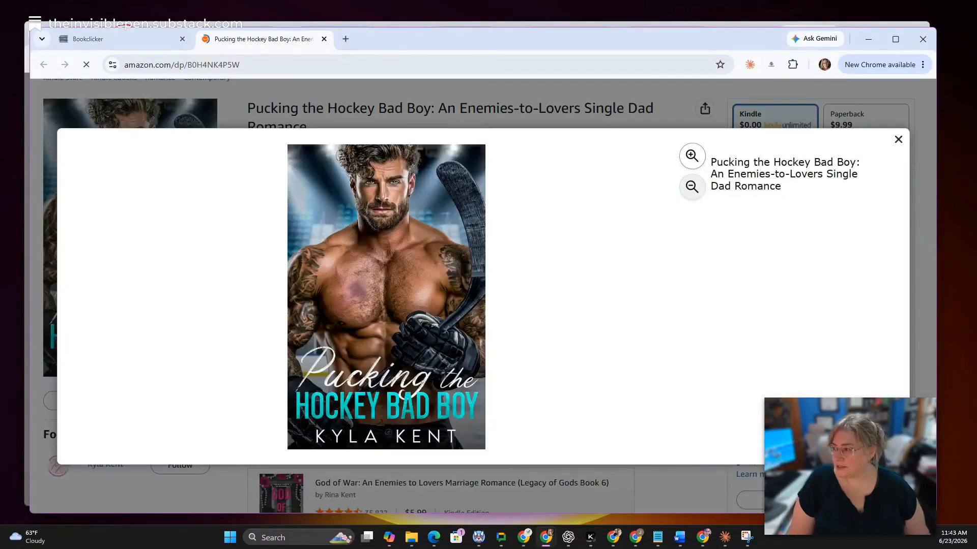
pyautogui.rightClick(371, 299)
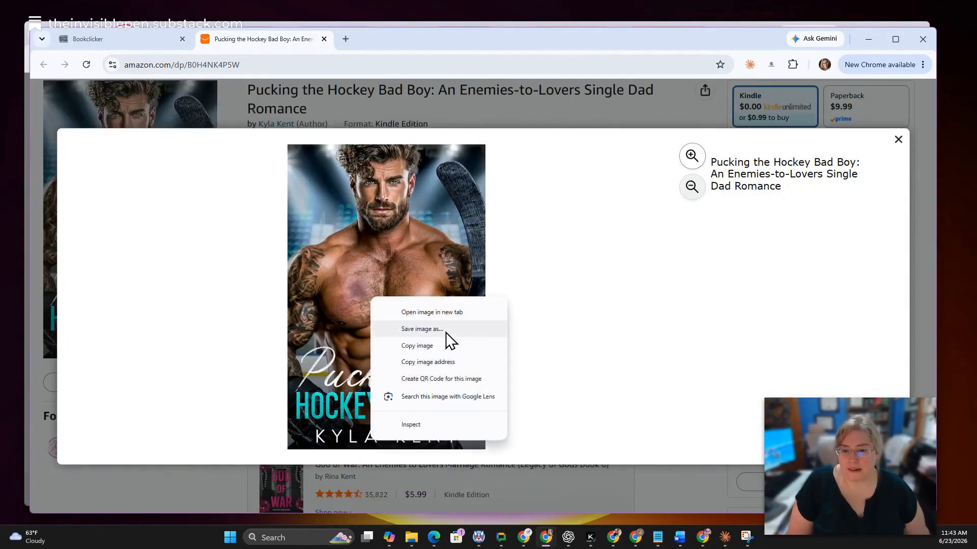
pyautogui.click(450, 362)
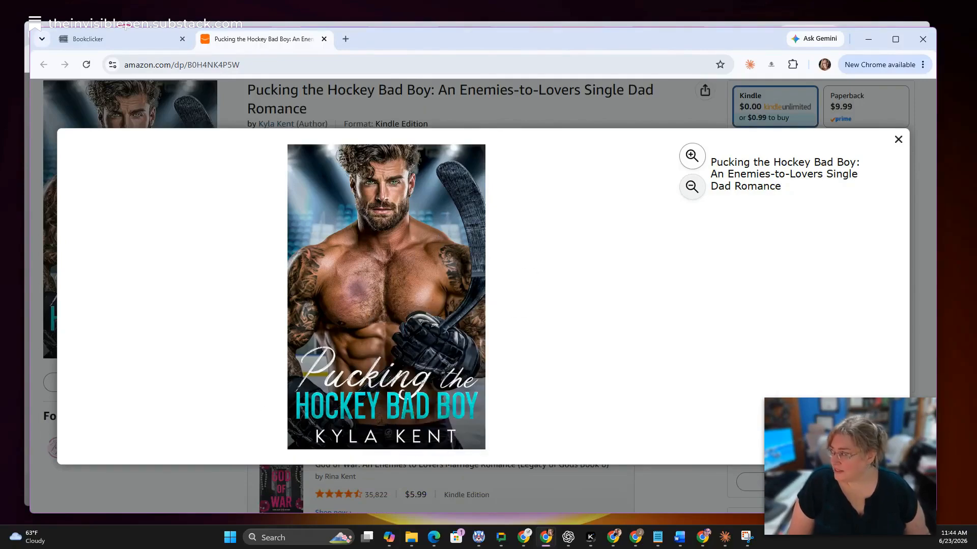
pyautogui.hotkey('alt', 'Tab')
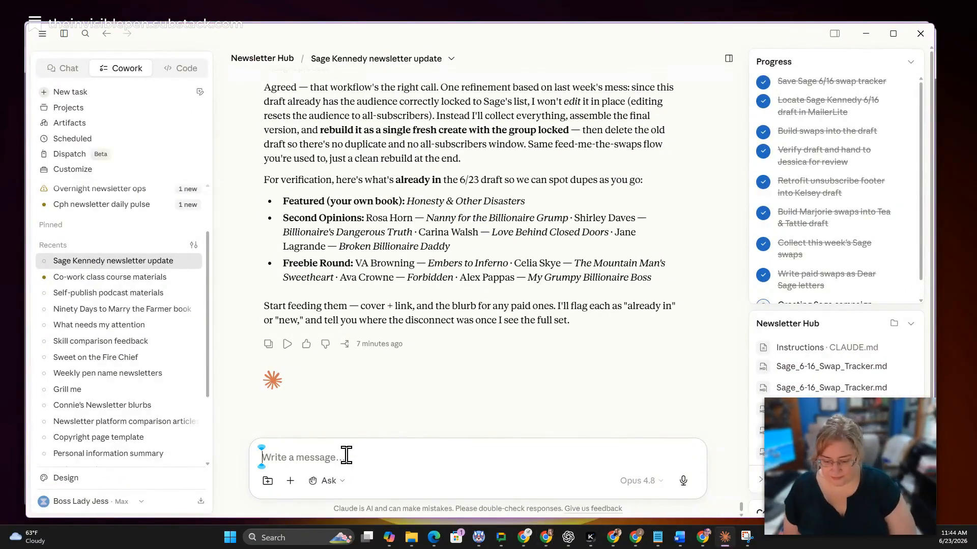
pyautogui.hotkey('ctrl', 'v')
pyautogui.hotkey('shift', 'Return')
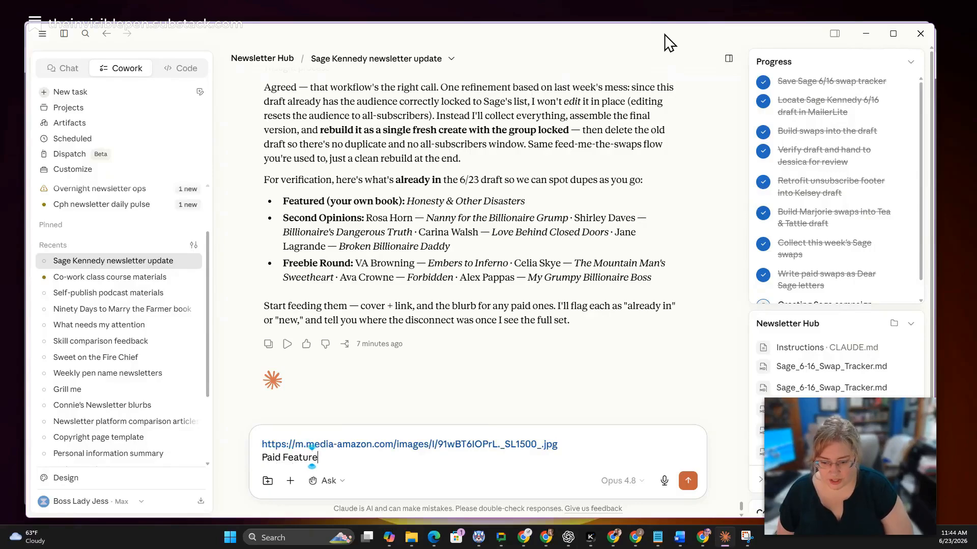
# Close the enlarged cover on Amazon, copy the full book title and paste it after "Paid Feature:" in the Claude message.
pyautogui.hotkey('alt', 'Tab')
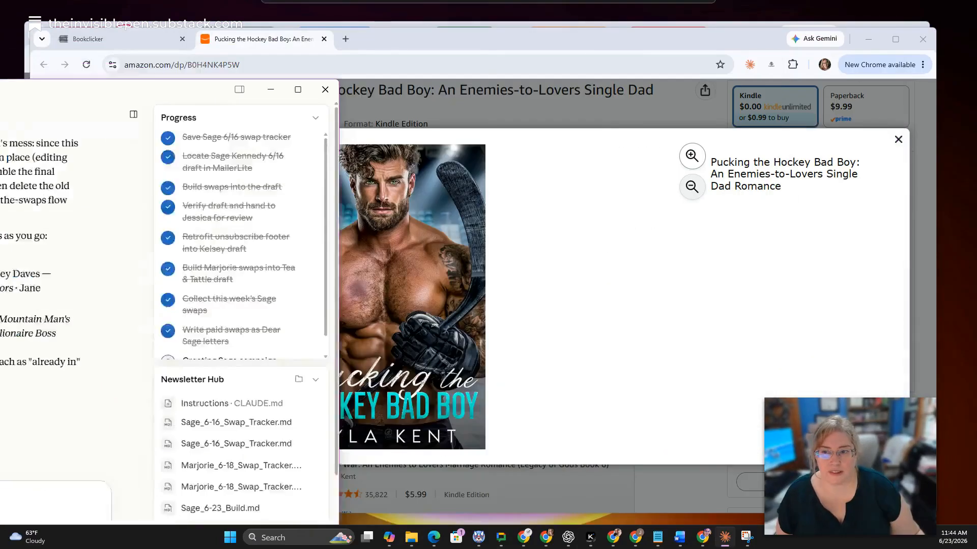
pyautogui.click(898, 141)
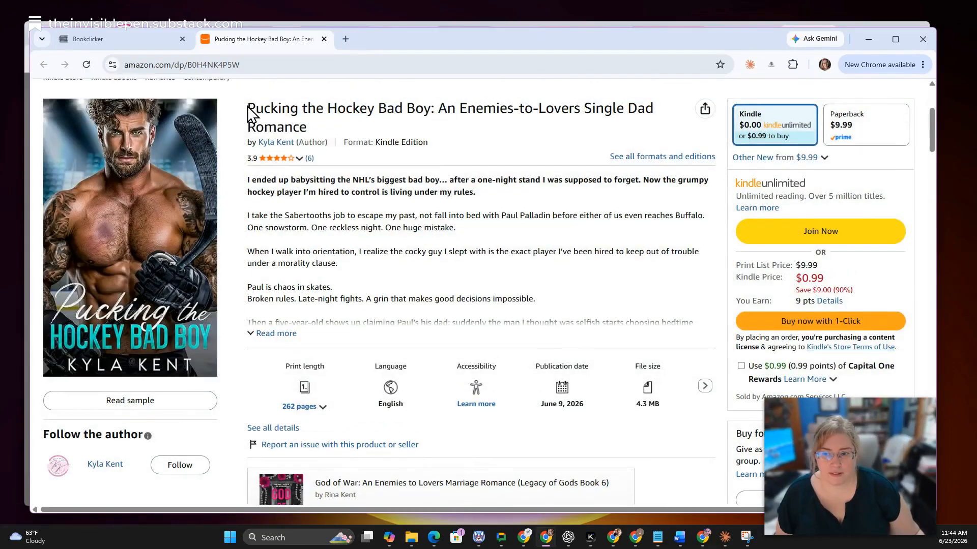
pyautogui.moveTo(248, 109); pyautogui.dragTo(311, 126)
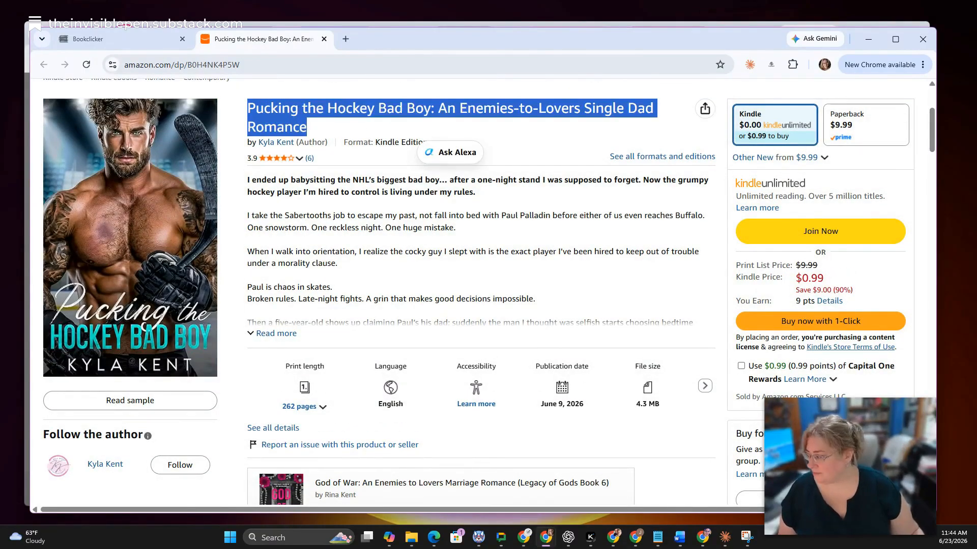
pyautogui.hotkey('alt', 'Tab')
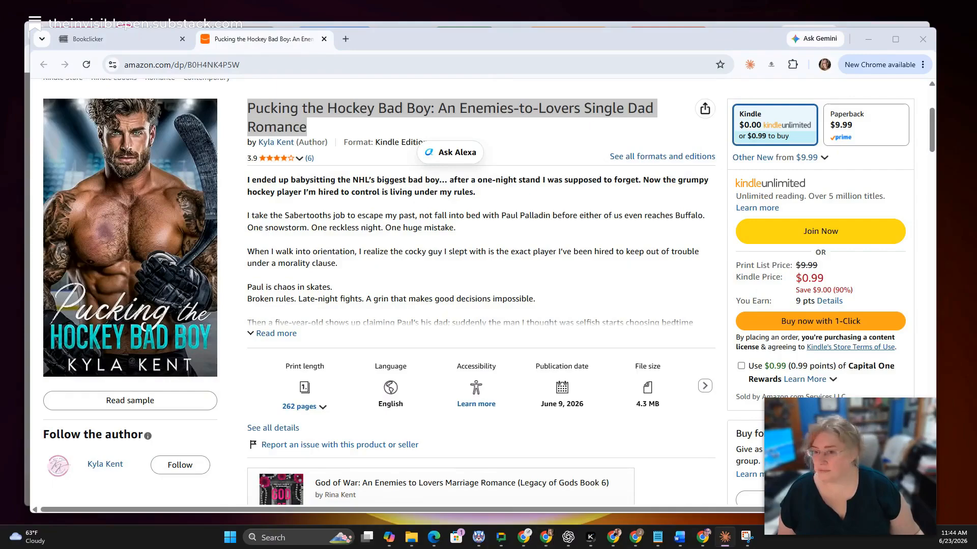
pyautogui.hotkey('alt', 'Tab')
pyautogui.hotkey('ctrl', 'v')
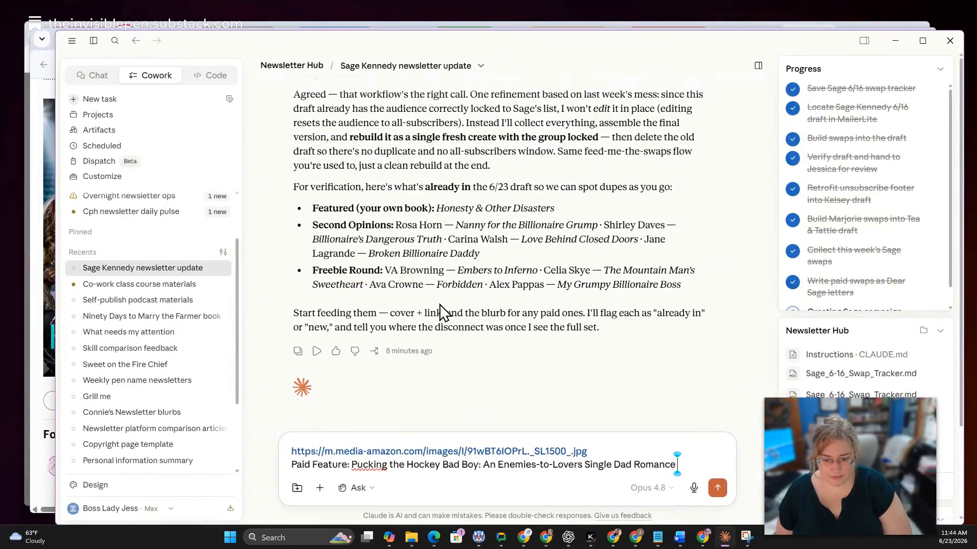
# Add an "Author:" line with the book author's name to the message, shifting the Claude window slightly.
pyautogui.hotkey('shift', 'Return')
pyautogui.write('Author:')
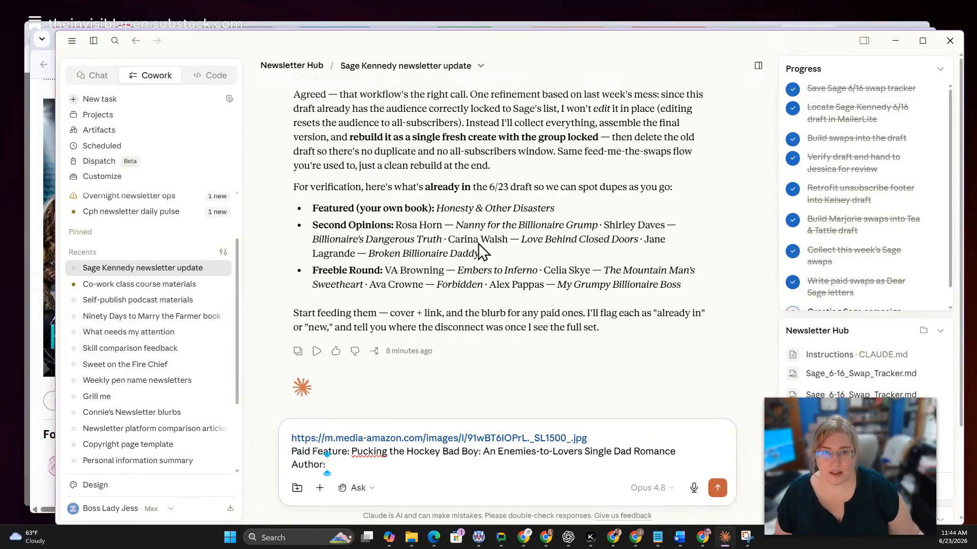
pyautogui.moveTo(560, 43)
pyautogui.mouseDown()
pyautogui.moveTo(553, 189)
pyautogui.moveTo(542, 49)
pyautogui.mouseUp()
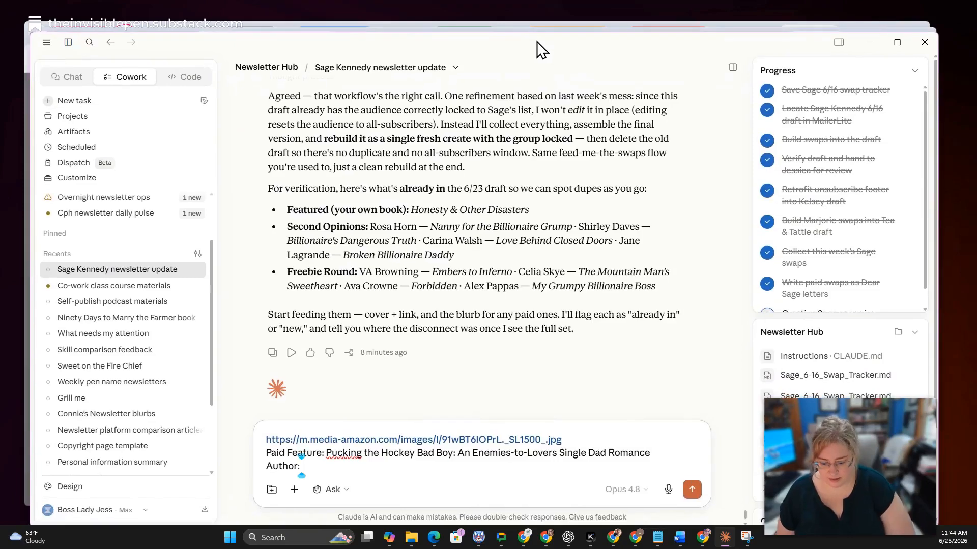
pyautogui.write('Kyla Kent')
pyautogui.hotkey('shift', 'Return')
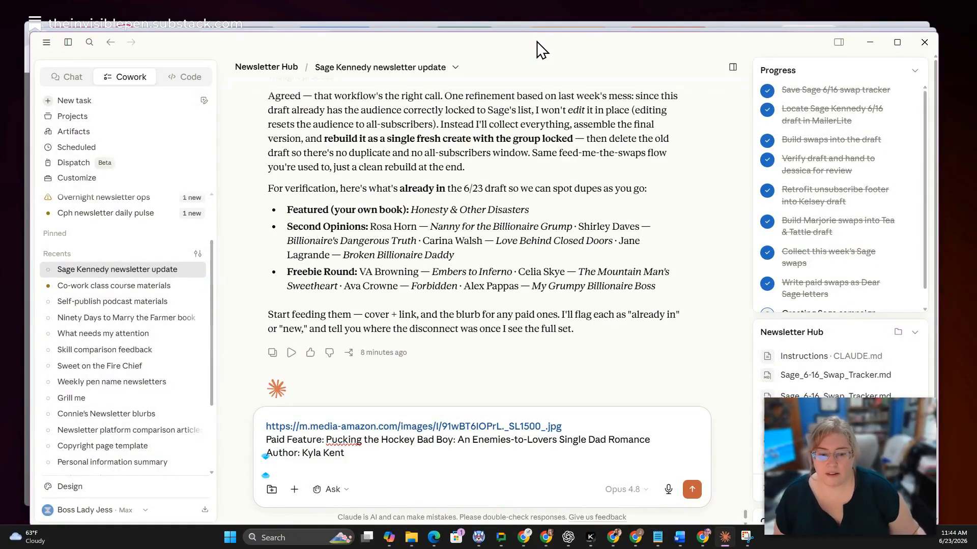
# Add a "Blurb:" line to the message and paste in the book's full description from Amazon.
pyautogui.write('Blurb:')
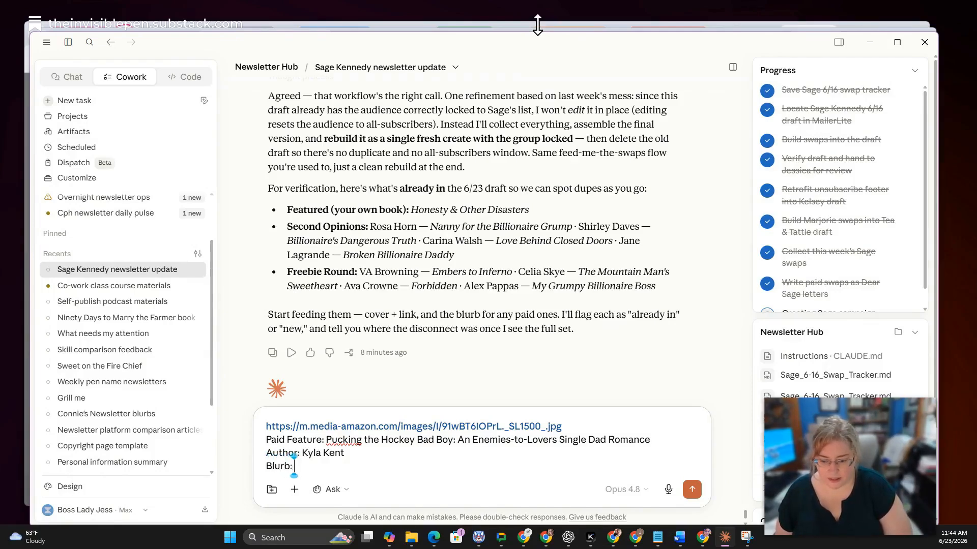
pyautogui.hotkey('alt', 'Tab')
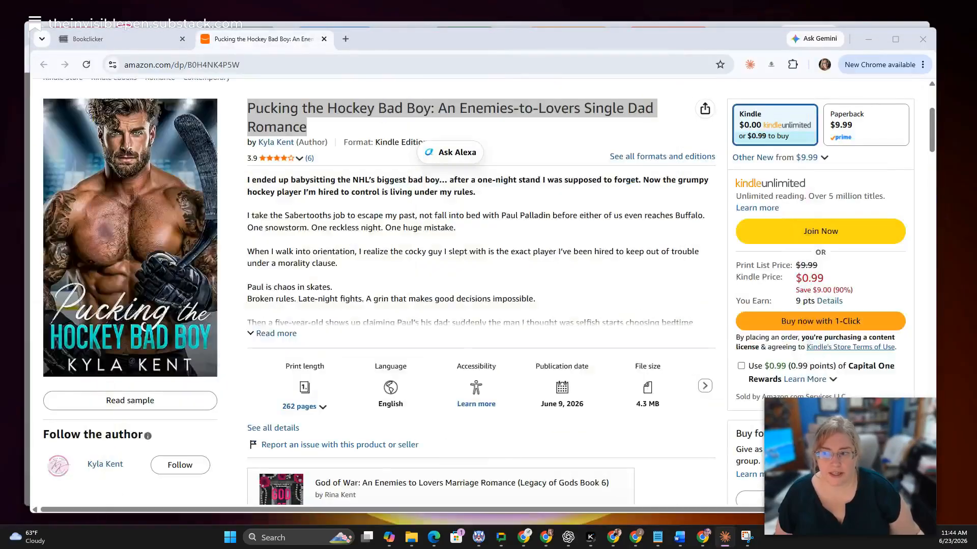
pyautogui.hotkey('alt', 'Tab')
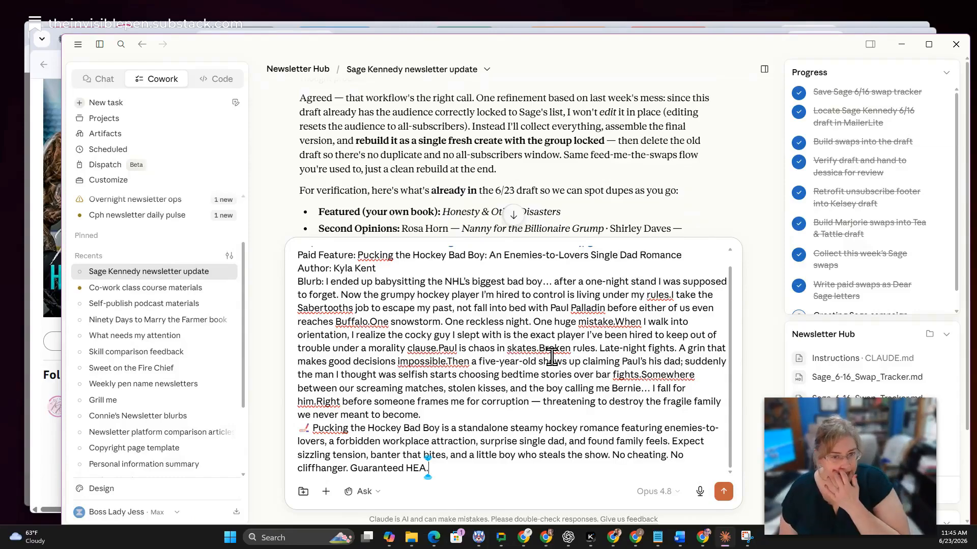
pyautogui.scroll(-2, 531, 313)
pyautogui.hotkey('alt', 'Tab')
pyautogui.click(676, 403)
pyautogui.scroll(5, 647, 312)
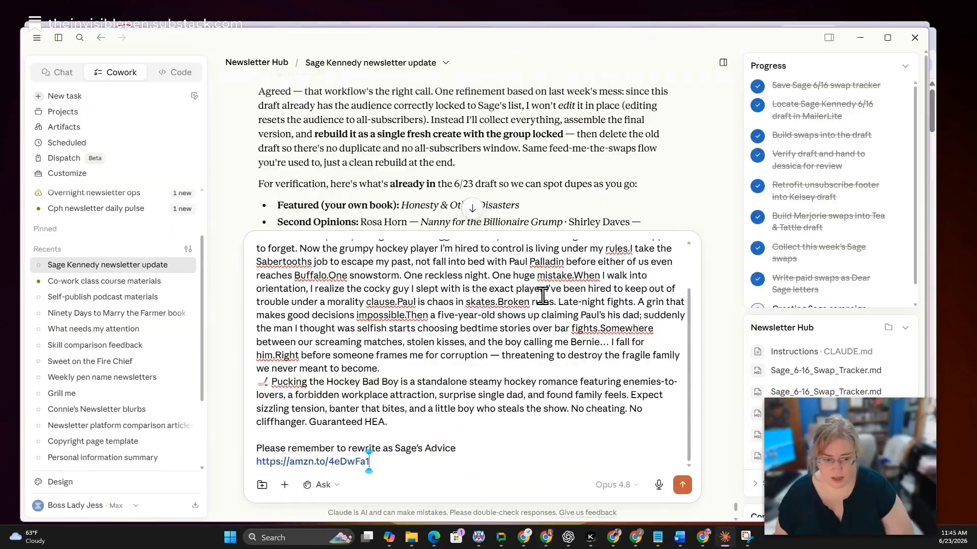
# Send the Pucking the Hockey Bad Boy details to Claude and read through its Dear Sage rewrite.
pyautogui.press('Return')
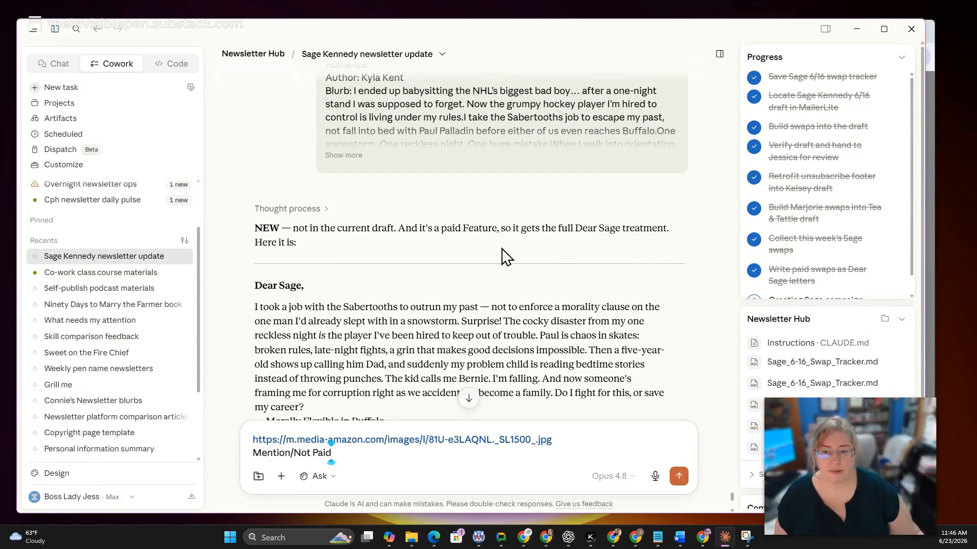
pyautogui.scroll(-4, 318, 291)
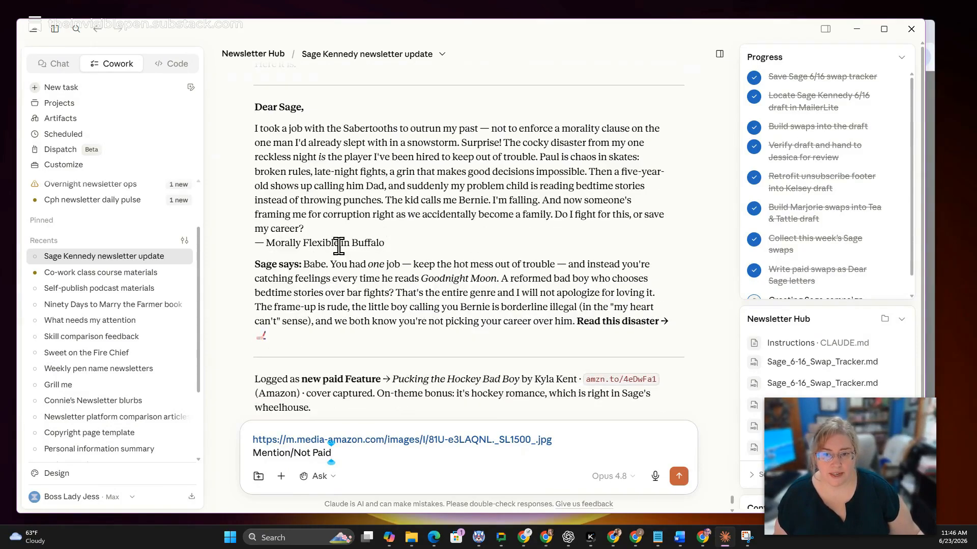
pyautogui.scroll(-1, 437, 269)
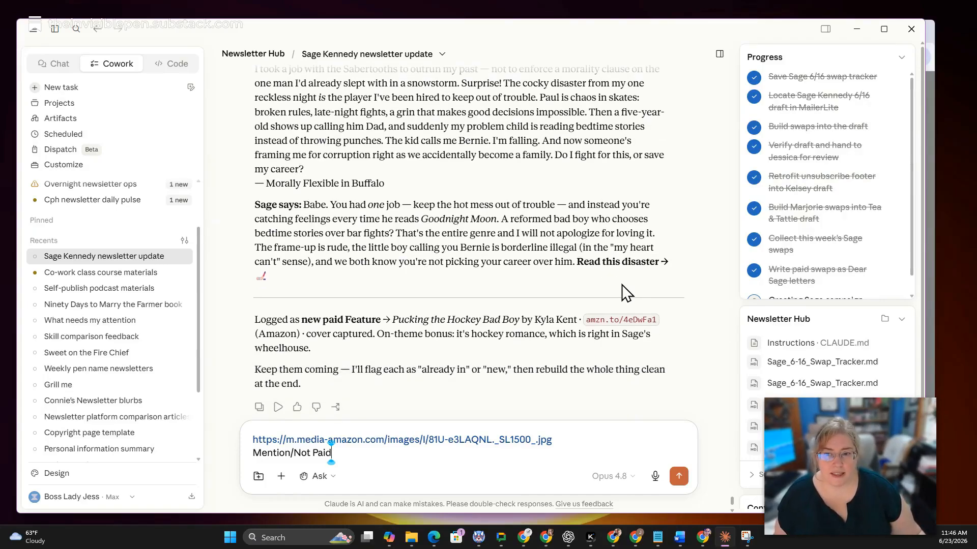
pyautogui.scroll(1, 625, 292)
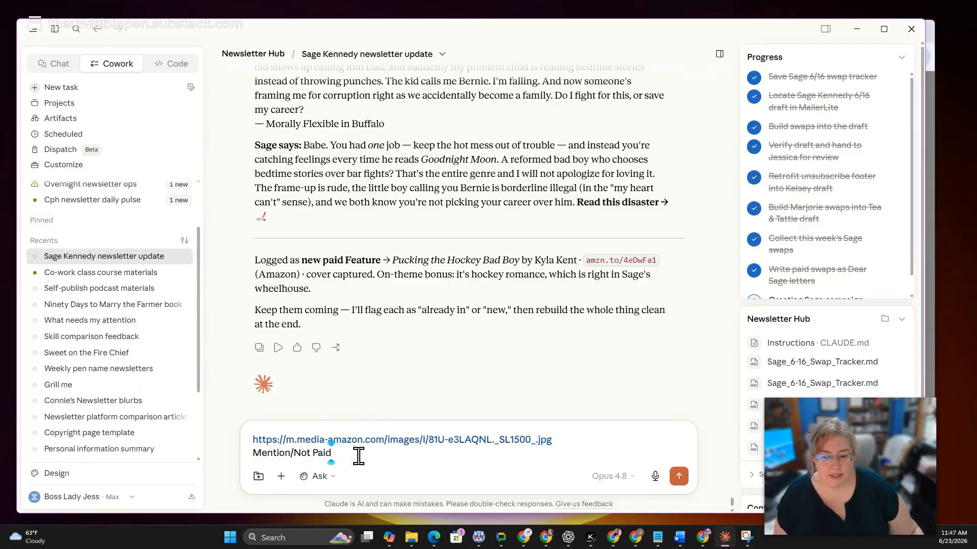
pyautogui.hotkey('shift', 'Return')
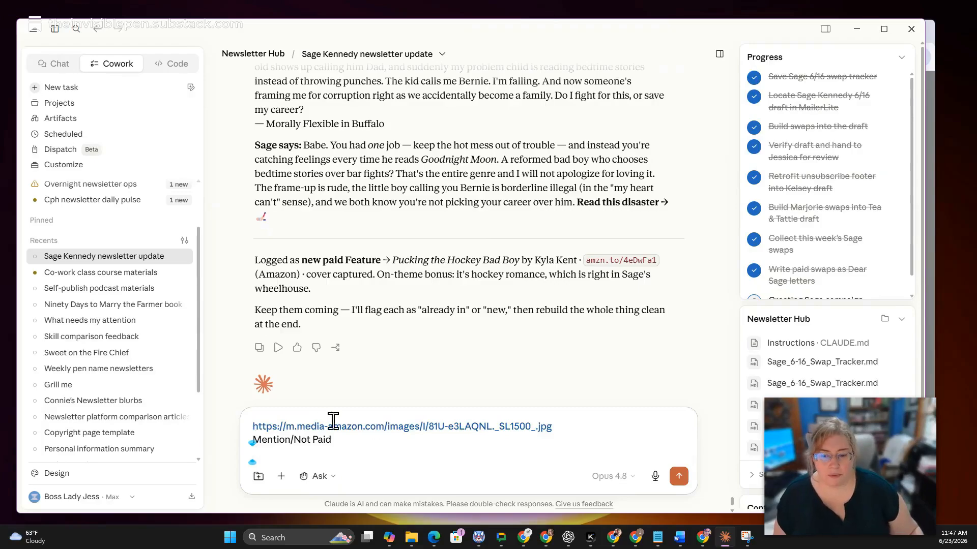
pyautogui.moveTo(762, 28); pyautogui.dragTo(0, 153)
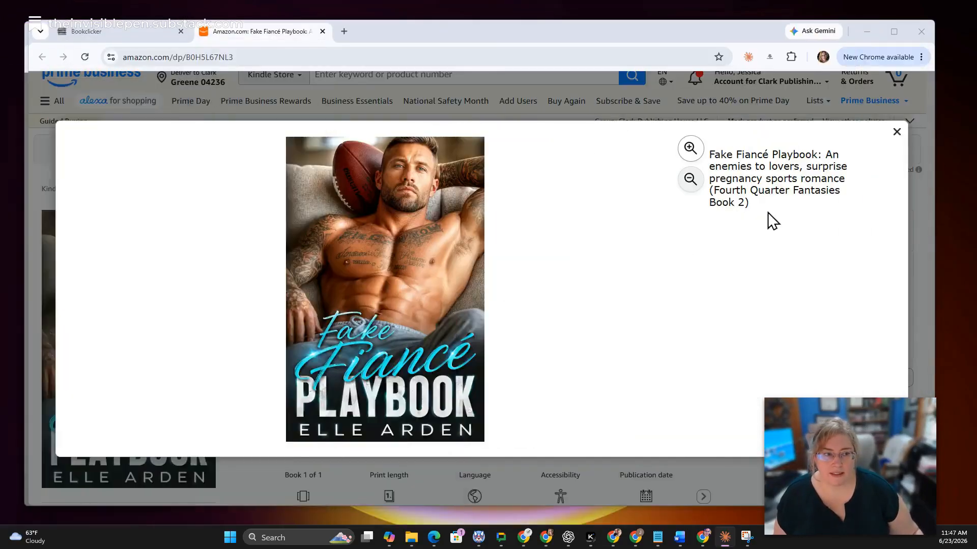
pyautogui.press('Escape')
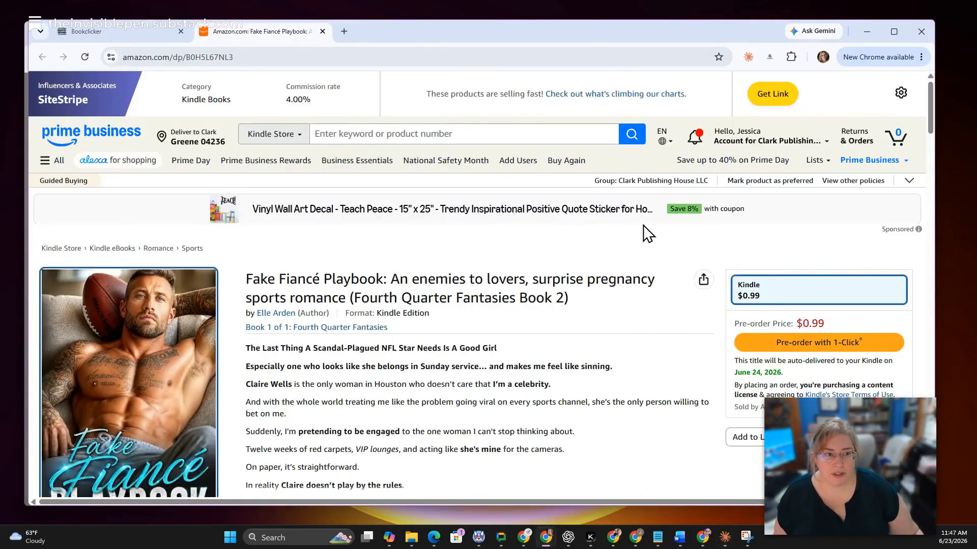
pyautogui.click(780, 96)
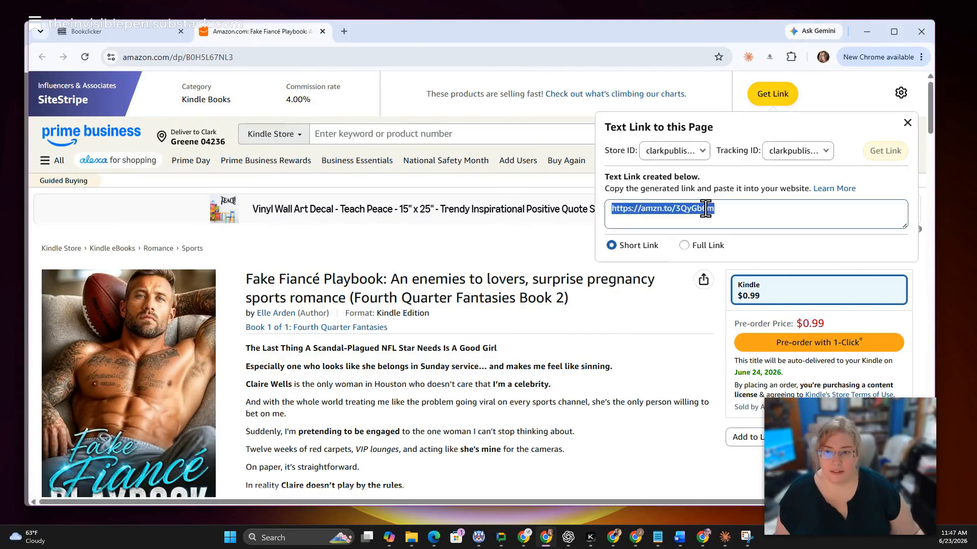
pyautogui.moveTo(0, 134); pyautogui.dragTo(562, 51)
pyautogui.hotkey('shift', 'Return')
pyautogui.hotkey('ctrl', 'v')
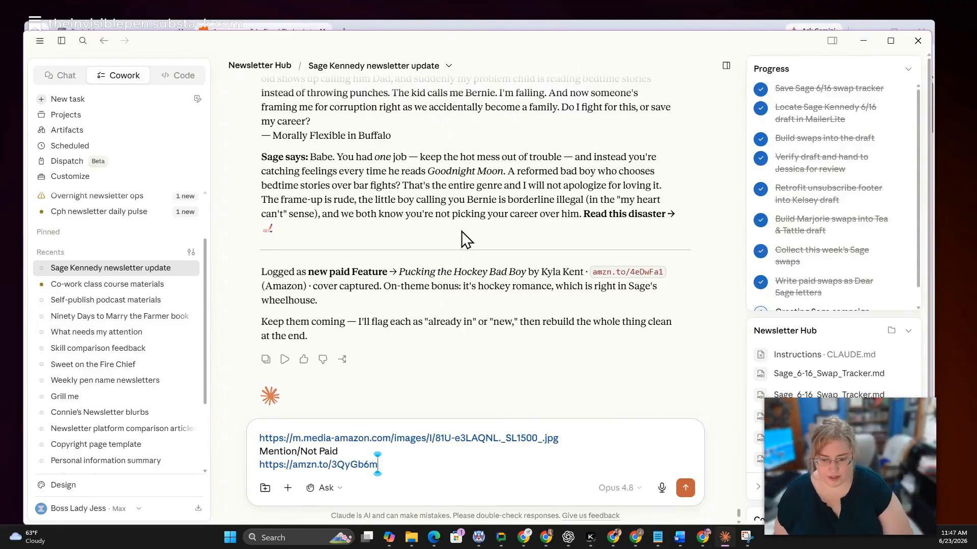
pyautogui.press('Return')
# Close the Fake Fiancé Playbook window, open the Purrfect Valentine booking from the BookClicker calendar in a new window, and follow its Amazon link.
pyautogui.click(863, 40)
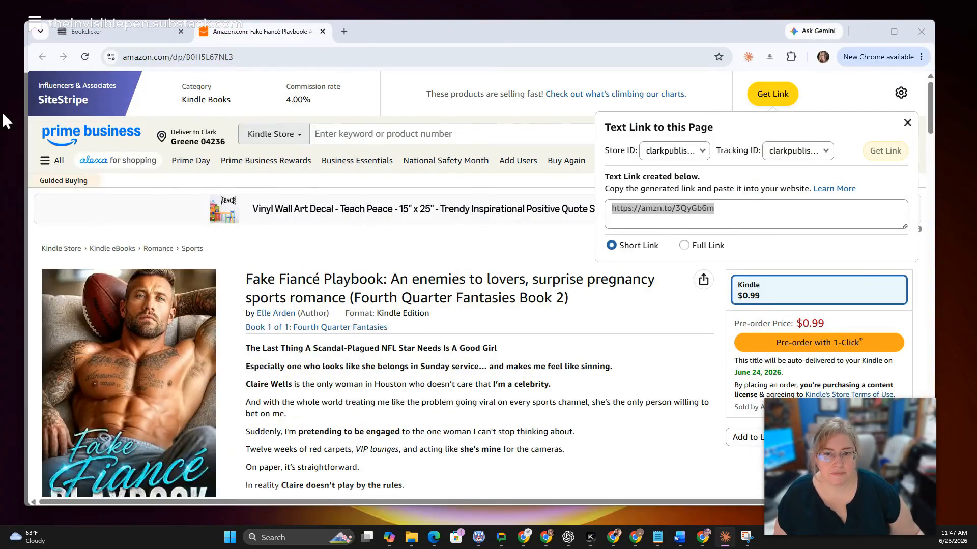
pyautogui.click(921, 31)
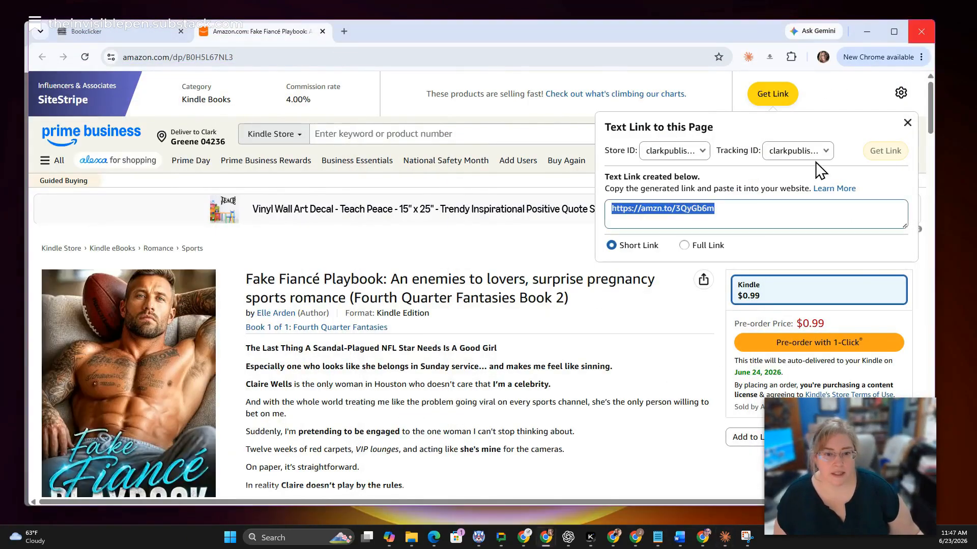
pyautogui.rightClick(468, 339)
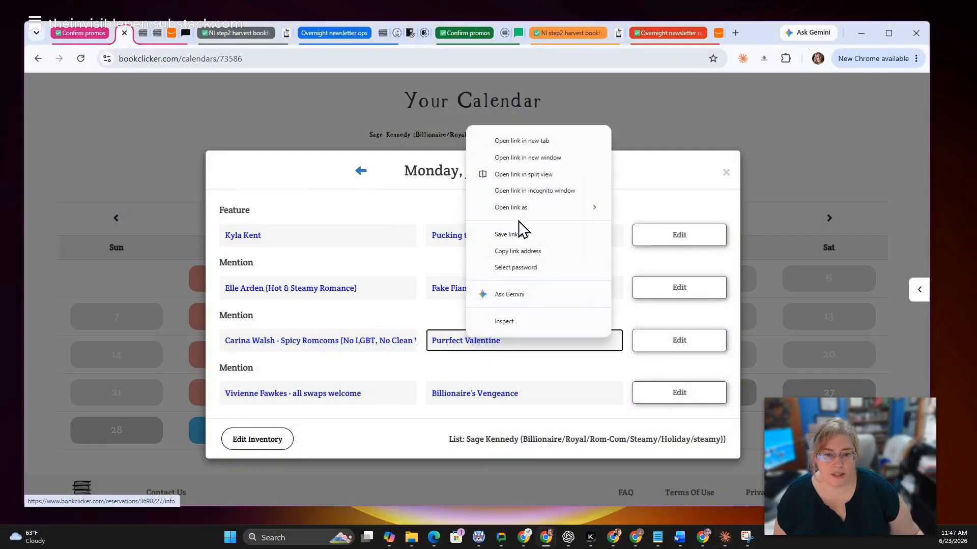
pyautogui.click(476, 158)
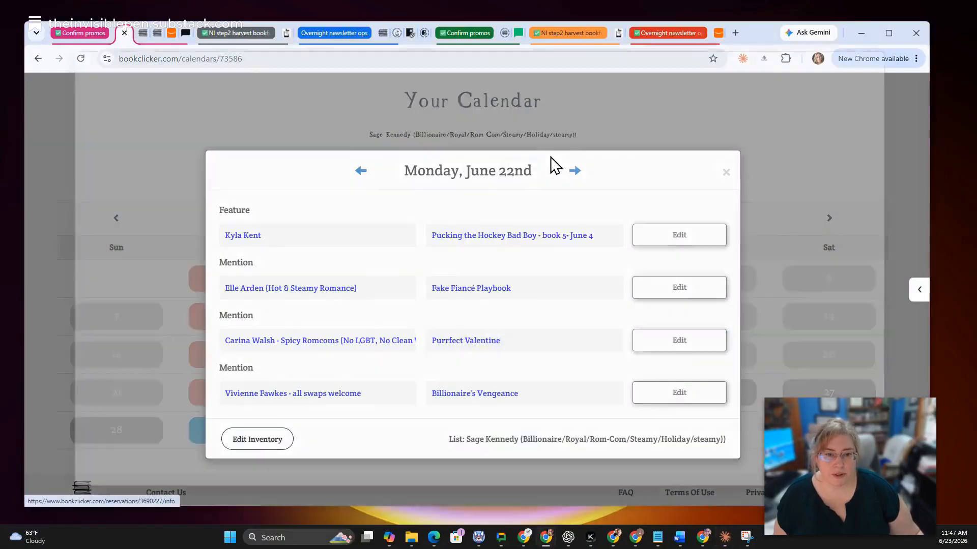
pyautogui.scroll(-2, 312, 322)
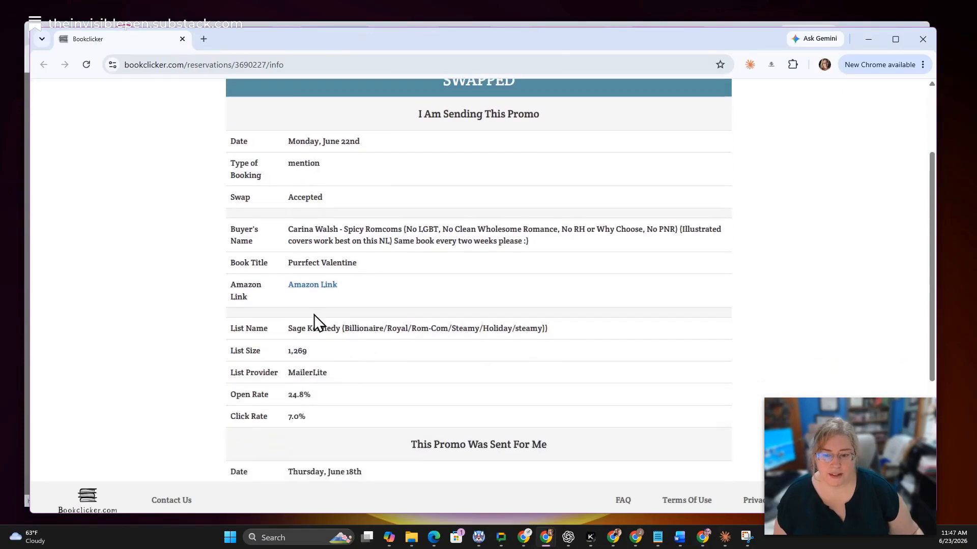
pyautogui.click(333, 283)
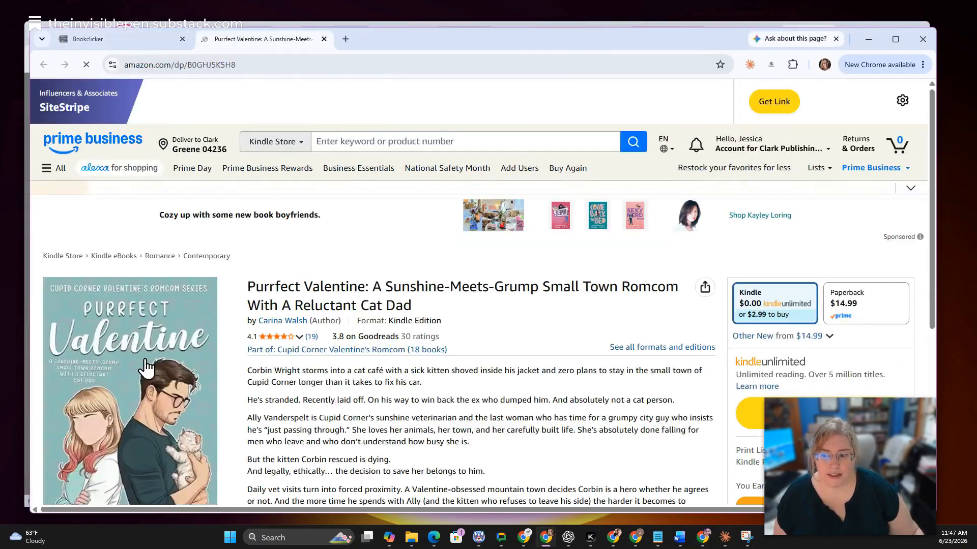
# Enlarge the Purrfect Valentine cover on Amazon, copy its image address, and paste it into a new Claude message.
pyautogui.click(142, 372)
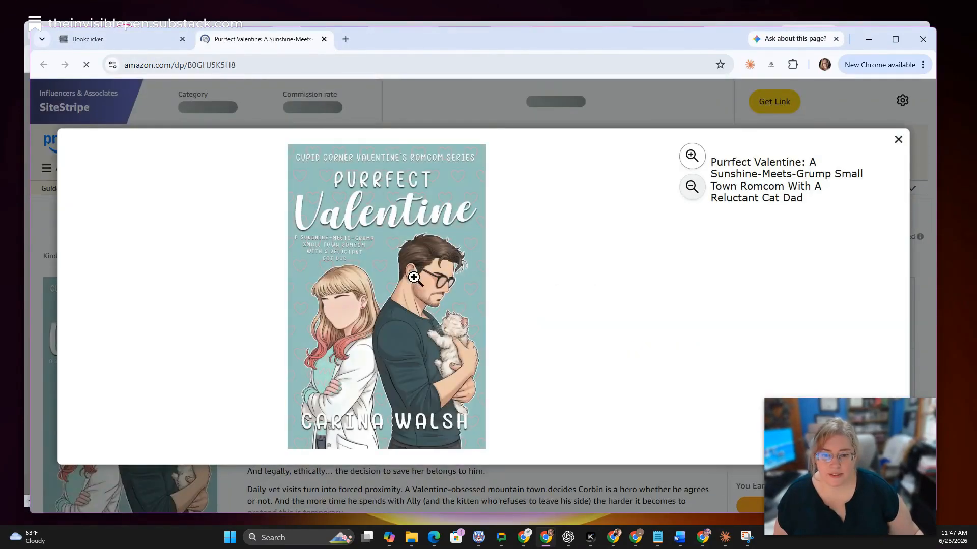
pyautogui.rightClick(394, 311)
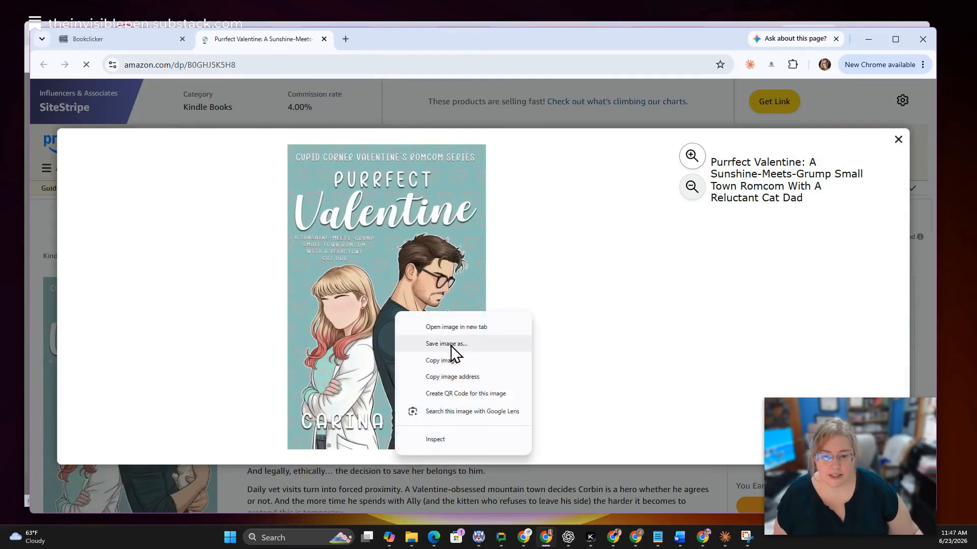
pyautogui.click(464, 377)
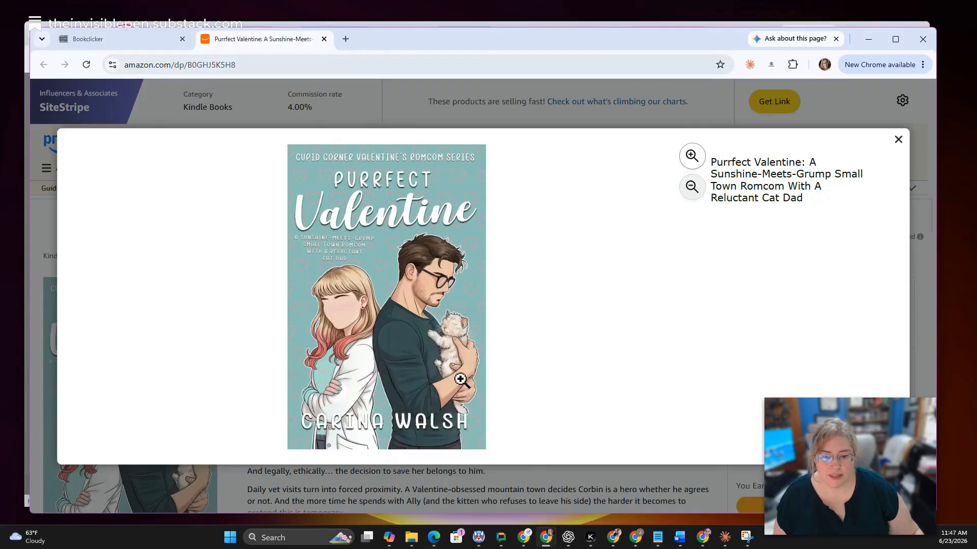
pyautogui.click(473, 367)
pyautogui.click(512, 336)
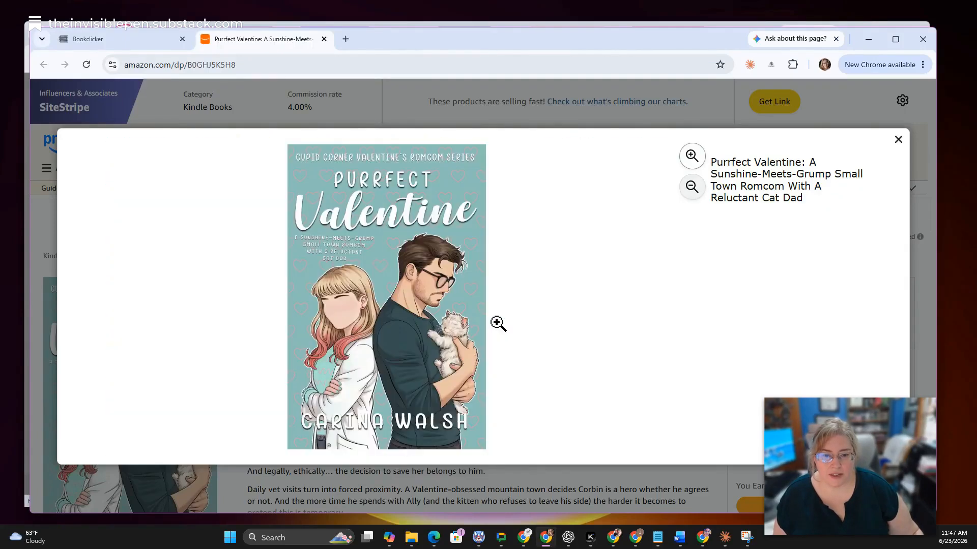
pyautogui.rightClick(358, 341)
pyautogui.click(407, 406)
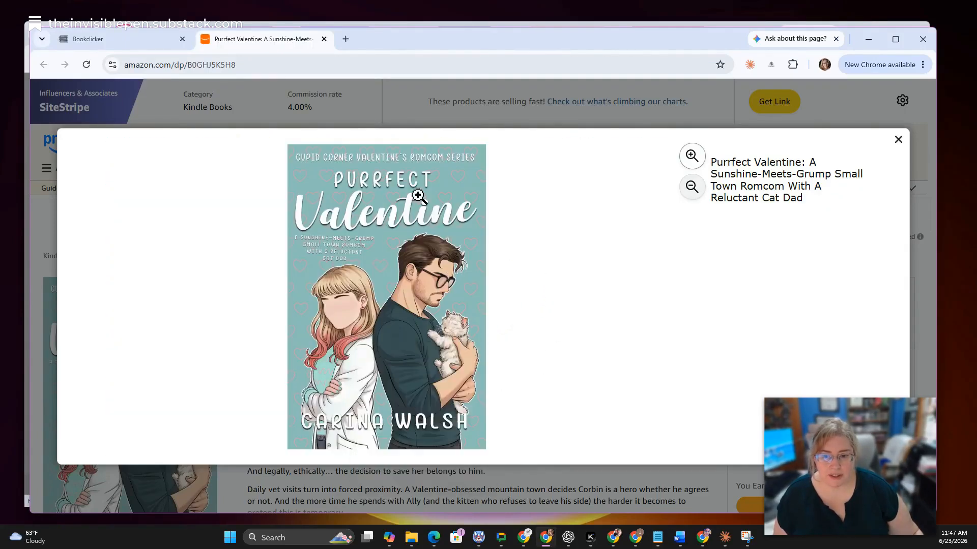
pyautogui.hotkey('alt', 'Tab')
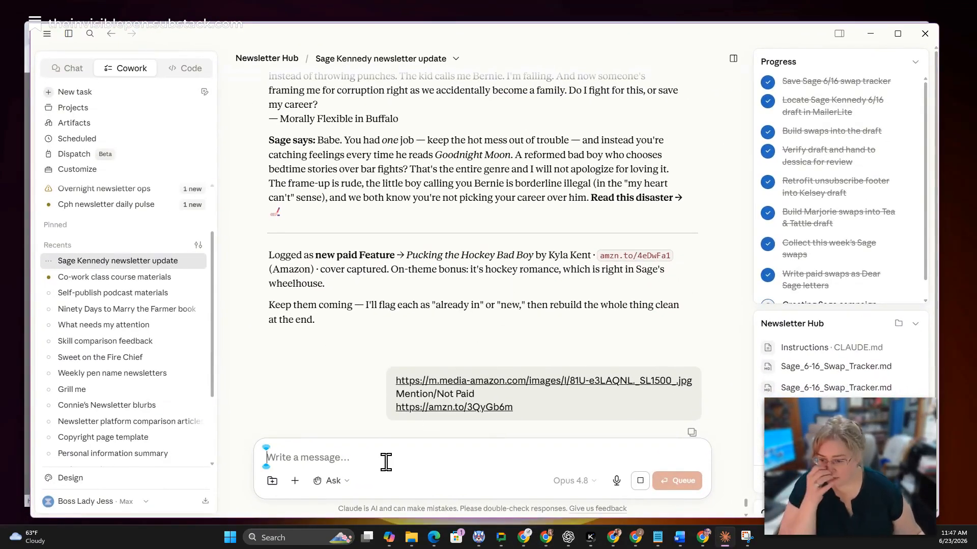
pyautogui.hotkey('ctrl', 'v')
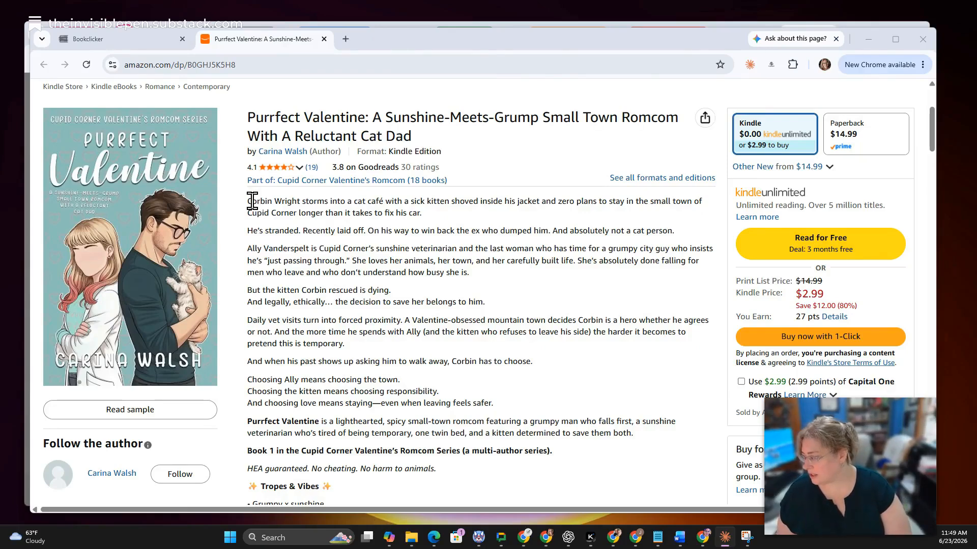
# Copy the Purrfect Valentine description from Amazon into the message's blurb, and add the book's generated Amazon short link.
pyautogui.moveTo(247, 201); pyautogui.dragTo(440, 471)
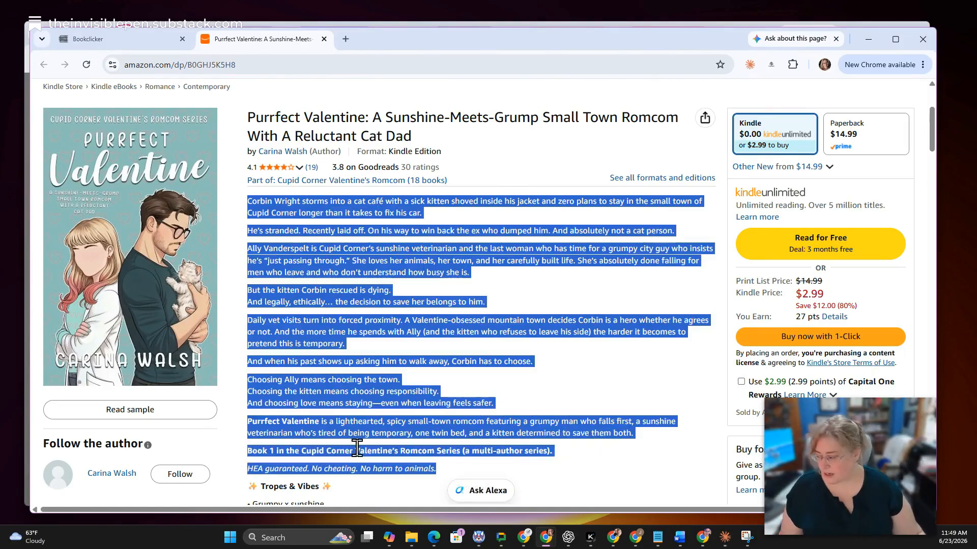
pyautogui.hotkey('alt', 'Tab')
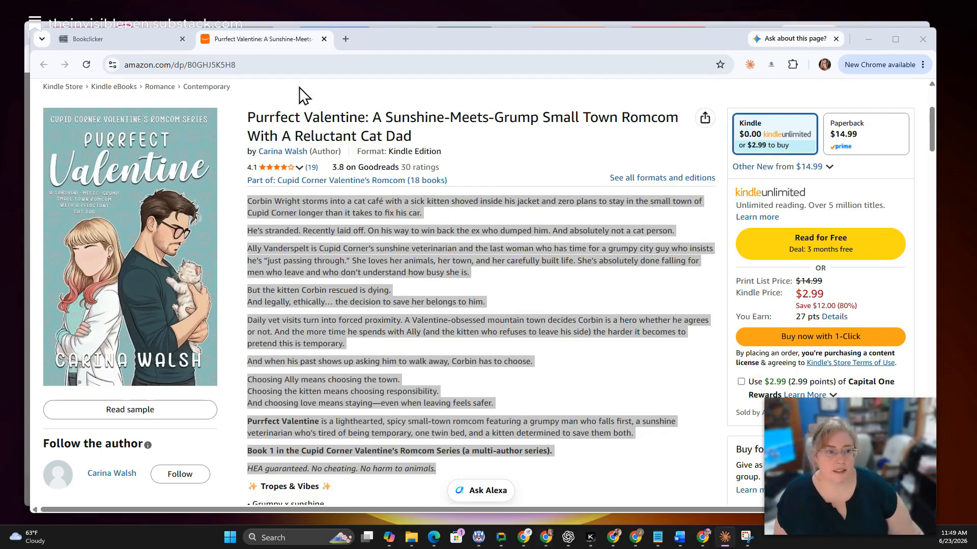
pyautogui.hotkey('alt', 'Tab')
pyautogui.click(773, 101)
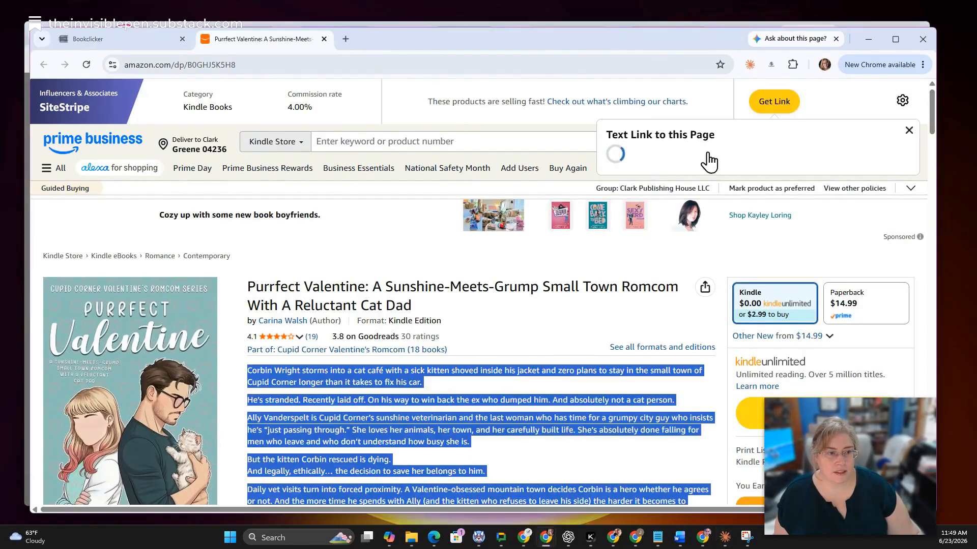
pyautogui.hotkey('ctrl', 'c')
pyautogui.hotkey('alt', 'Tab')
pyautogui.hotkey('ctrl', 'v')
# Check the full Purrfect Valentine message from the cover link down to the end and send it to Claude.
pyautogui.scroll(3, 431, 342)
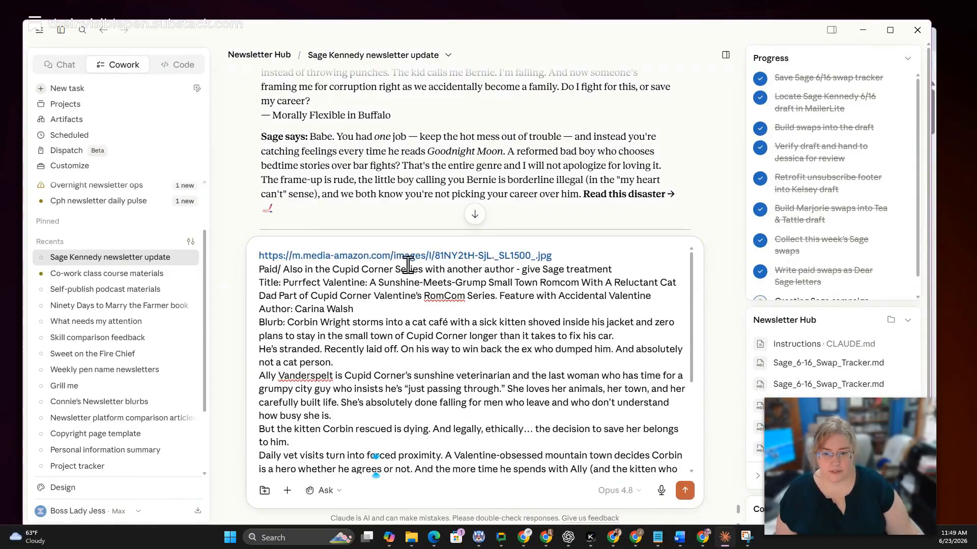
pyautogui.scroll(-1, 596, 305)
pyautogui.scroll(-2, 473, 341)
pyautogui.press('Return')
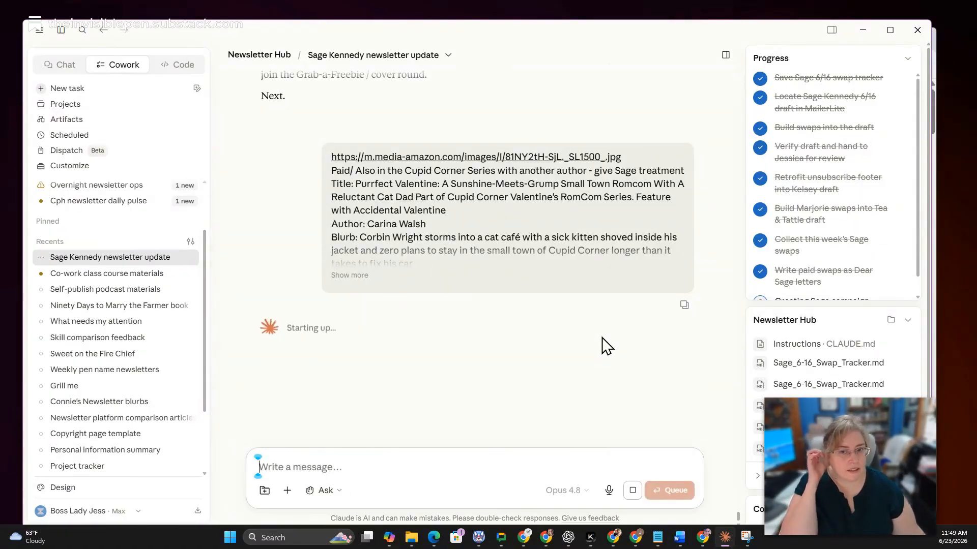
# Open the Billionaire's Vengeance booking from the BookClicker calendar in a new window and follow its Other Link to BookFunnel.
pyautogui.hotkey('alt', 'Tab')
pyautogui.click(465, 400)
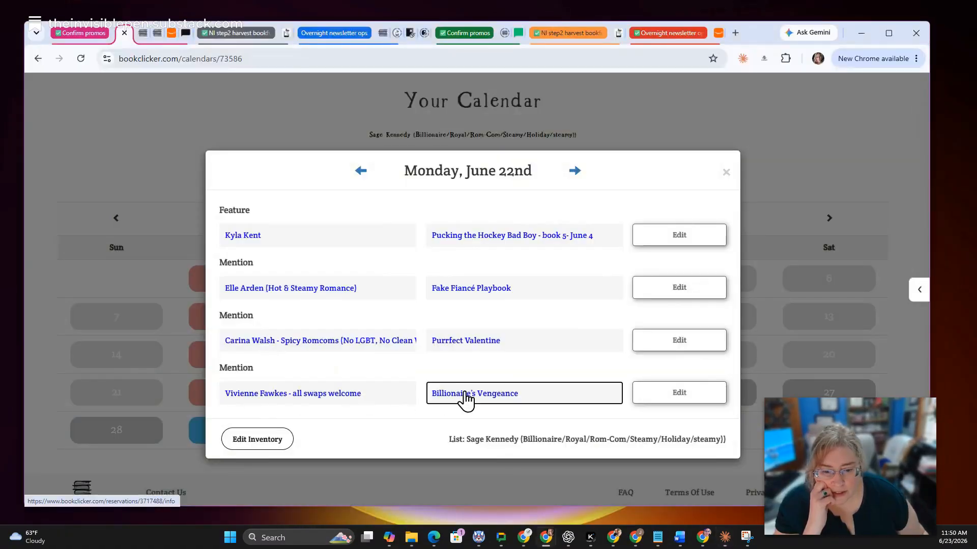
pyautogui.rightClick(468, 400)
pyautogui.click(539, 211)
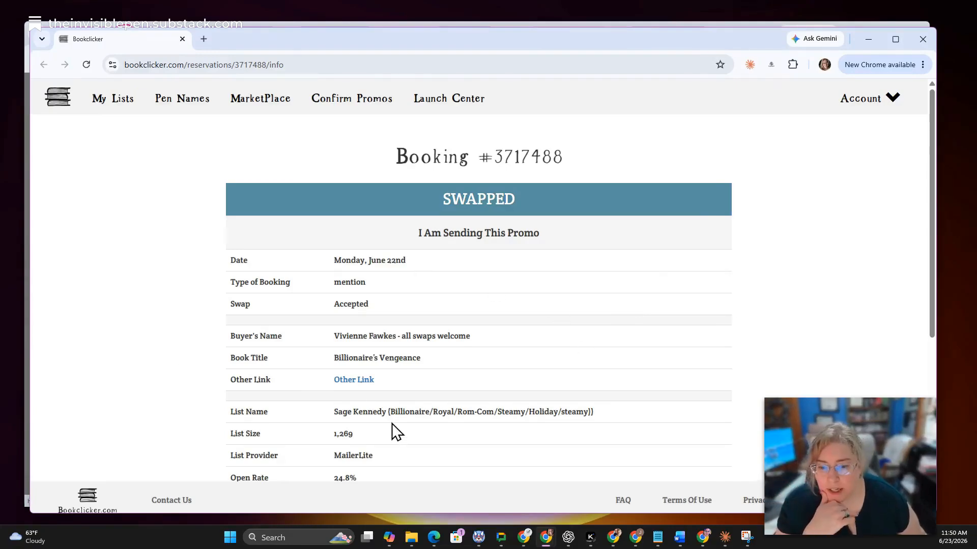
pyautogui.click(345, 382)
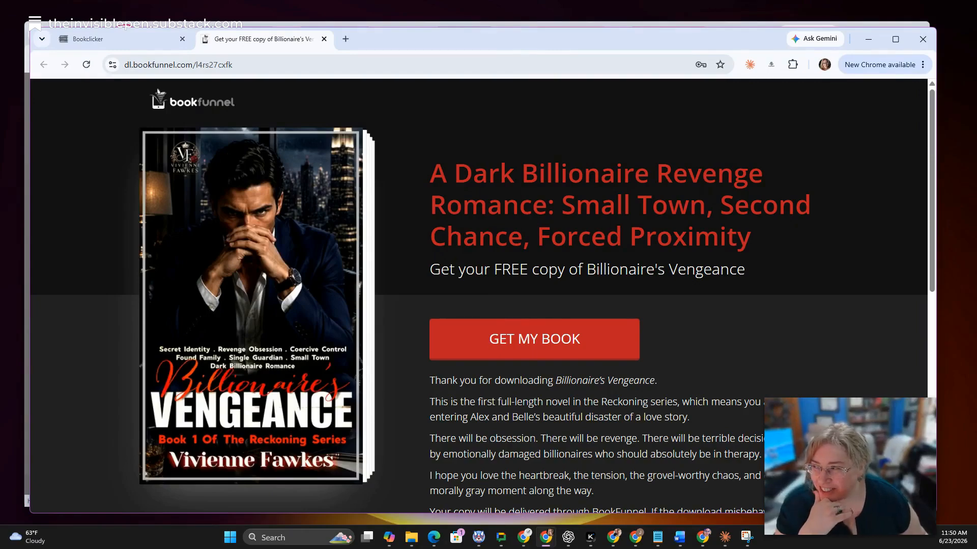
# Dismiss the BookFunnel sign-up form, copy the Billionaire's Vengeance cover image address, and paste it into a new Claude message after checking Claude's latest reply.
pyautogui.rightClick(247, 317)
pyautogui.click(246, 320)
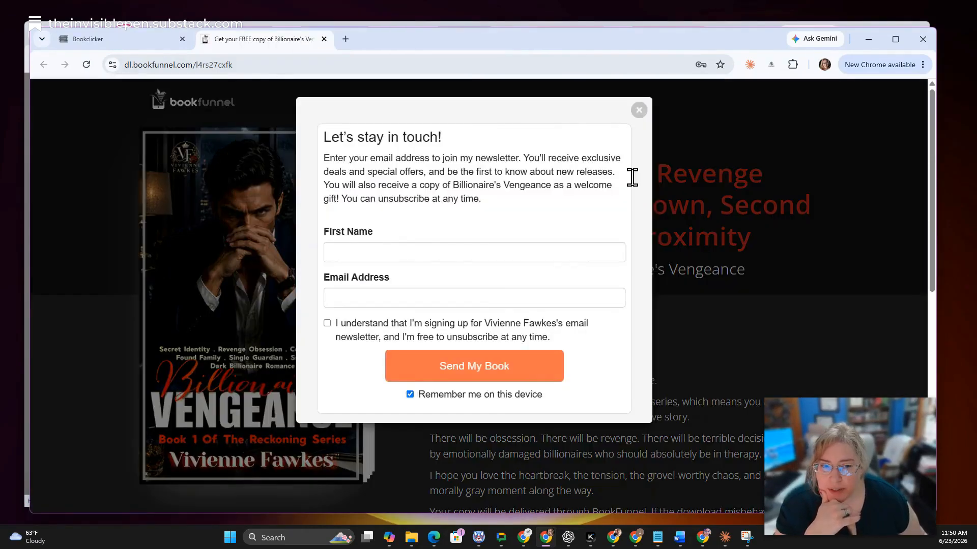
pyautogui.click(639, 110)
pyautogui.rightClick(231, 267)
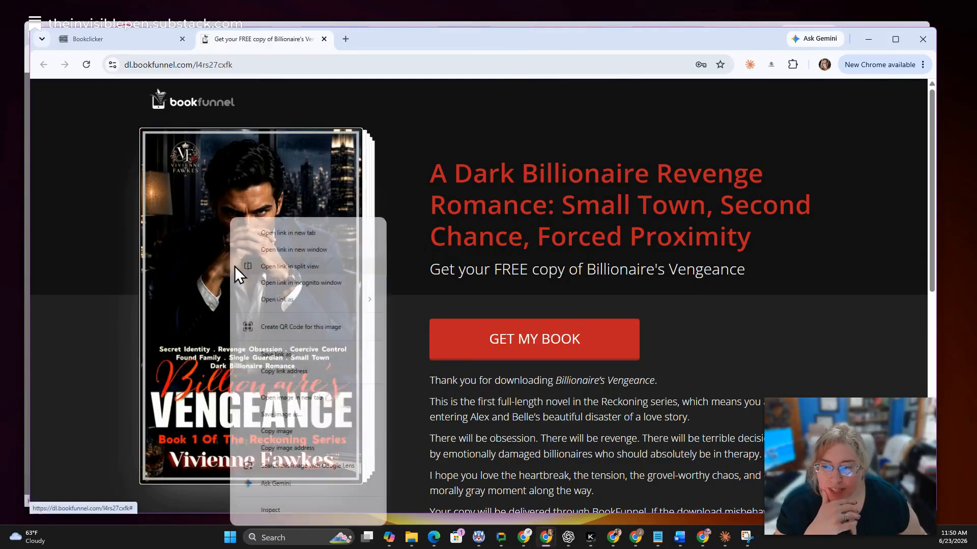
pyautogui.click(306, 450)
pyautogui.moveTo(0, 77); pyautogui.dragTo(461, 23)
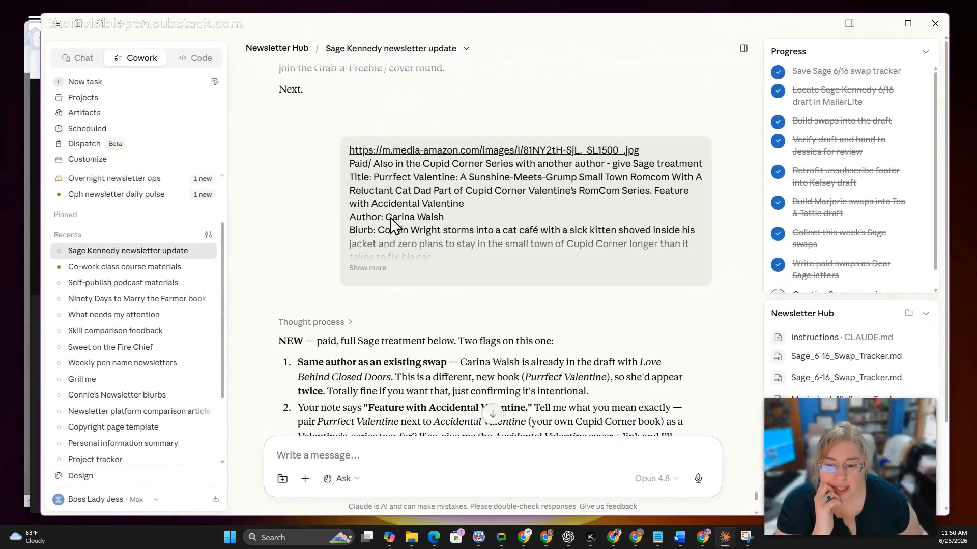
pyautogui.scroll(-4, 361, 328)
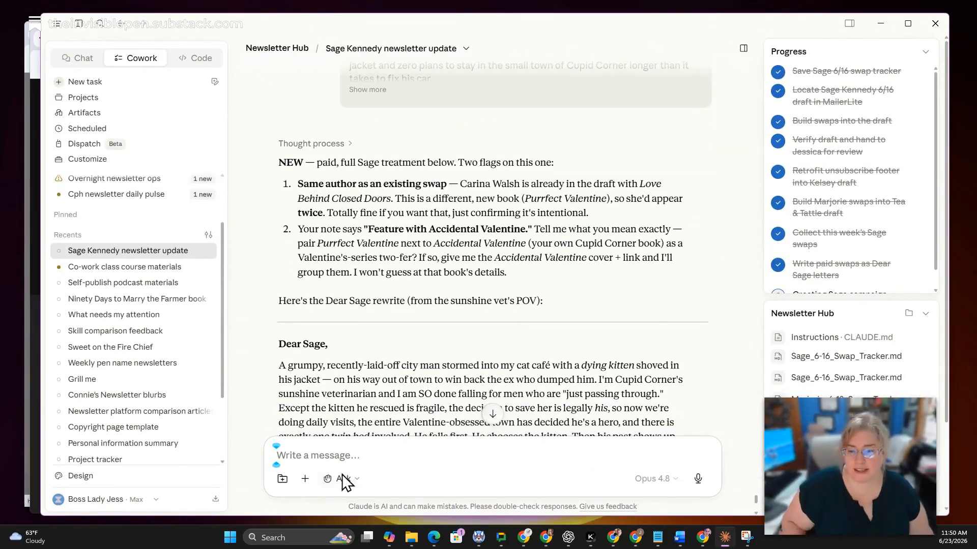
pyautogui.hotkey('ctrl', 'v')
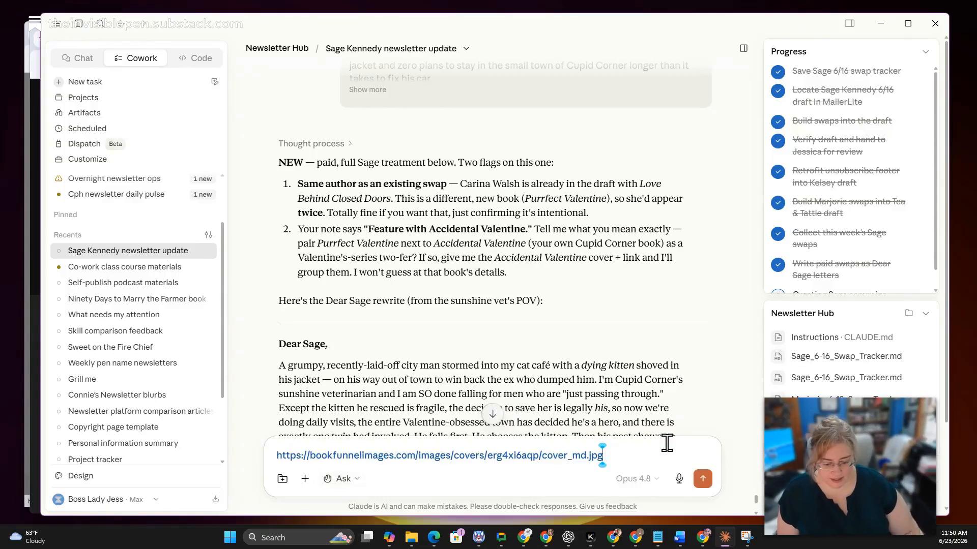
# Mark the swap as "not paid, mention only" beneath the cover image link in the Claude message.
pyautogui.hotkey('shift', 'Return')
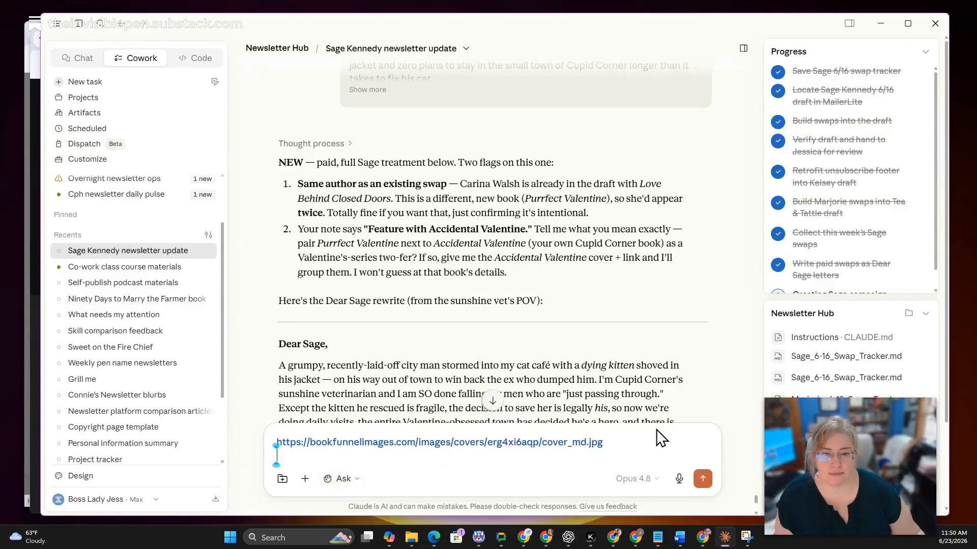
pyautogui.scroll(-3, 648, 312)
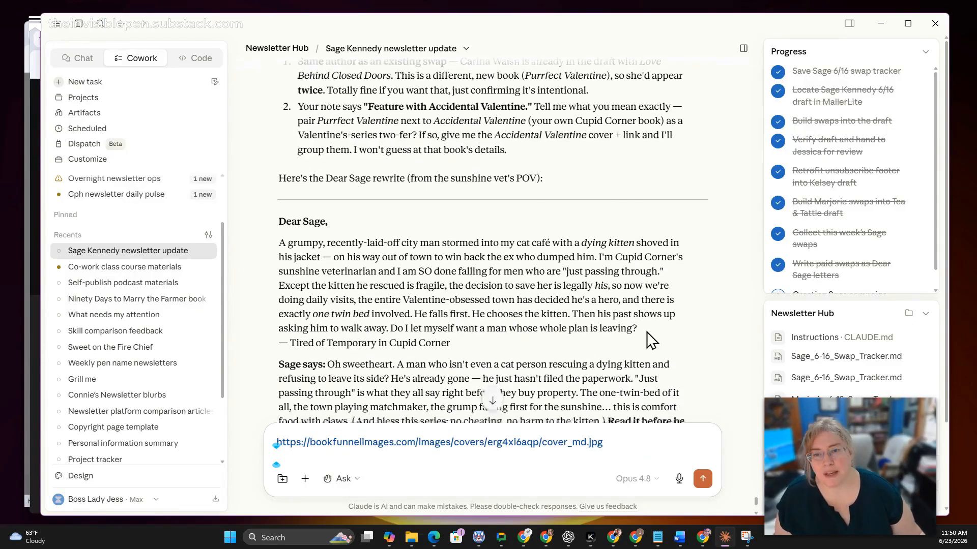
pyautogui.scroll(-4, 646, 332)
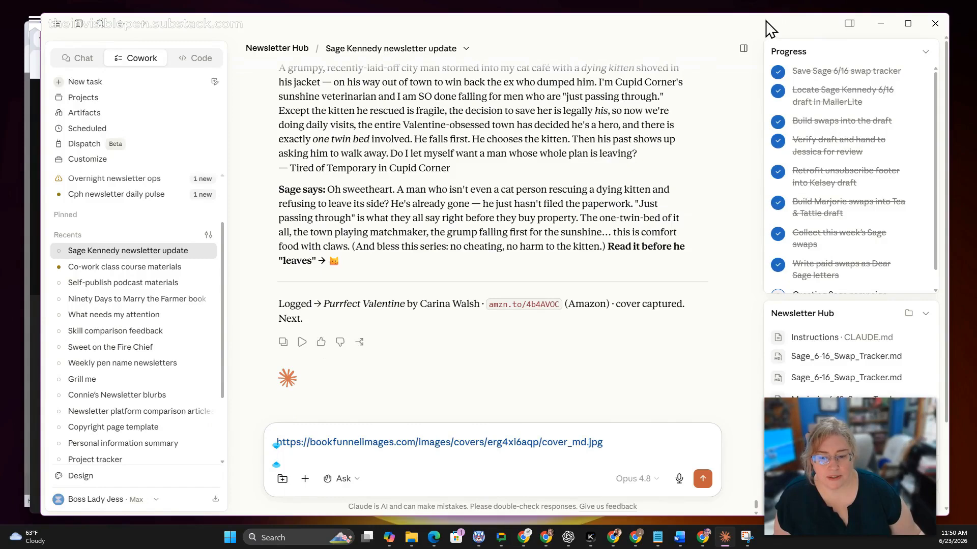
pyautogui.write('not ')
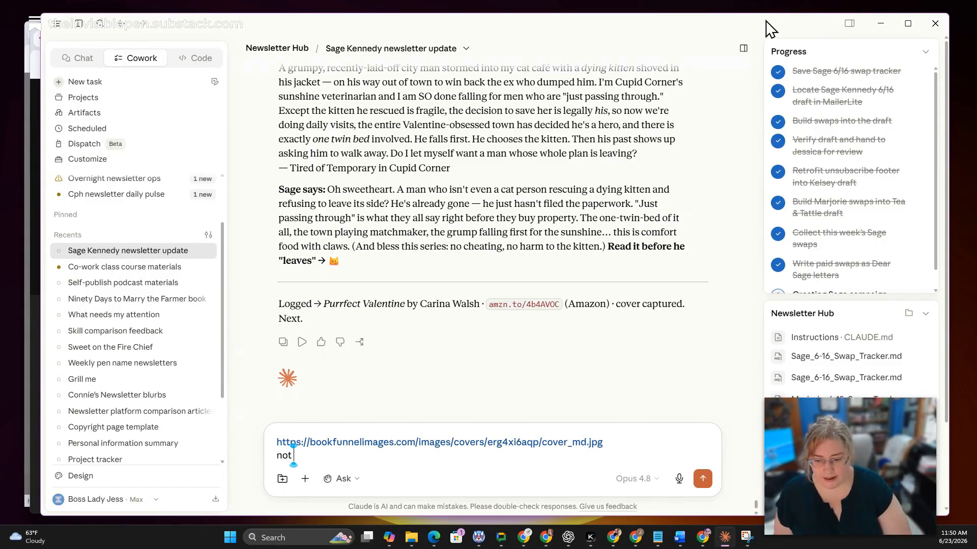
pyautogui.write('paid, mention only')
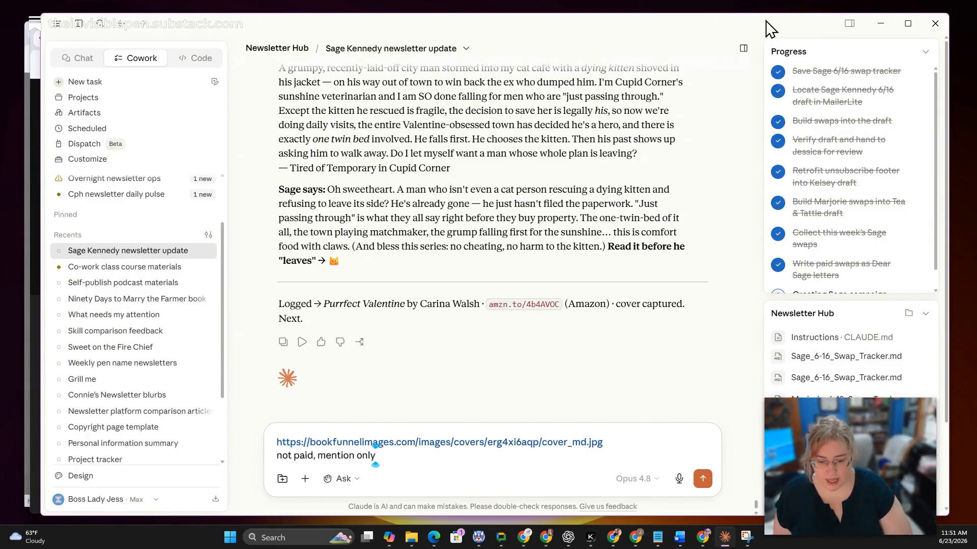
pyautogui.hotkey('shift', 'Return')
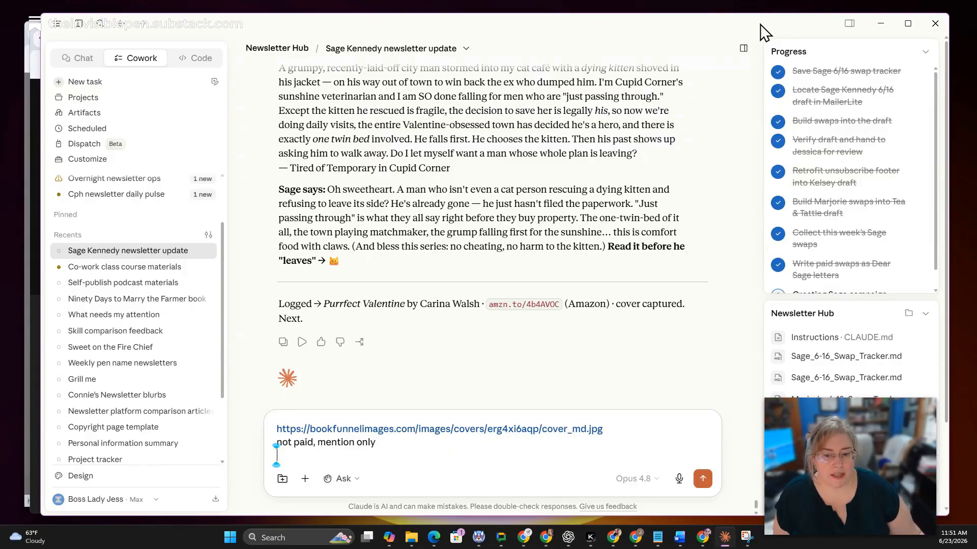
# Copy the Billionaire's Vengeance BookFunnel page address, add it to the end of the Claude message, and send the message.
pyautogui.moveTo(761, 25); pyautogui.dragTo(0, 214)
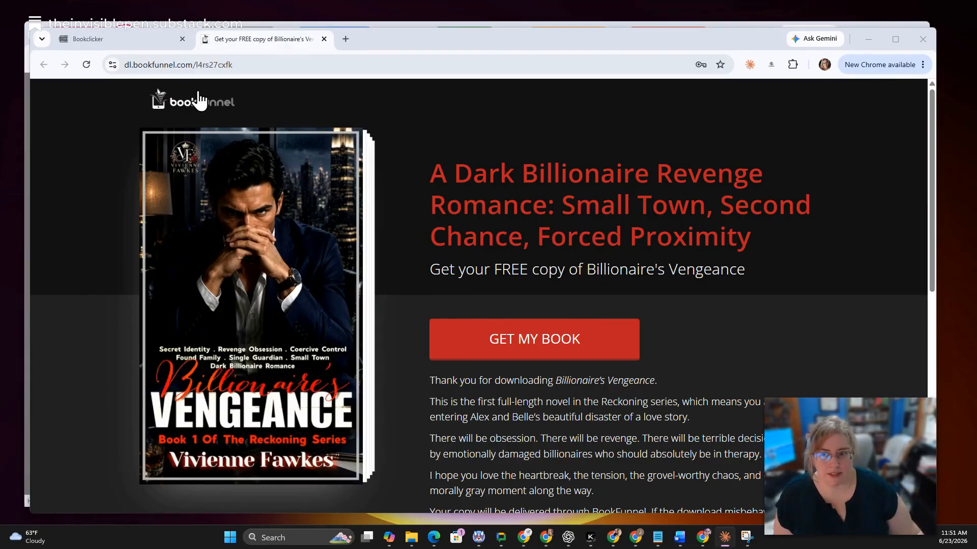
pyautogui.click(252, 65)
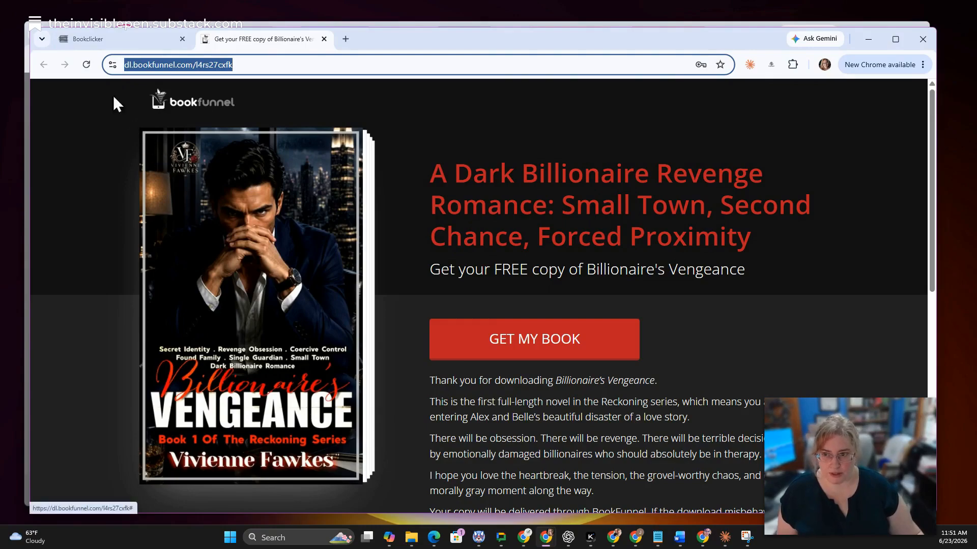
pyautogui.moveTo(0, 167); pyautogui.dragTo(0, 153)
pyautogui.hotkey('ctrl', 'v')
pyautogui.press('Return')
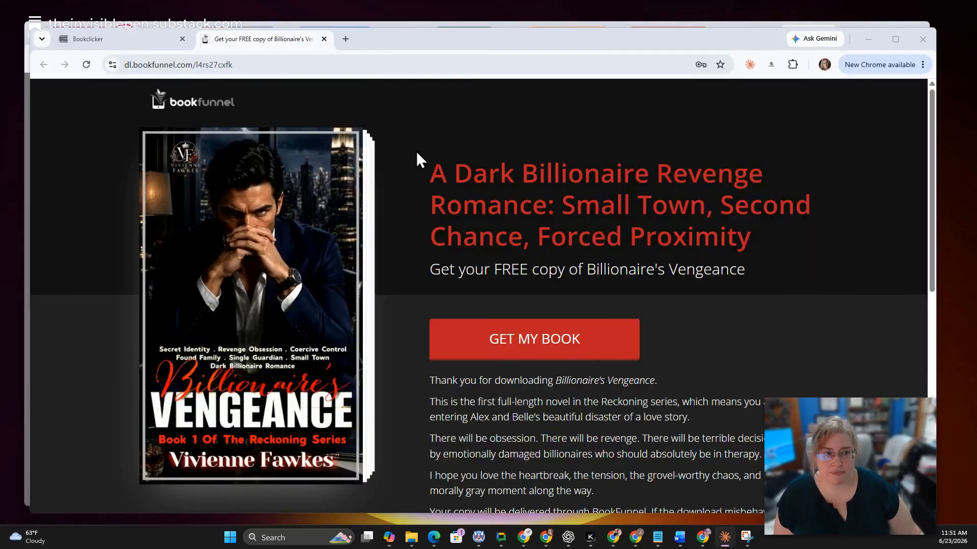
# Close the Billionaire's Vengeance window and open the Billionaire's Dangerous Truth booking from the June 23rd calendar entry in a new window.
pyautogui.click(922, 40)
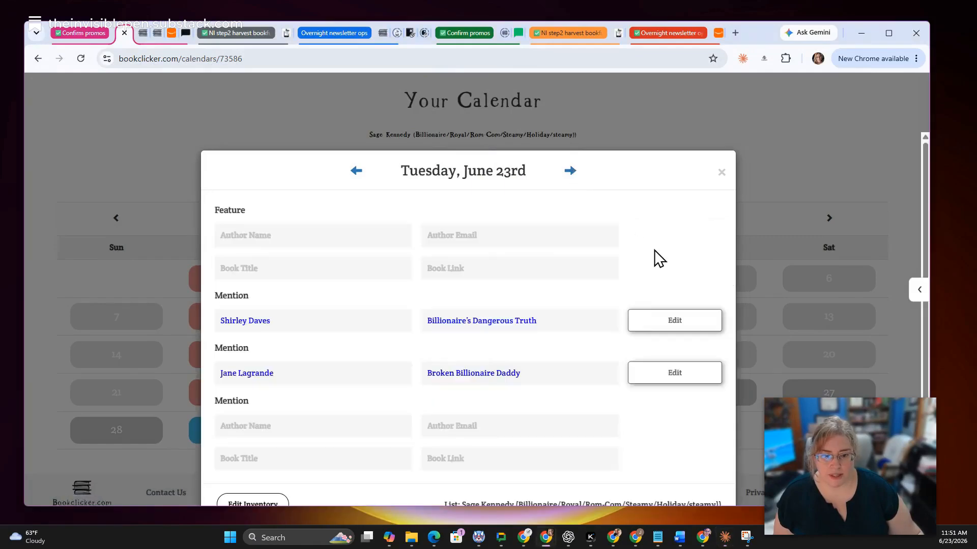
pyautogui.rightClick(529, 328)
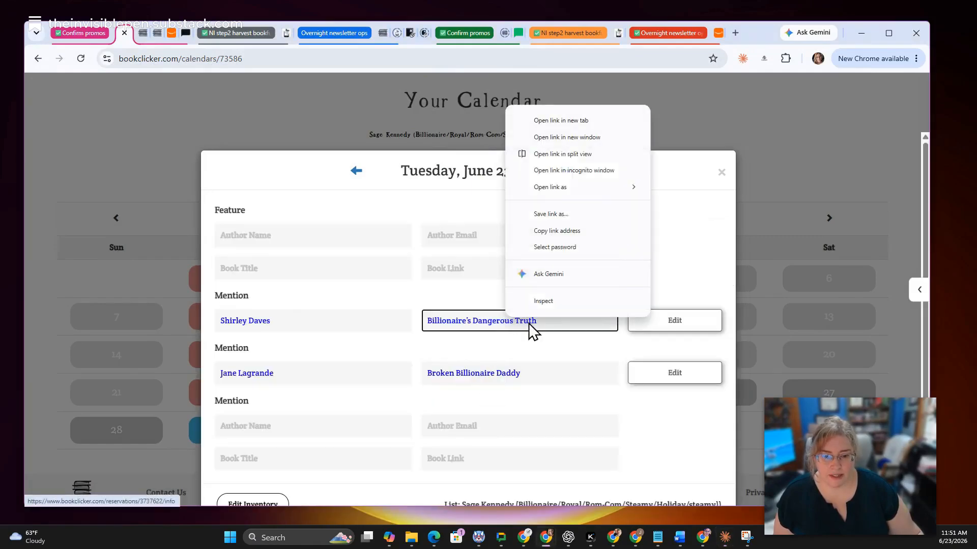
pyautogui.click(567, 137)
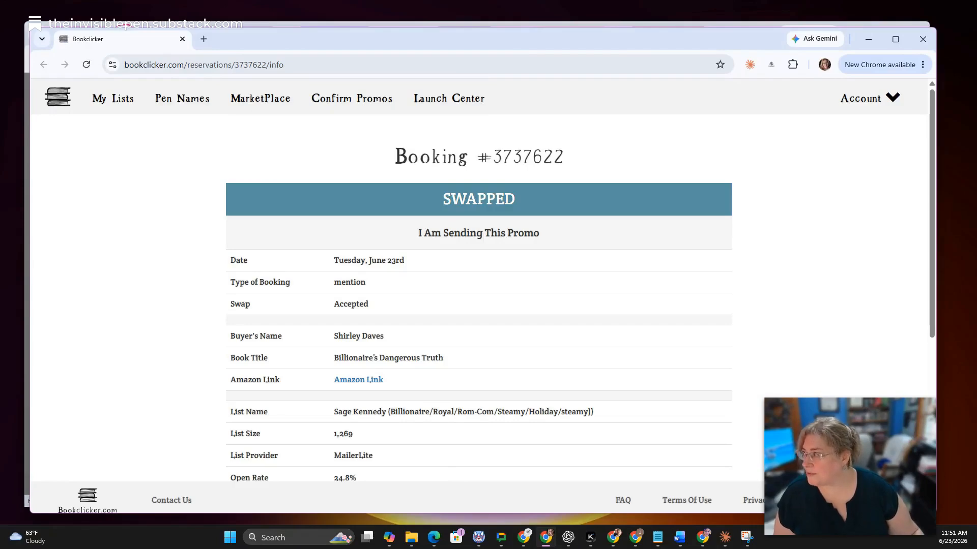
# Return to Claude, review its Purrfect Valentine reply, and quote its second flag about "Feature with Accidental Valentine" in a new message.
pyautogui.hotkey('alt', 'Tab')
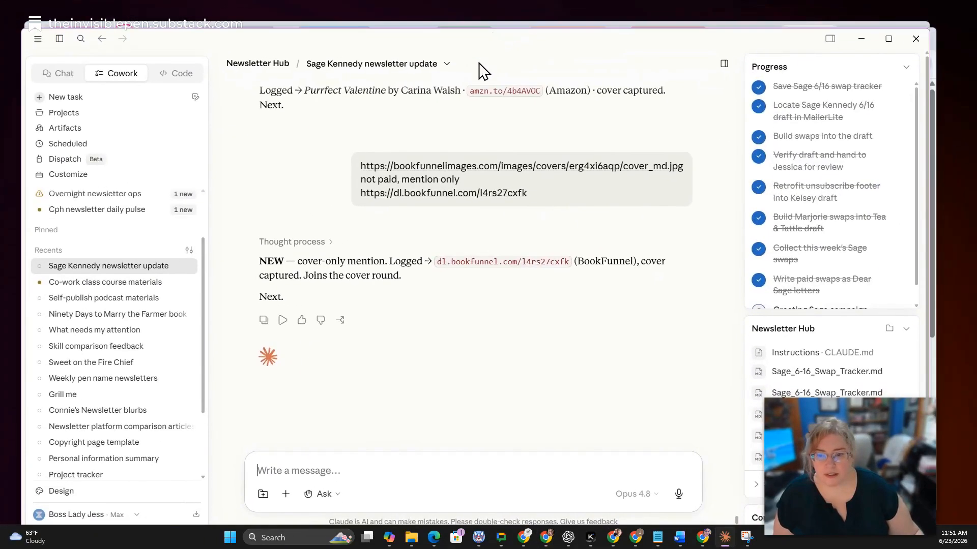
pyautogui.scroll(6, 560, 308)
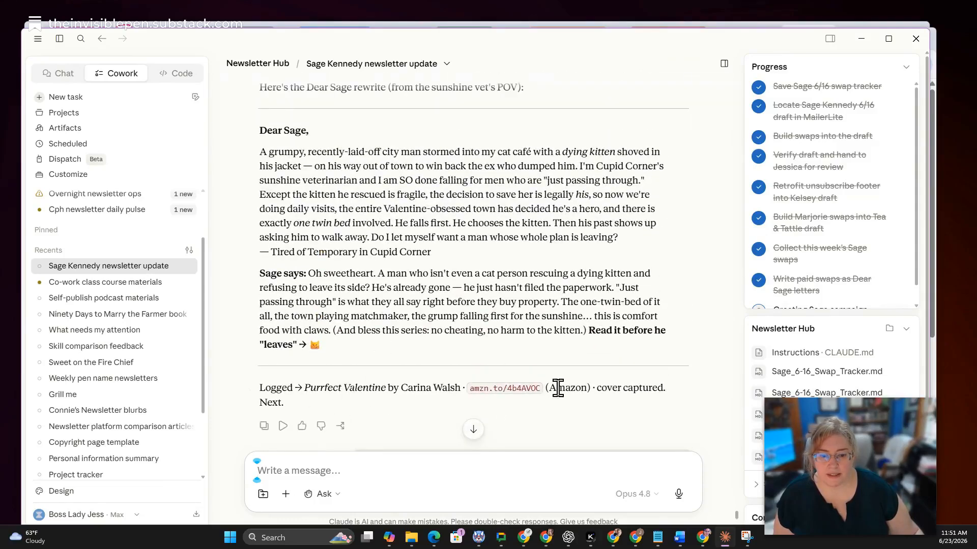
pyautogui.scroll(1, 642, 370)
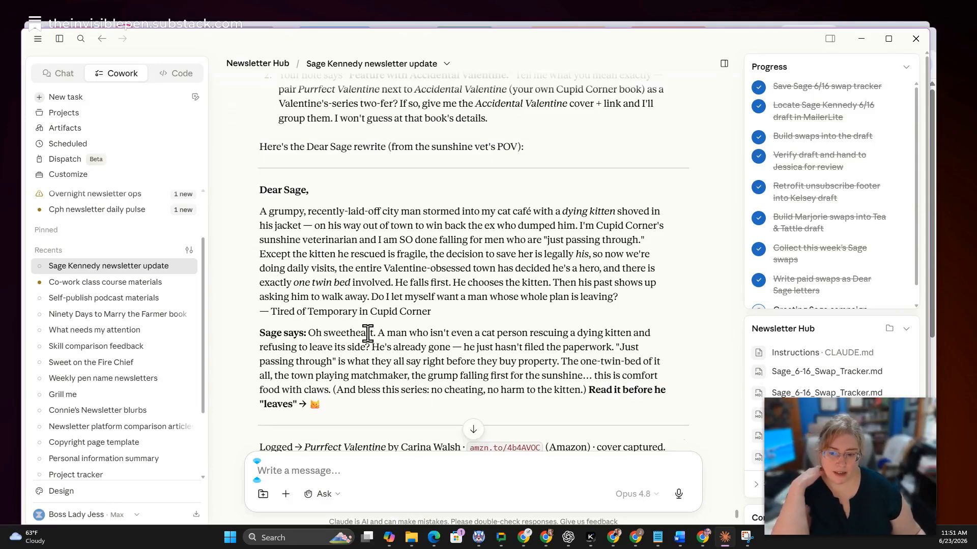
pyautogui.scroll(-4, 393, 327)
pyautogui.scroll(5, 394, 328)
pyautogui.scroll(2, 510, 354)
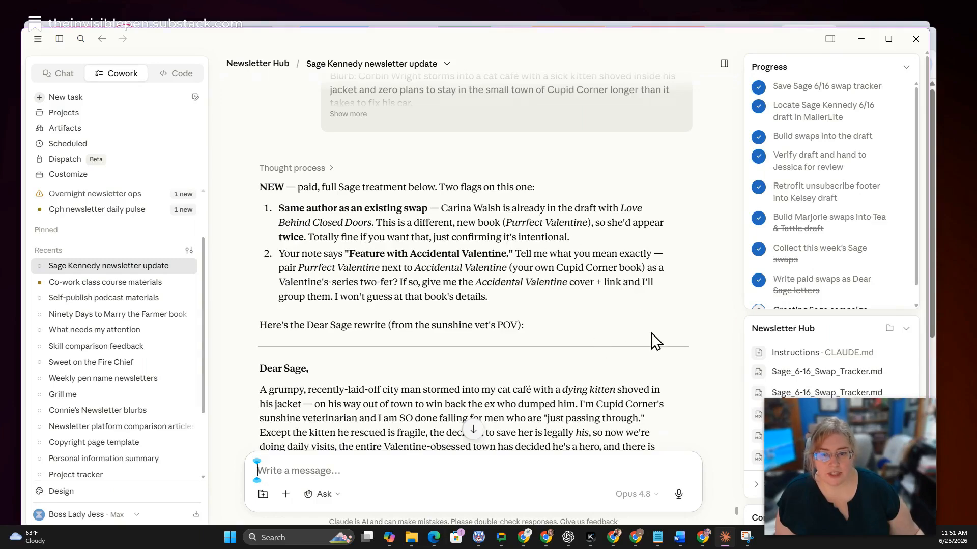
pyautogui.scroll(-1, 697, 316)
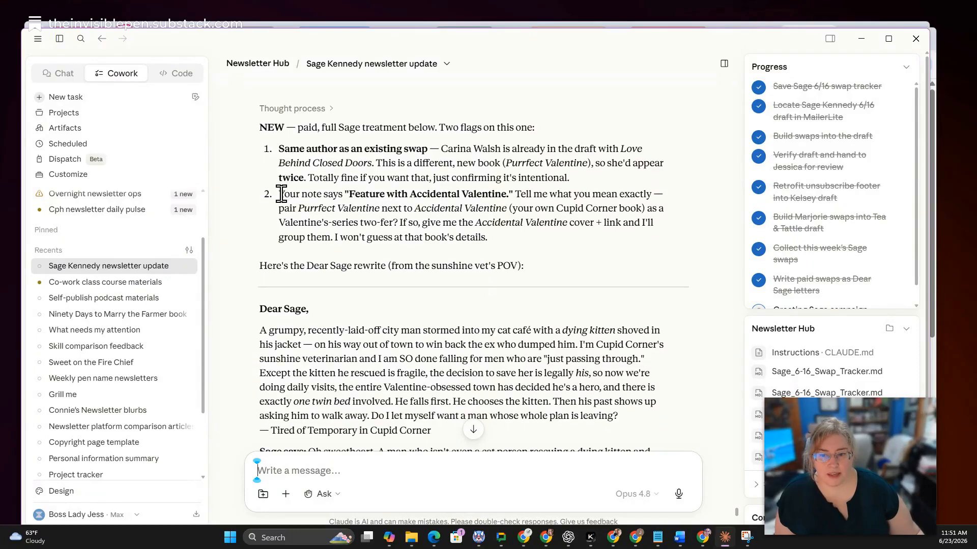
pyautogui.moveTo(279, 194); pyautogui.dragTo(541, 246)
pyautogui.hotkey('ctrl', 'c')
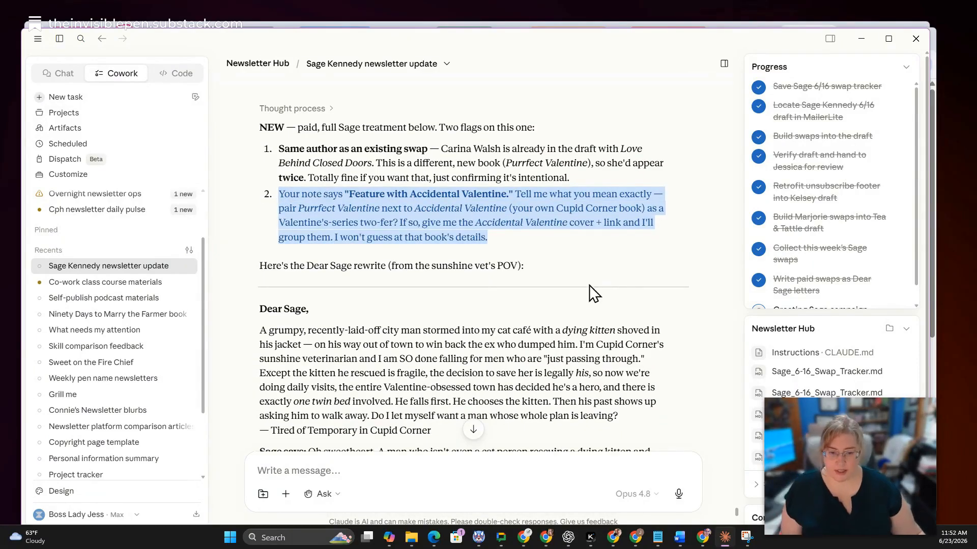
pyautogui.scroll(-6, 593, 290)
pyautogui.click(371, 469)
pyautogui.hotkey('ctrl', 'v')
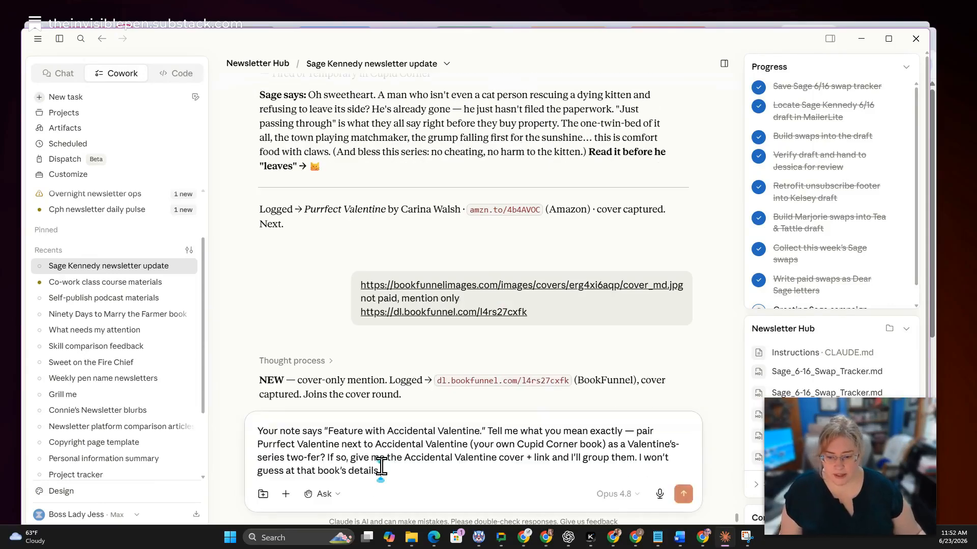
# Answer the quoted flag on a new line, agreeing with "Yes, let's feature with" and the Accidental Valentine title.
pyautogui.hotkey('shift', 'Return')
pyautogui.write('Yes, ')
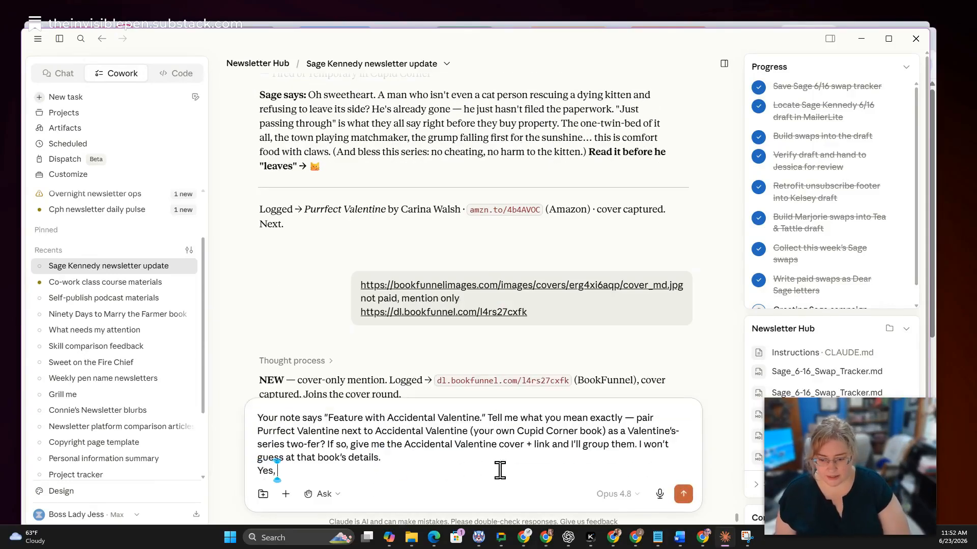
pyautogui.write("let's feature")
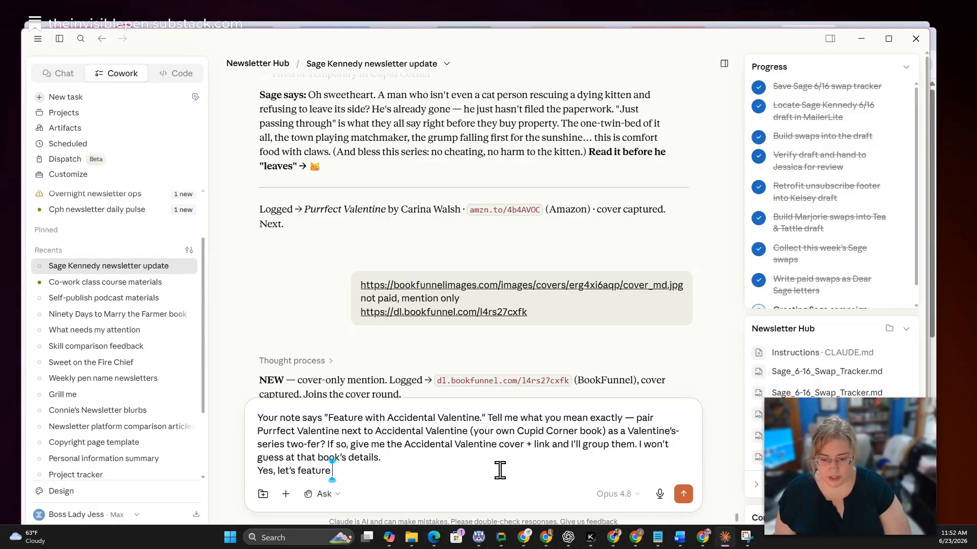
pyautogui.write(' with Accidental Valent')
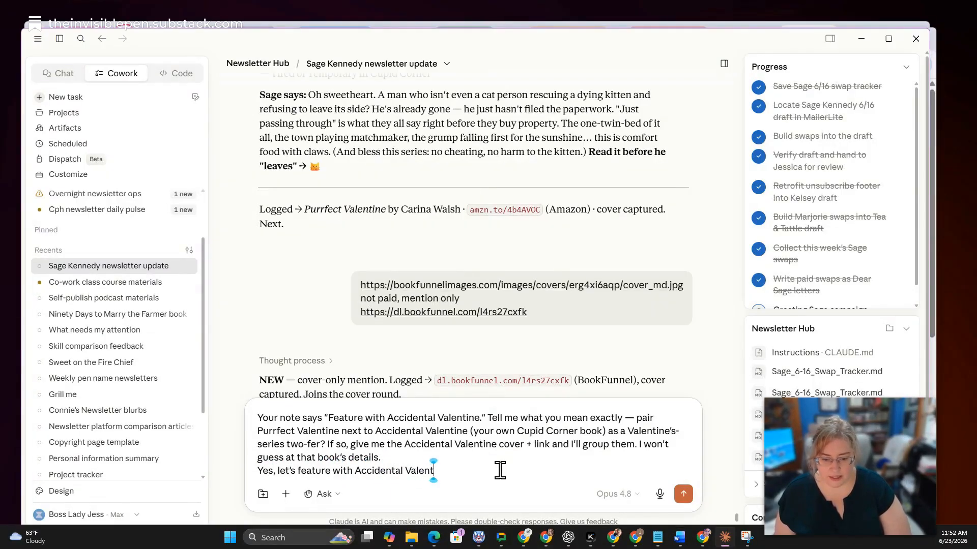
# Switch to the Accidental Valentine Amazon page and open its Cupid Corner Valentine's Romcom series page.
pyautogui.hotkey('alt', 'Tab')
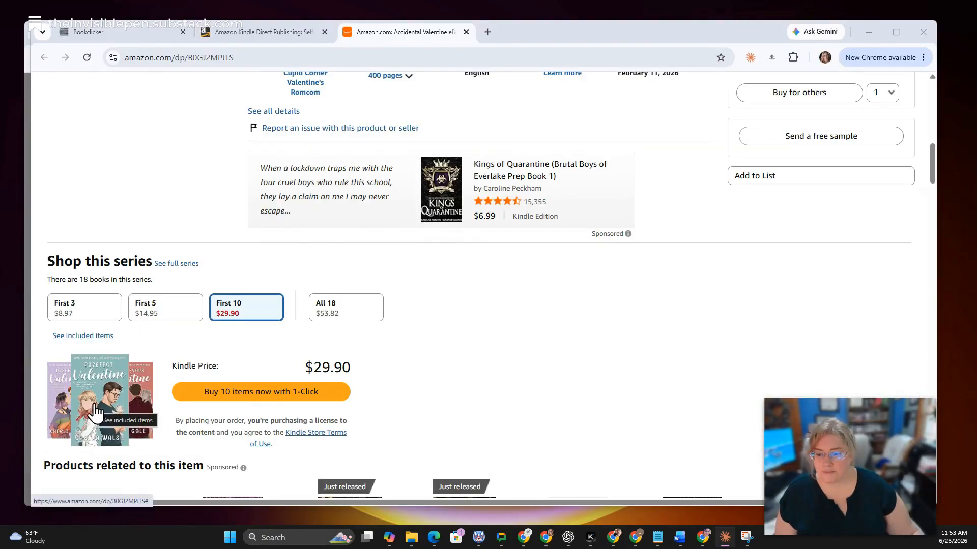
pyautogui.scroll(-2, 91, 331)
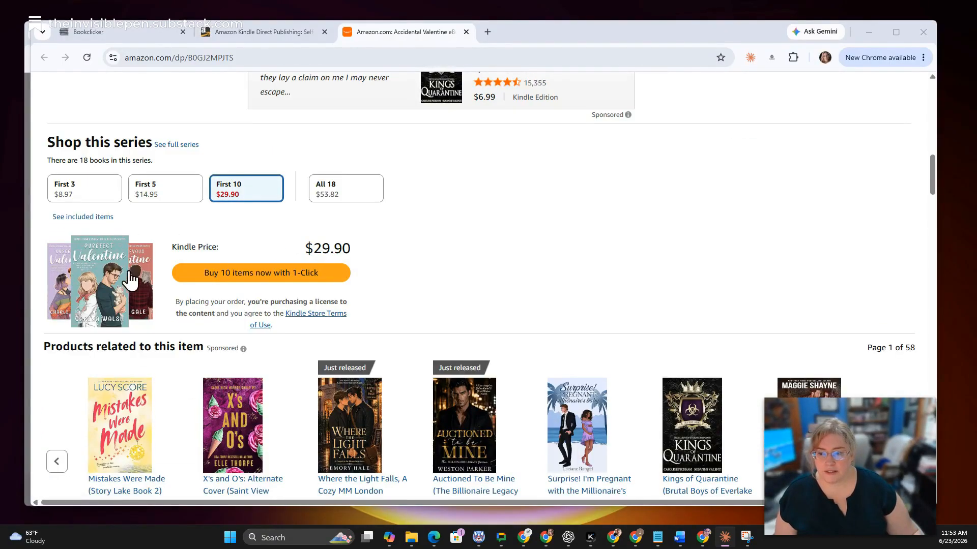
pyautogui.scroll(8, 100, 316)
pyautogui.scroll(1, 161, 304)
pyautogui.click(300, 449)
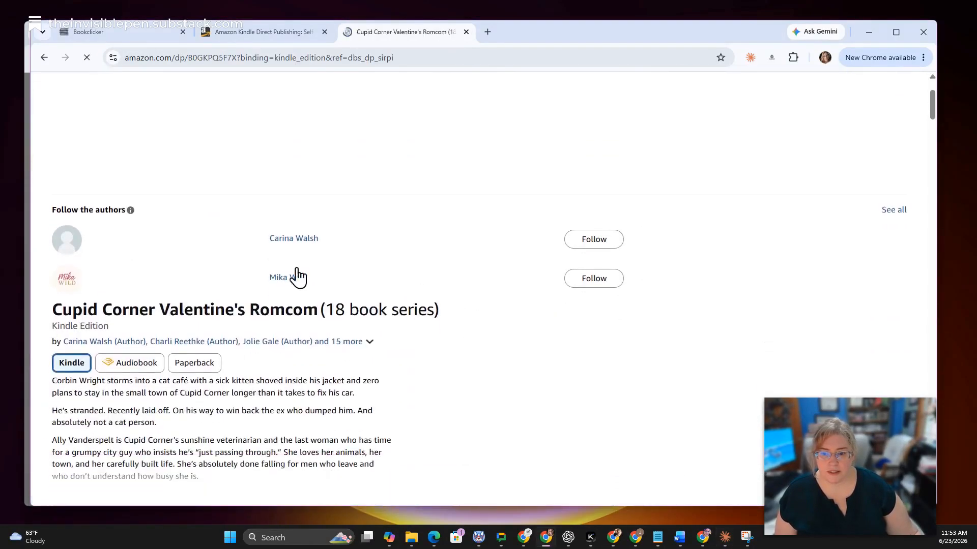
# Look through the covers and titles of the books in the Cupid Corner Valentine's Romcom series.
pyautogui.scroll(-6, 523, 337)
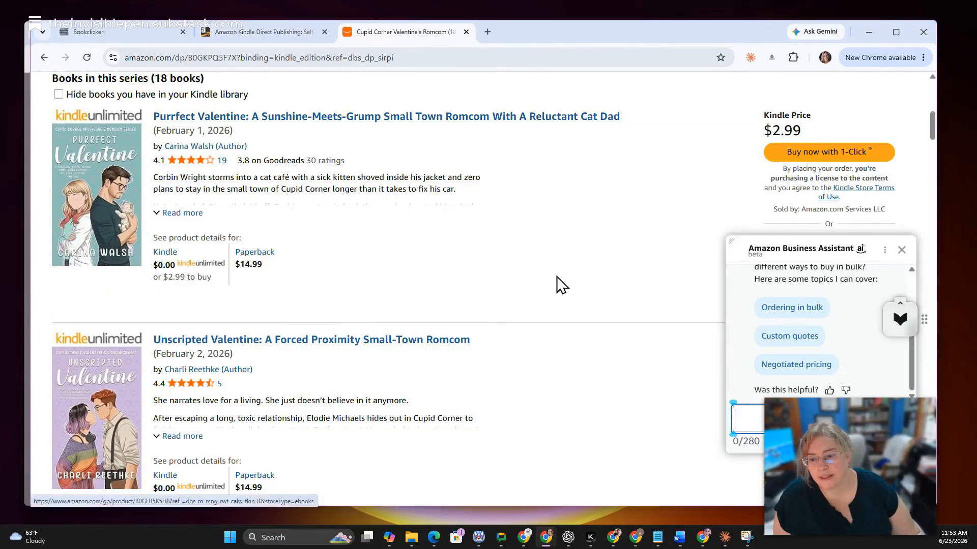
pyautogui.scroll(-3, 559, 278)
pyautogui.scroll(5, 563, 285)
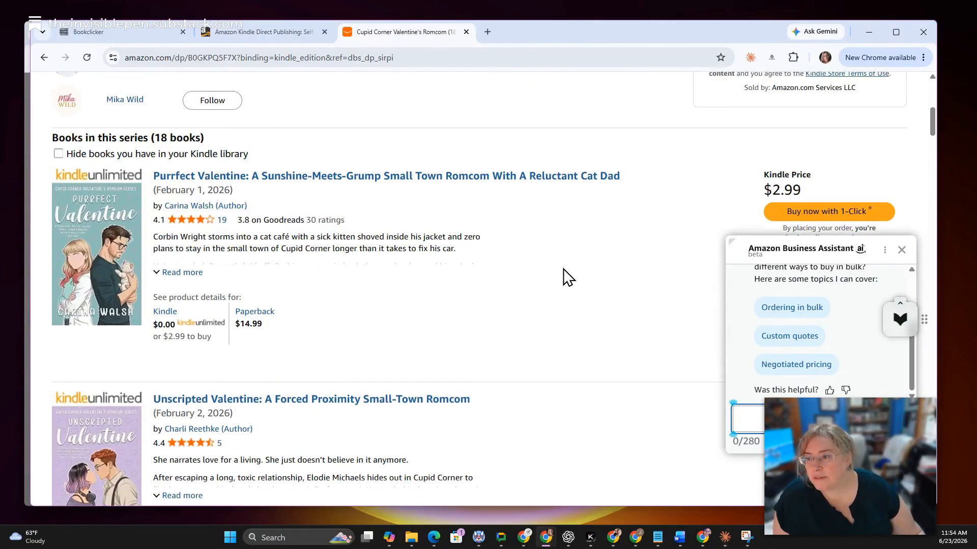
pyautogui.scroll(-4, 565, 277)
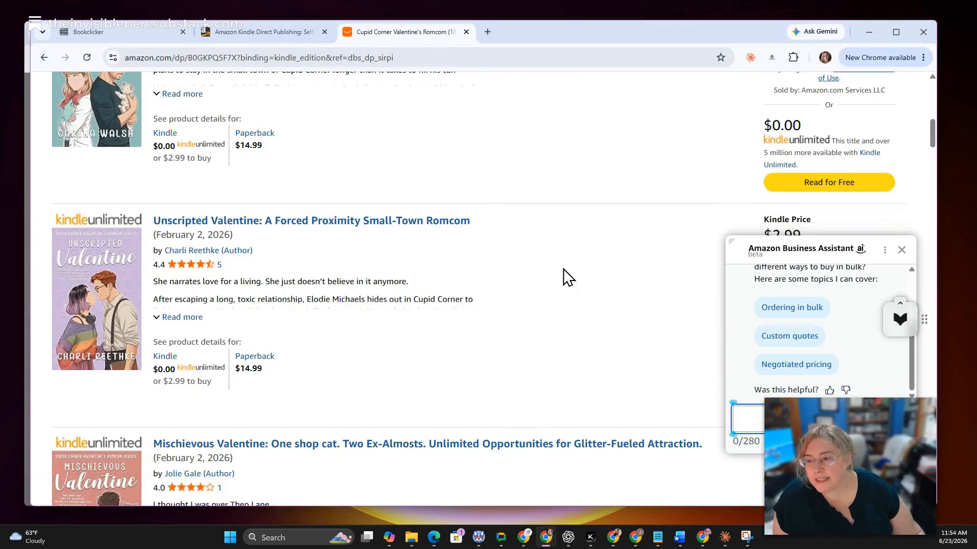
pyautogui.scroll(-1, 566, 277)
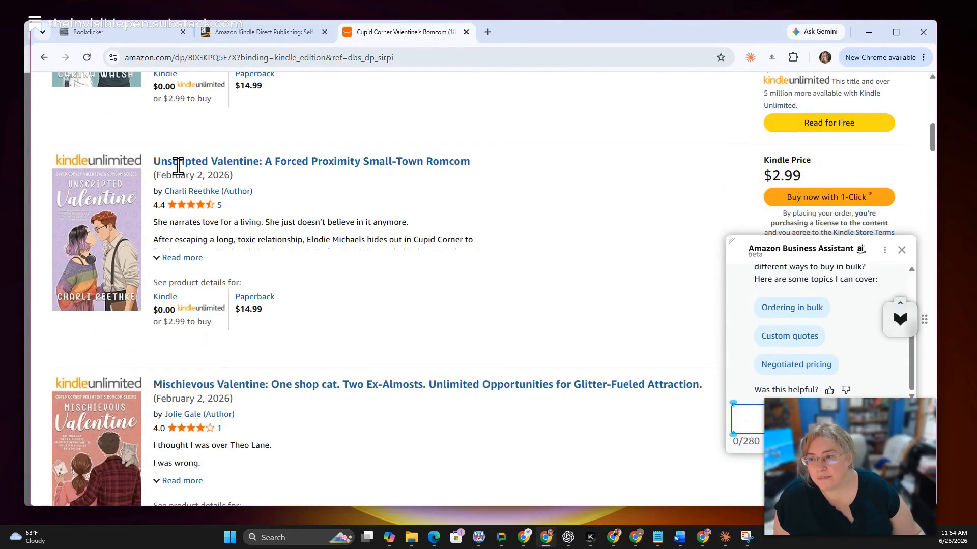
pyautogui.scroll(4, 102, 214)
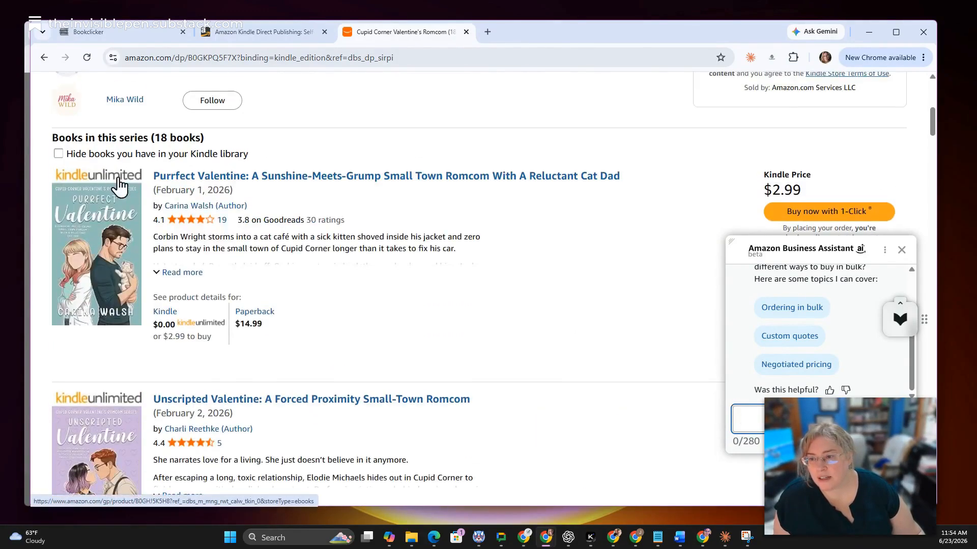
pyautogui.scroll(-5, 305, 293)
pyautogui.scroll(-2, 341, 290)
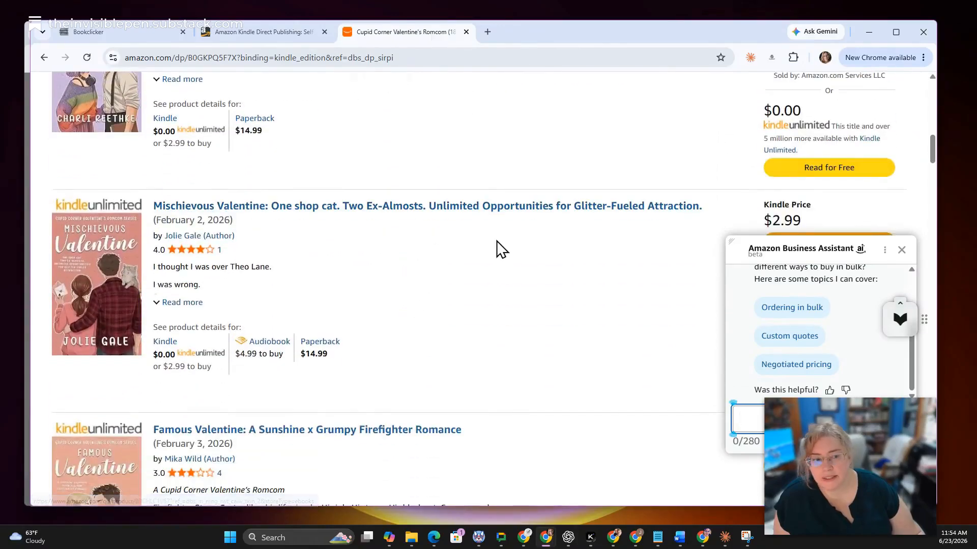
pyautogui.scroll(-3, 96, 319)
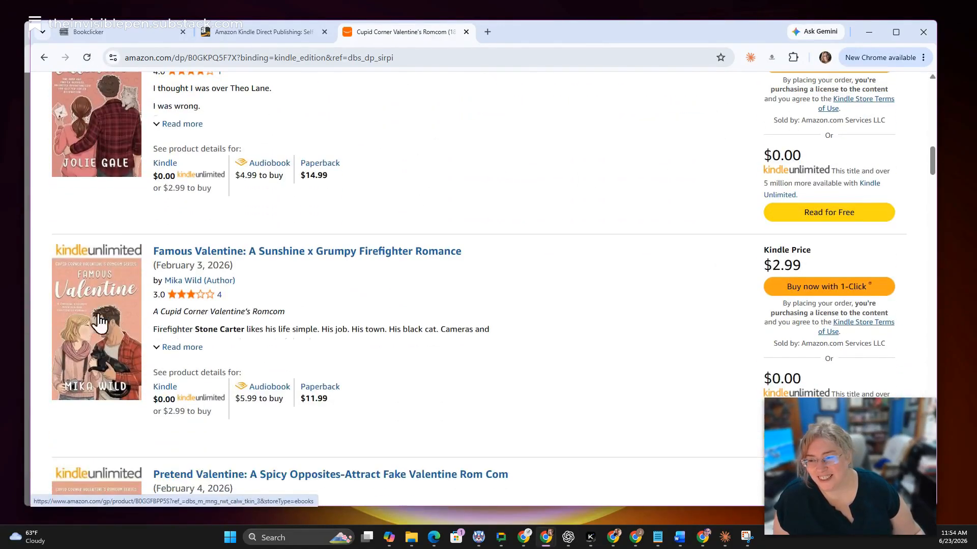
pyautogui.scroll(-2, 117, 381)
pyautogui.scroll(-5, 117, 380)
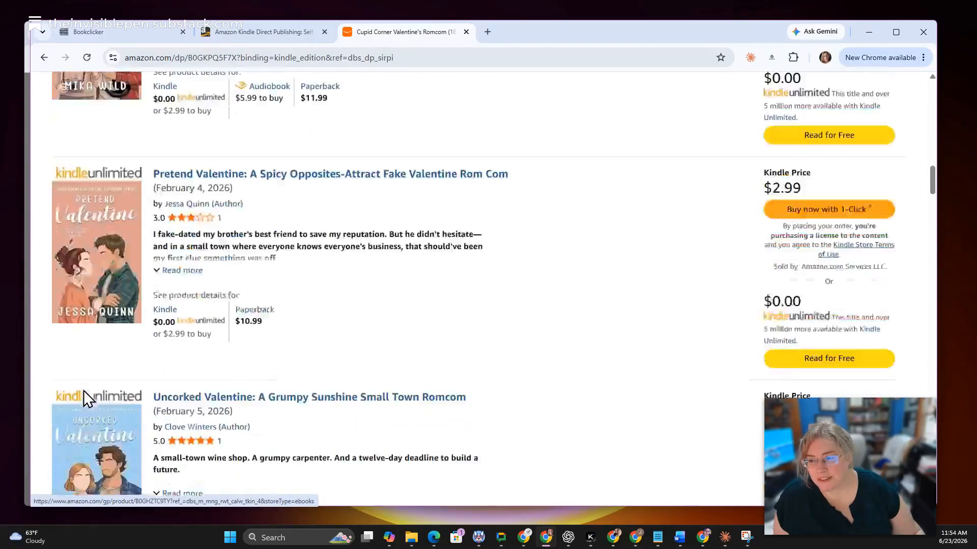
pyautogui.scroll(-5, 92, 387)
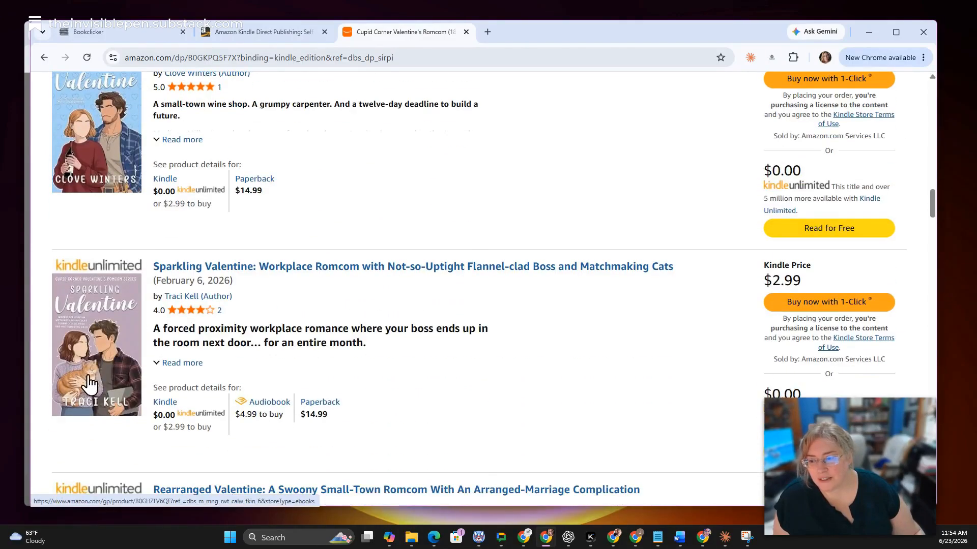
pyautogui.scroll(-4, 88, 387)
pyautogui.scroll(-12, 545, 405)
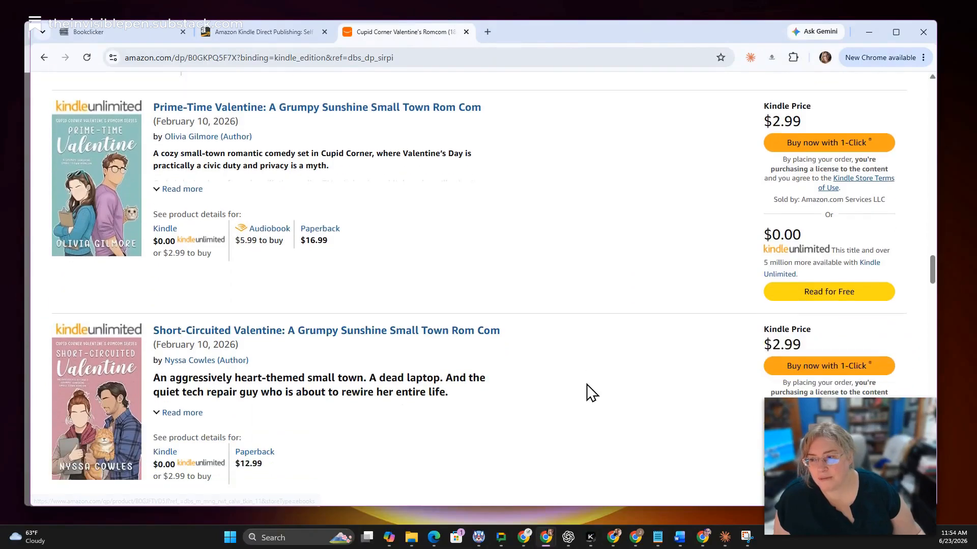
# Find Accidental Valentine in the series list, return to its Amazon book page, and select the whole blurb.
pyautogui.scroll(-4, 617, 385)
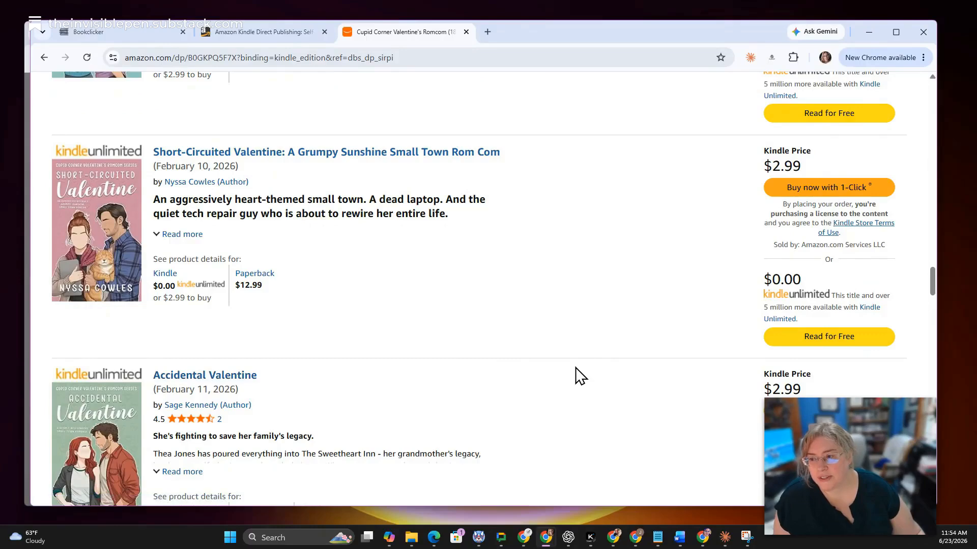
pyautogui.scroll(-3, 573, 374)
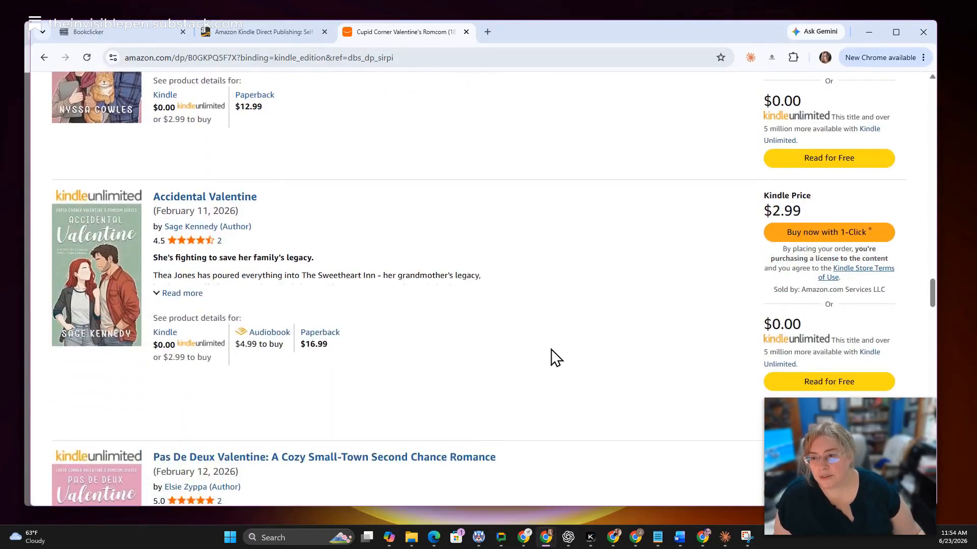
pyautogui.click(290, 240)
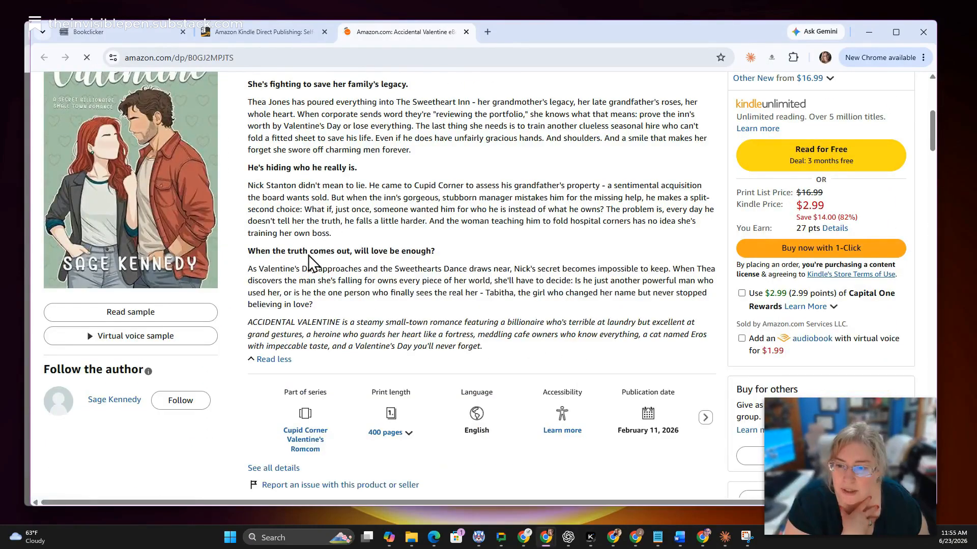
pyautogui.scroll(1, 310, 252)
pyautogui.scroll(2, 285, 232)
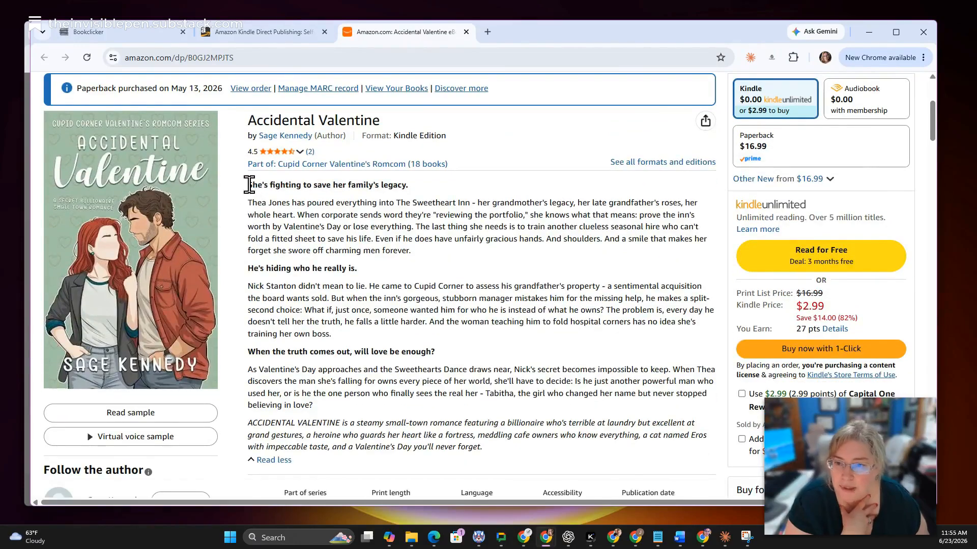
pyautogui.moveTo(250, 185); pyautogui.dragTo(483, 447)
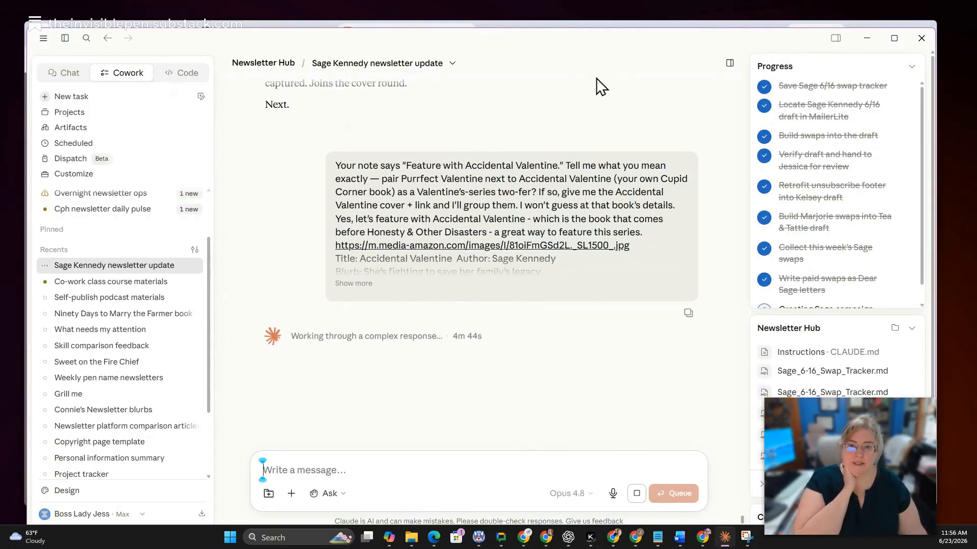
# Close the Accidental Valentine page in the browser and look over the Billionaire's Dangerous Truth Amazon page.
pyautogui.moveTo(664, 38); pyautogui.dragTo(1, 71)
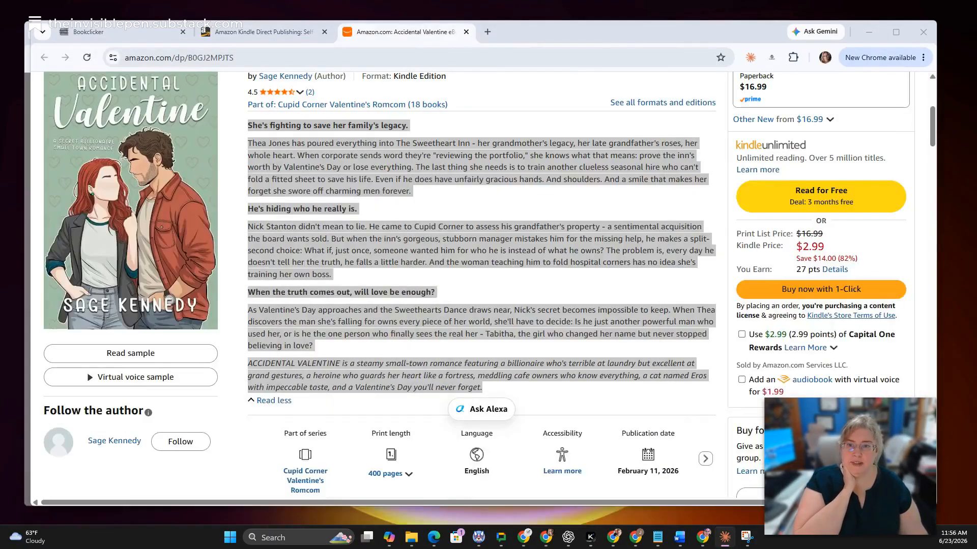
pyautogui.click(464, 34)
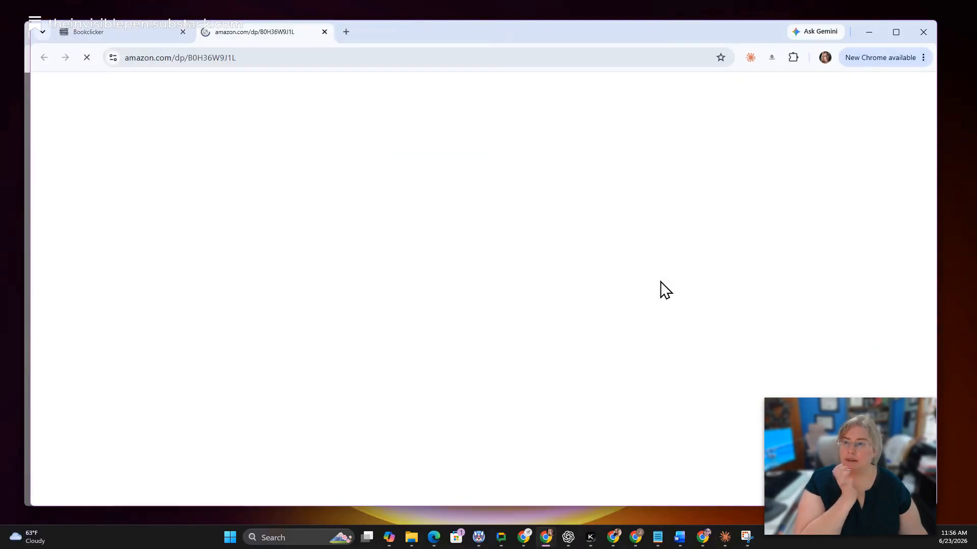
pyautogui.scroll(-2, 648, 238)
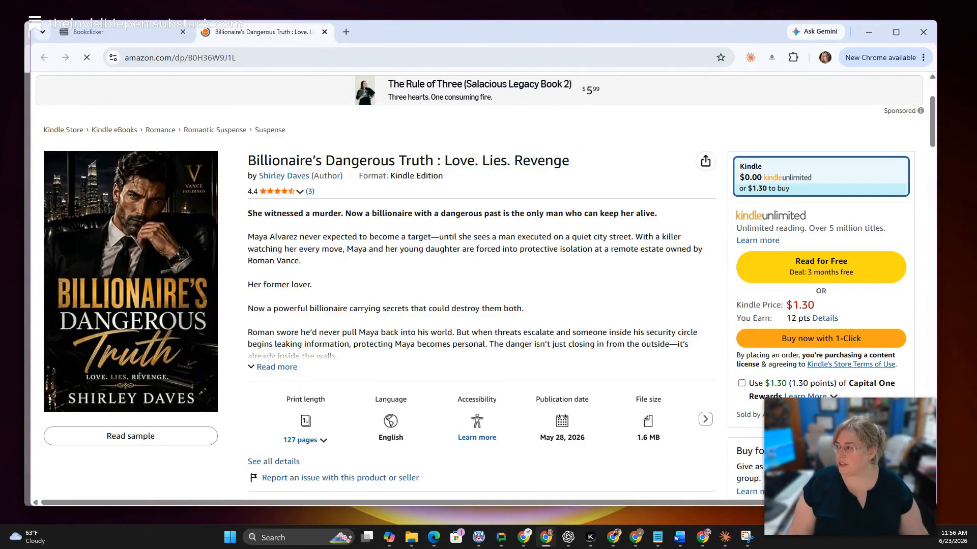
pyautogui.scroll(-1, 479, 295)
# Switch to Claude and read its Accidental Valentine letter and its note on the Billionaire's Dangerous Truth swap.
pyautogui.moveTo(0, 153); pyautogui.dragTo(653, 62)
pyautogui.scroll(-1, 619, 370)
pyautogui.scroll(-1, 619, 370)
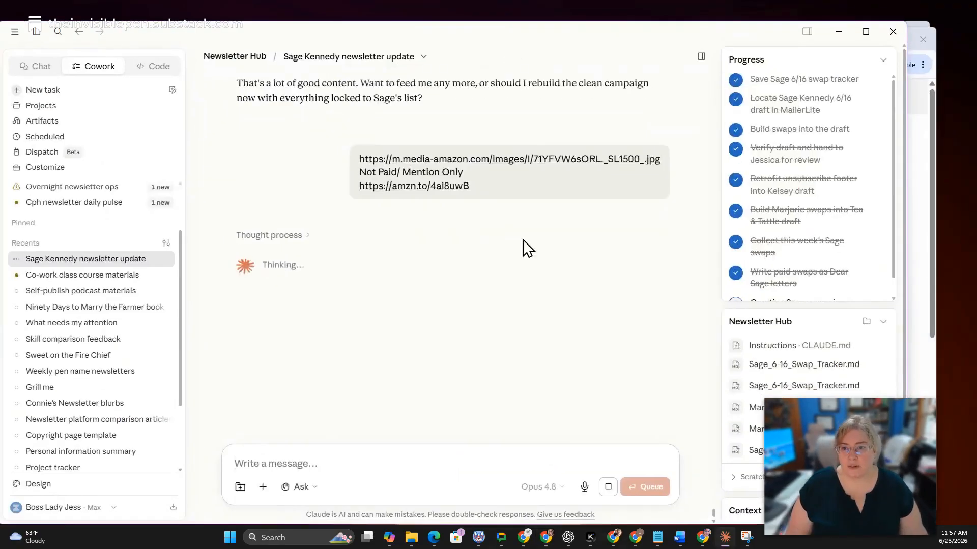
pyautogui.scroll(6, 523, 240)
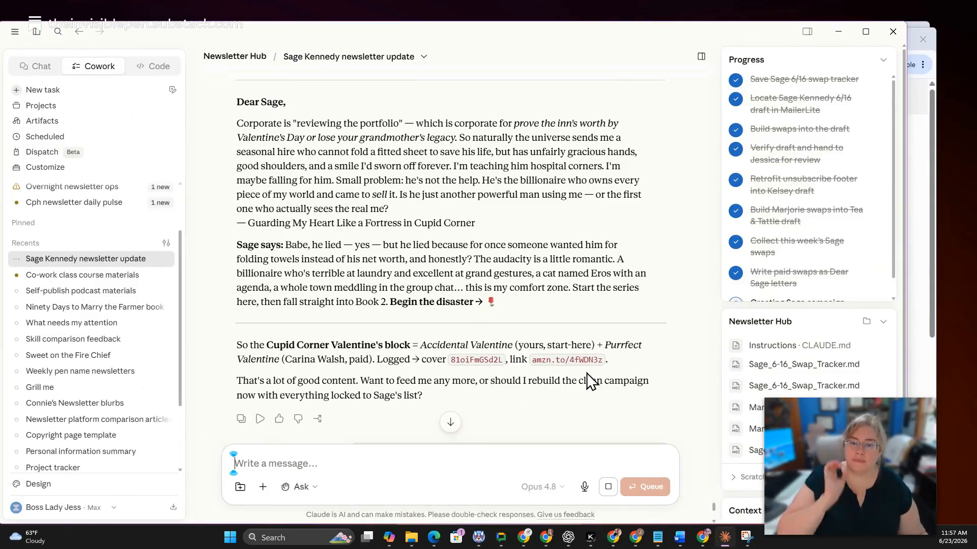
pyautogui.scroll(5, 671, 376)
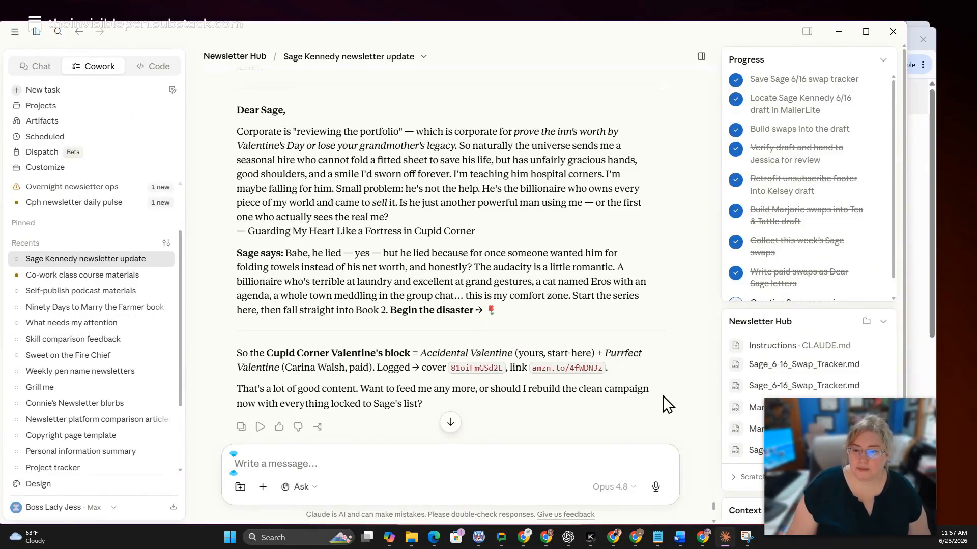
pyautogui.scroll(-2, 665, 391)
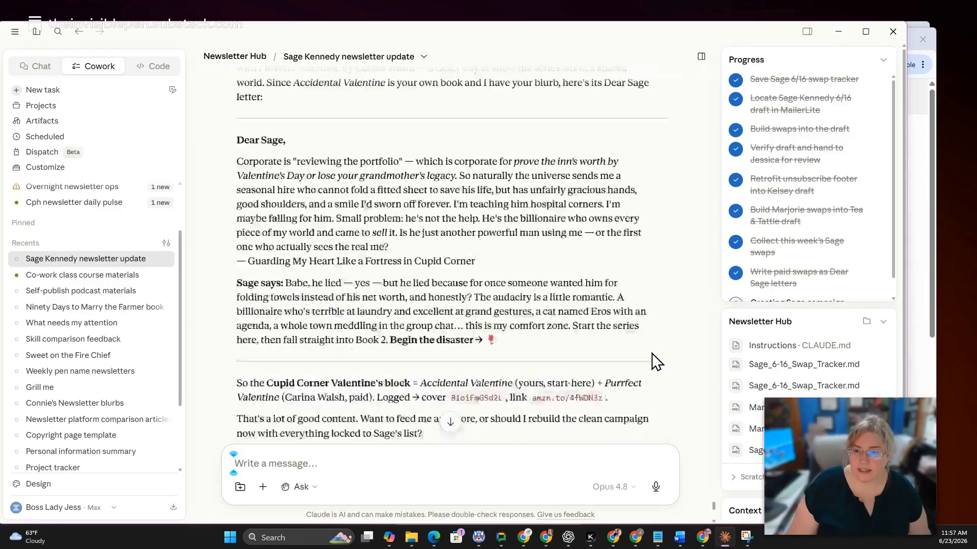
pyautogui.scroll(1, 585, 341)
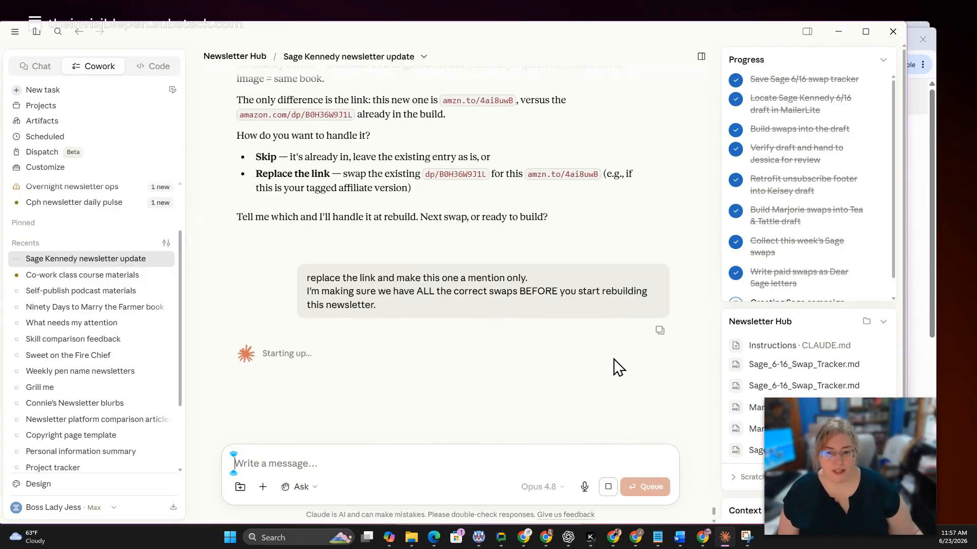
pyautogui.scroll(1, 589, 375)
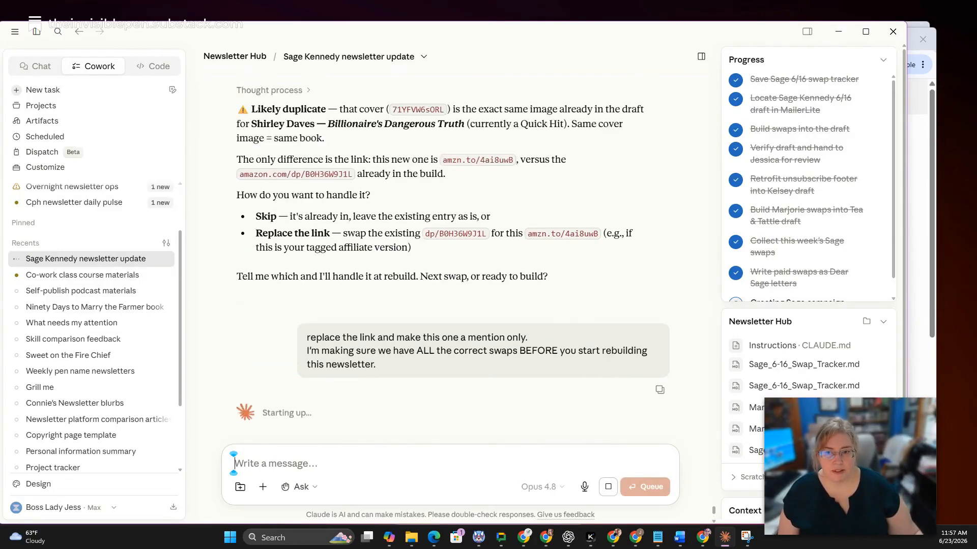
# Switch to the MailerLite newsletter preview and examine how the Billionaire's Dangerous Truth swap is presented.
pyautogui.click(546, 537)
pyautogui.scroll(2, 660, 331)
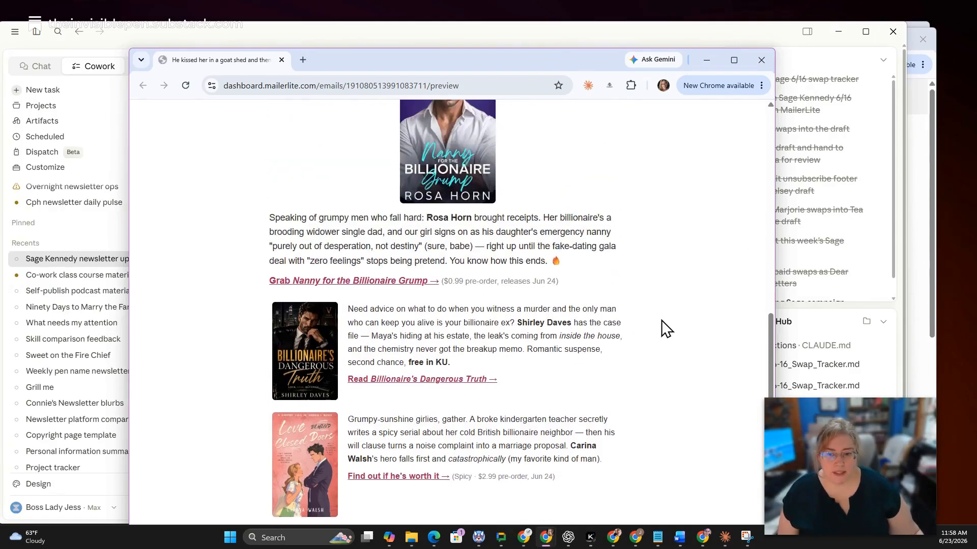
pyautogui.scroll(-3, 671, 351)
pyautogui.scroll(-1, 657, 356)
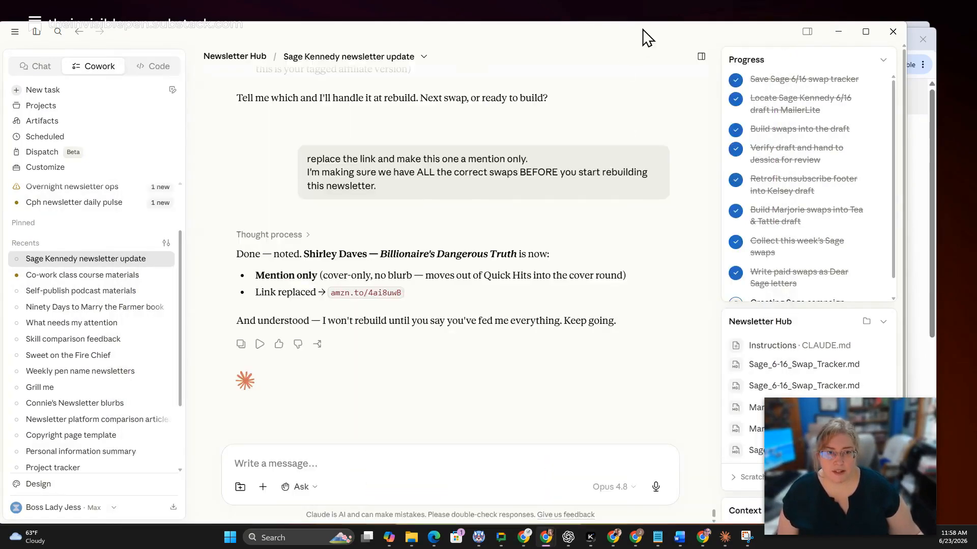
# Switch to the BookClicker booking for Broken Billionaire Daddy and open its Other Link.
pyautogui.moveTo(641, 28); pyautogui.dragTo(0, 54)
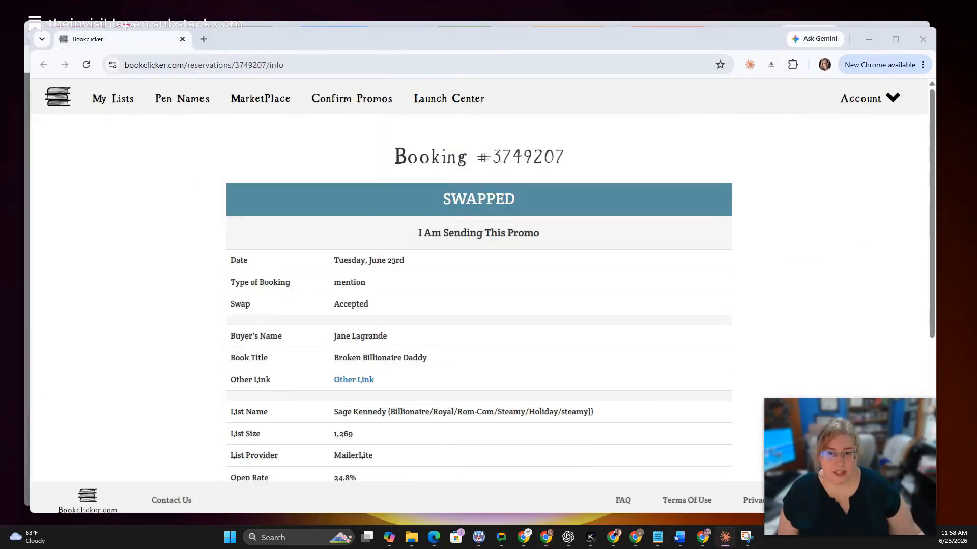
pyautogui.rightClick(359, 379)
pyautogui.click(409, 318)
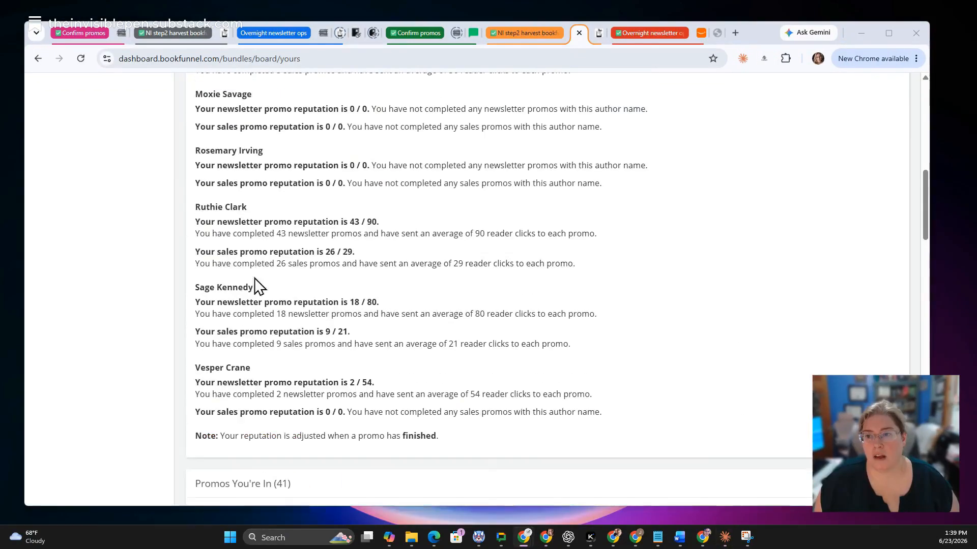
# From BookFunnel's Your Promos page, bring up the MailerLite preview, review its Second Opinions and Grab-a-Freebie Round sections, and minimize it.
pyautogui.hotkey('ctrl', '-')
pyautogui.click(120, 132)
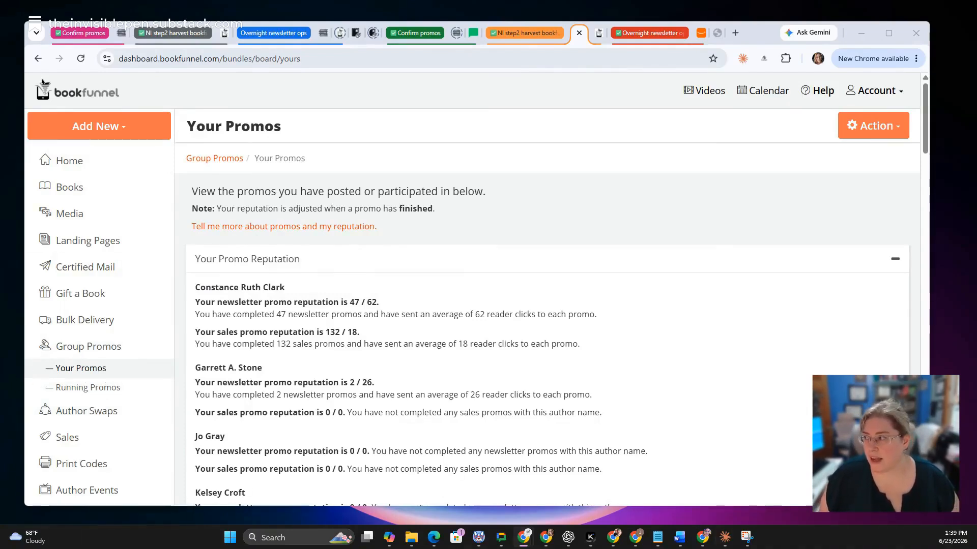
pyautogui.moveTo(115, 106); pyautogui.dragTo(496, 43)
pyautogui.scroll(-7, 379, 367)
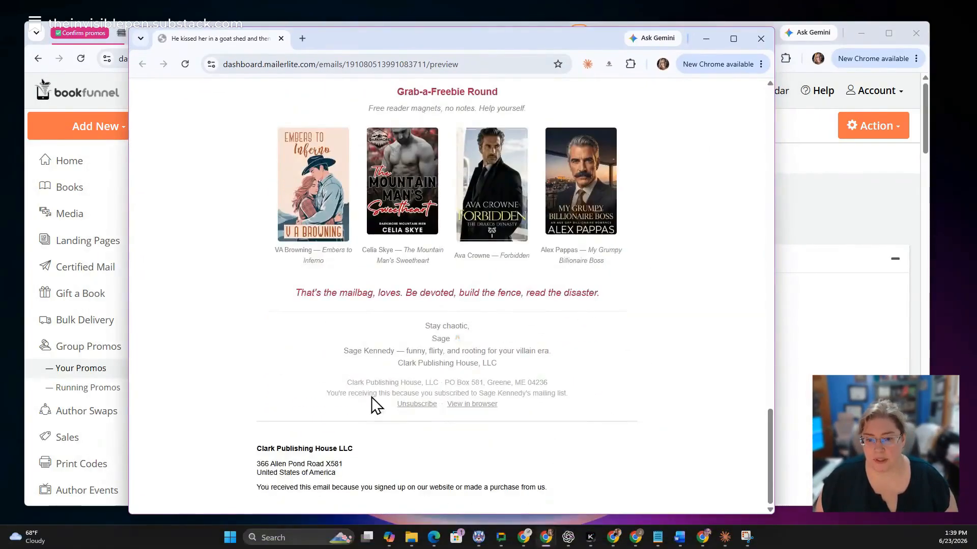
pyautogui.scroll(15, 585, 389)
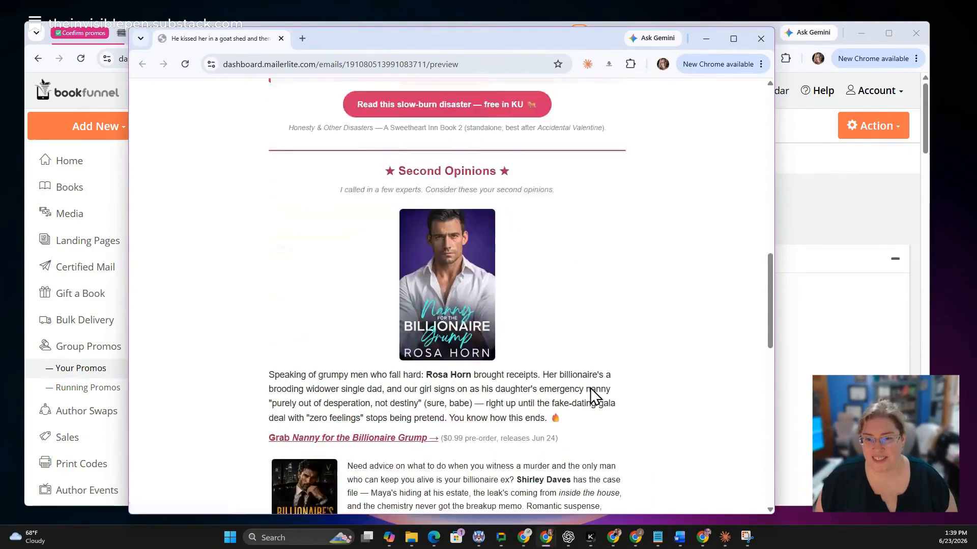
pyautogui.scroll(-10, 589, 381)
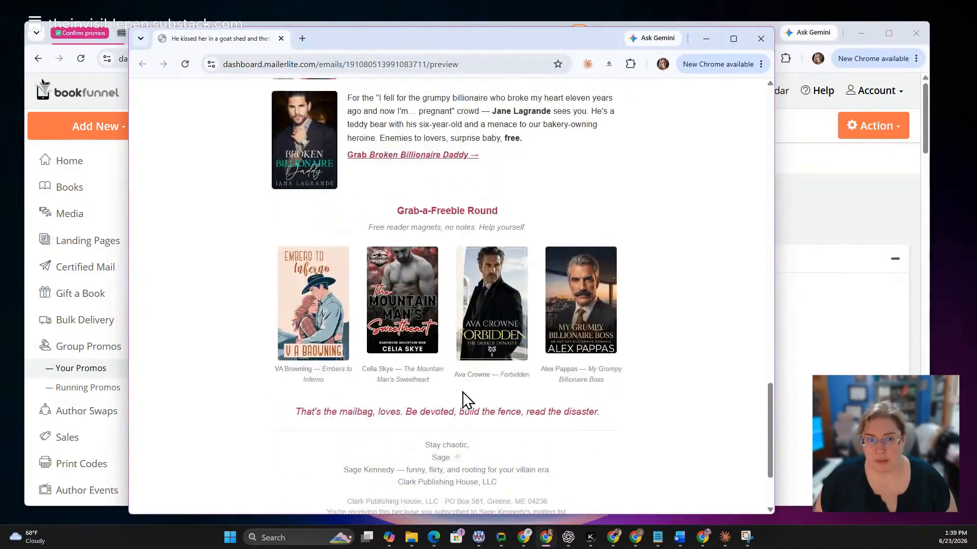
pyautogui.click(705, 39)
pyautogui.scroll(-1, 535, 354)
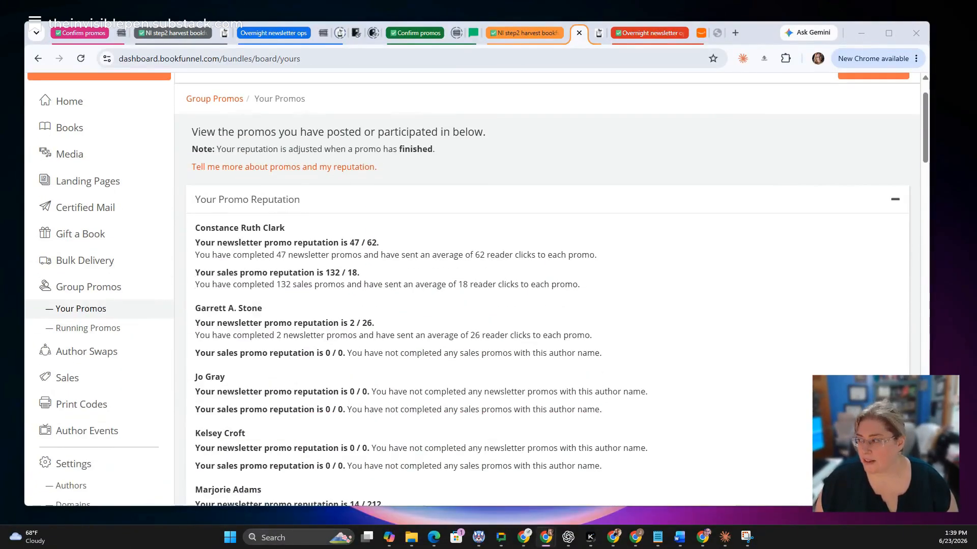
# Switch to Claude and read the Group Promos request and the final newsletter structure proposed for the rebuild.
pyautogui.moveTo(0, 351); pyautogui.dragTo(713, 48)
pyautogui.scroll(6, 587, 281)
pyautogui.scroll(1, 587, 282)
pyautogui.scroll(6, 462, 285)
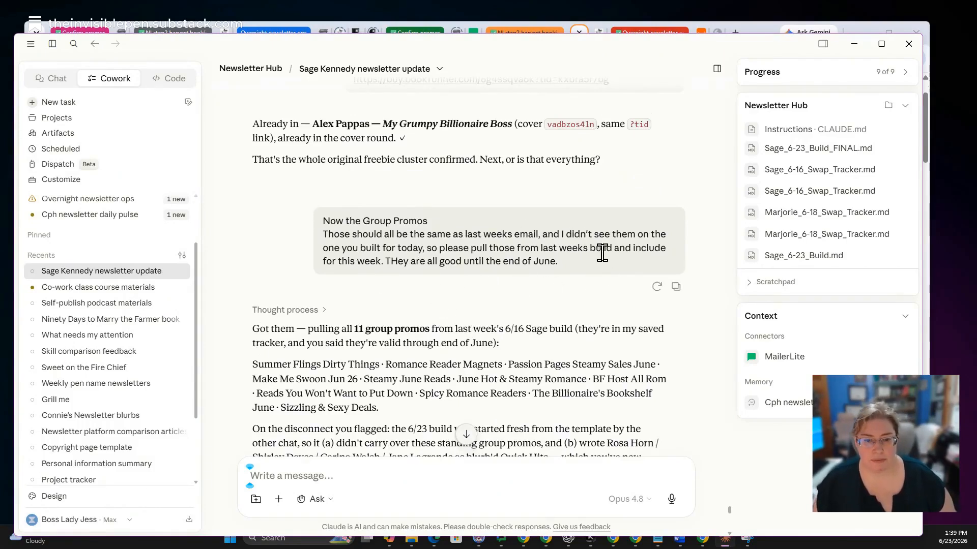
pyautogui.scroll(-3, 544, 267)
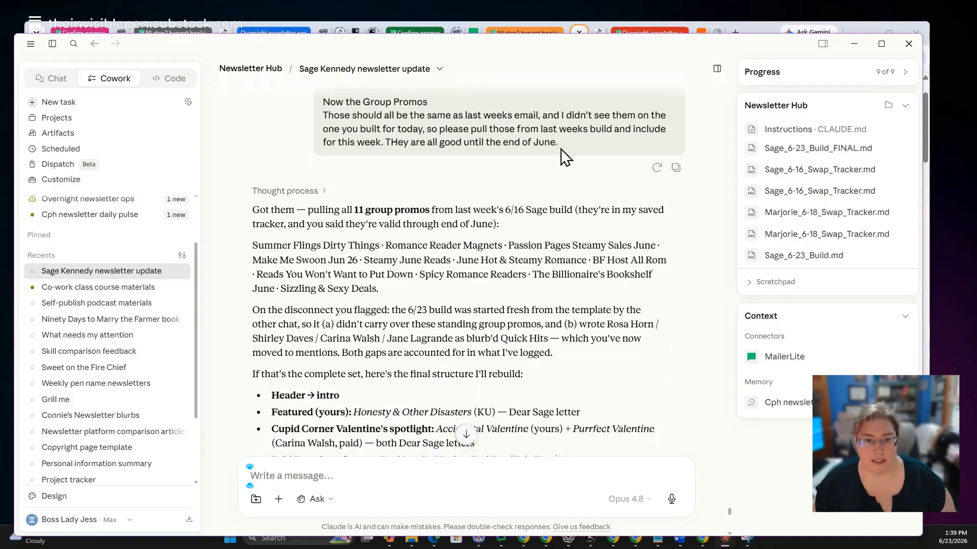
pyautogui.scroll(-2, 565, 153)
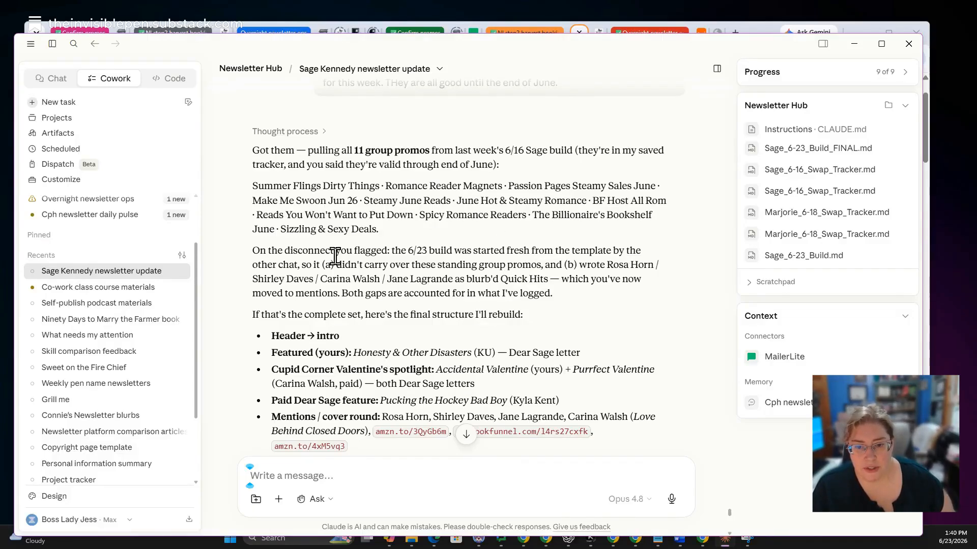
pyautogui.scroll(-1, 484, 351)
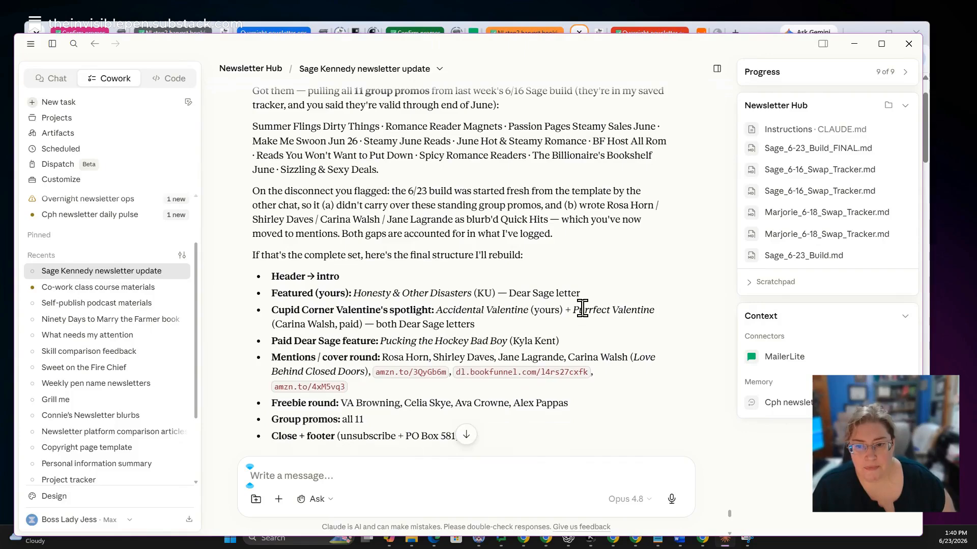
pyautogui.scroll(-2, 376, 182)
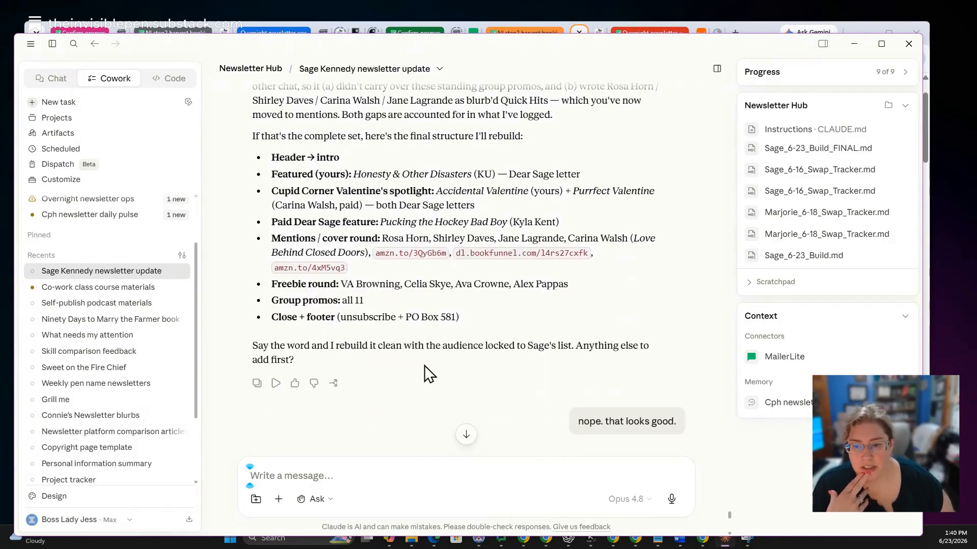
# Read Claude's DRAFT v2 rebuild summary, open its MailerLite preview link, and reposition the preview window to view the newsletter.
pyautogui.scroll(-4, 443, 388)
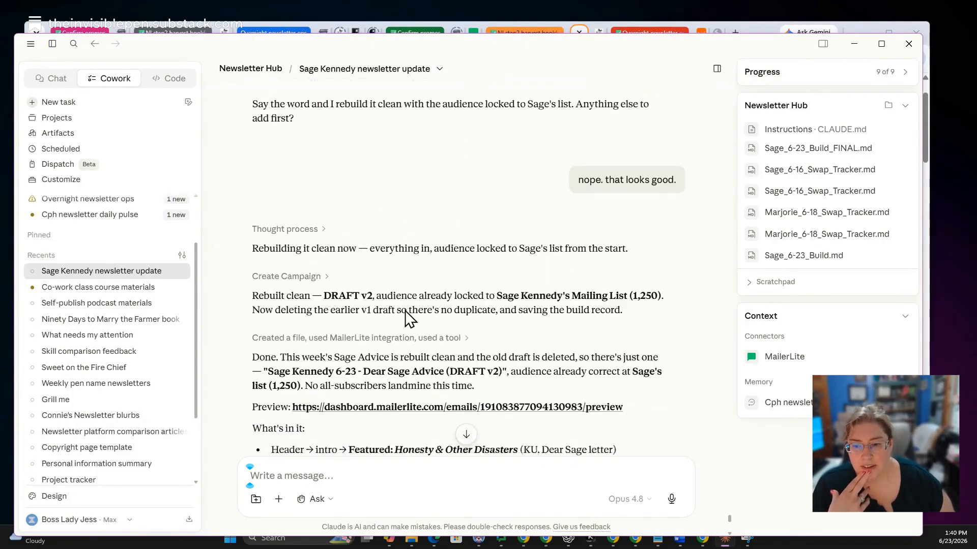
pyautogui.scroll(-1, 407, 319)
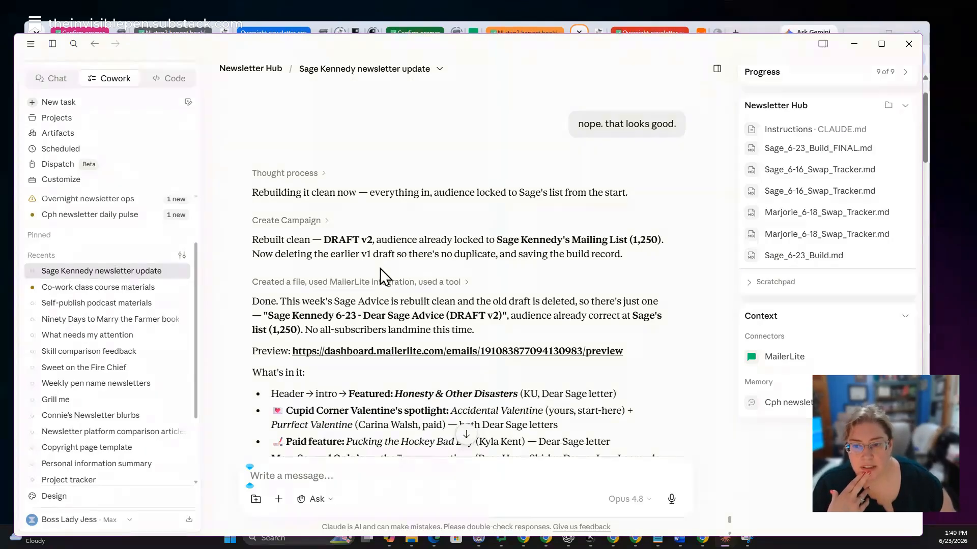
pyautogui.scroll(-2, 380, 271)
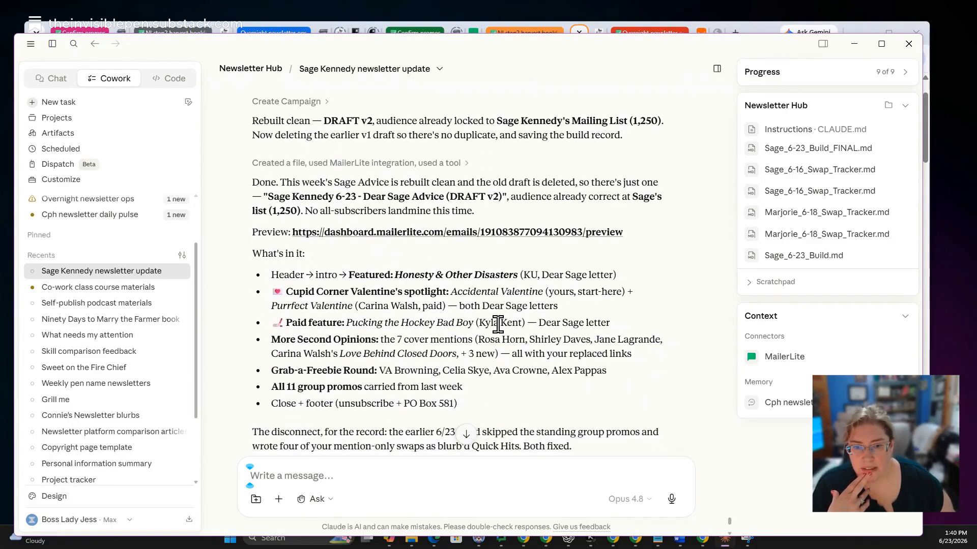
pyautogui.click(417, 233)
pyautogui.click(565, 339)
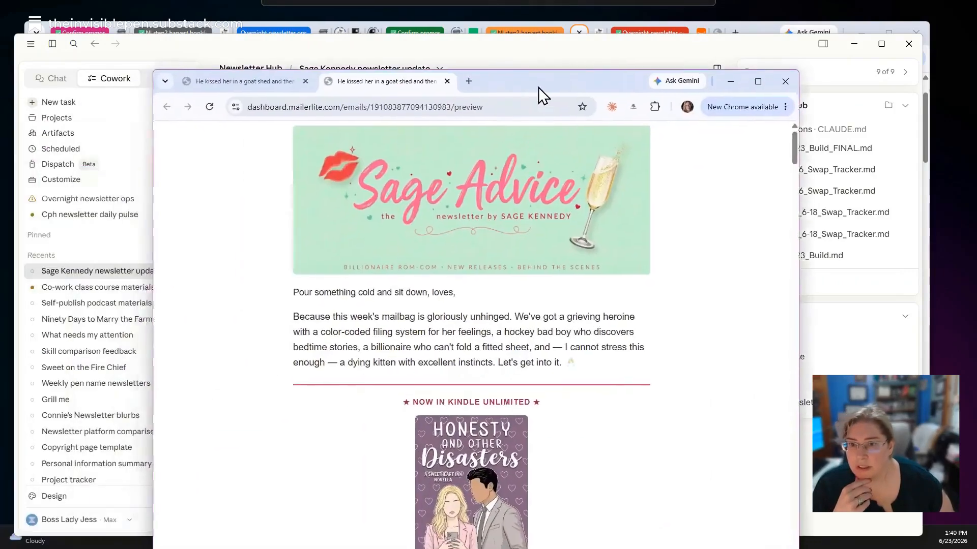
pyautogui.moveTo(538, 87); pyautogui.dragTo(524, 45)
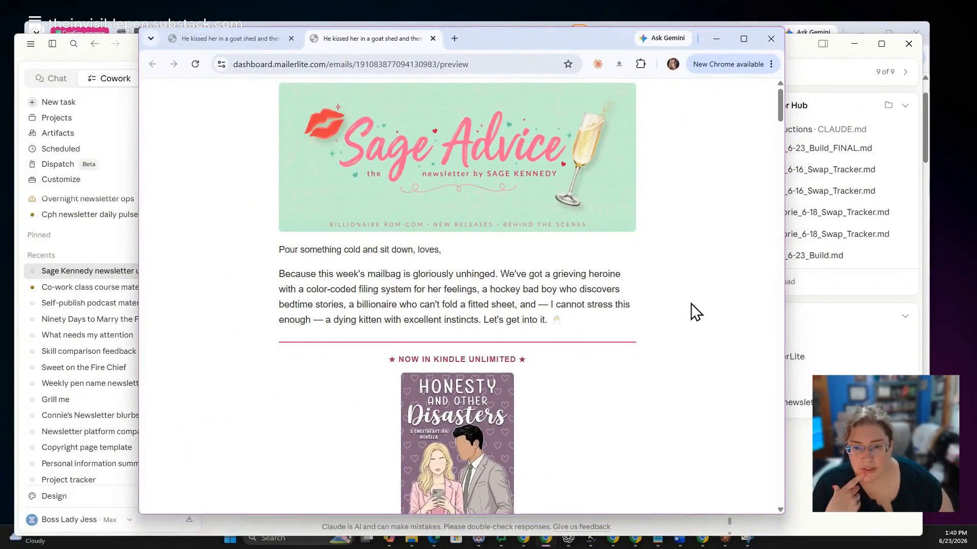
# Review the preview's Honesty & Other Disasters feature, Cupid Corner Valentine's spotlight, and One More for the Mailbag section.
pyautogui.scroll(-7, 639, 341)
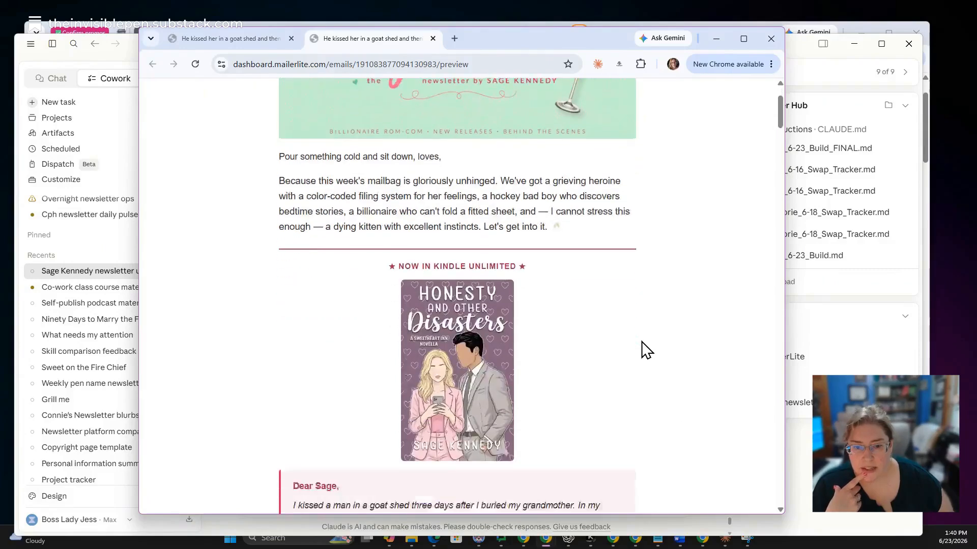
pyautogui.scroll(-7, 693, 349)
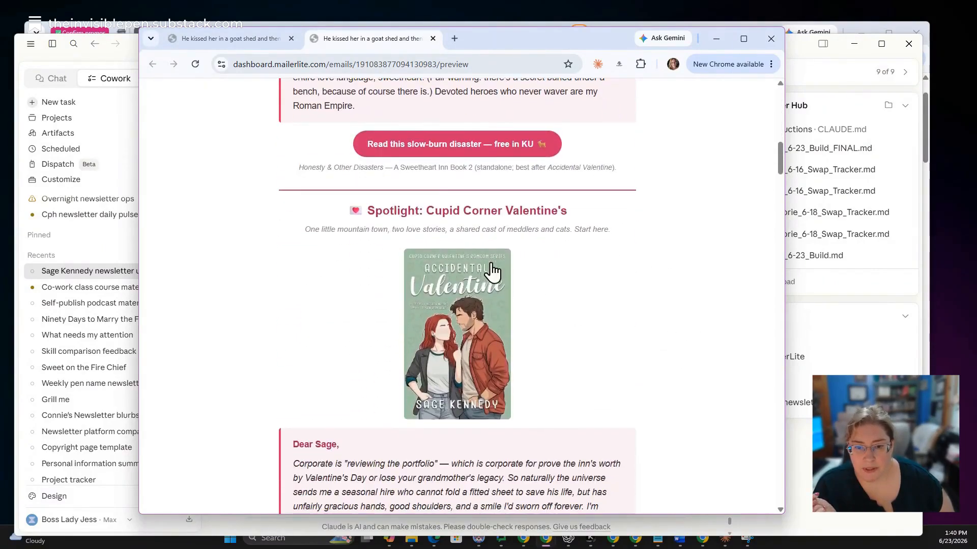
pyautogui.scroll(-2, 594, 365)
pyautogui.scroll(5, 620, 380)
pyautogui.scroll(-6, 632, 379)
pyautogui.scroll(-6, 651, 407)
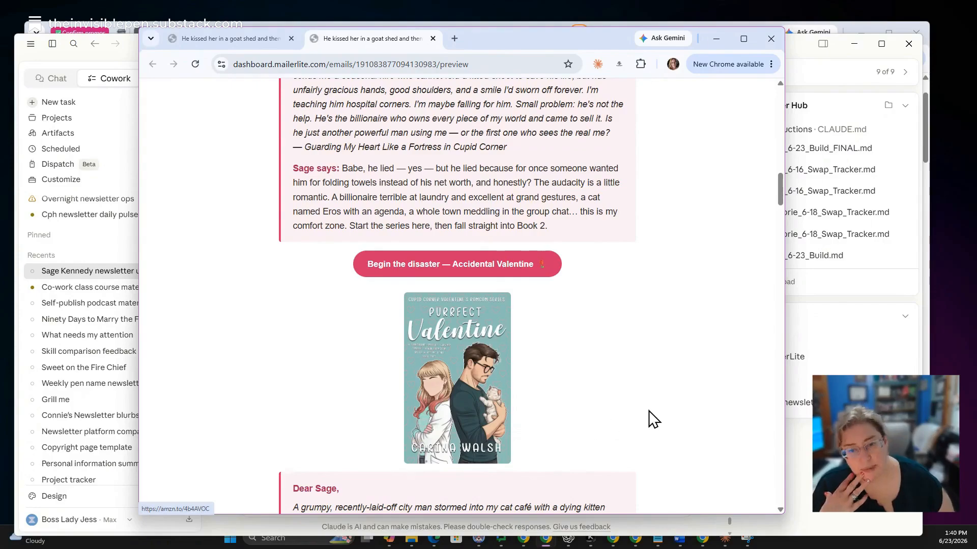
pyautogui.scroll(-4, 657, 424)
pyautogui.scroll(-8, 666, 429)
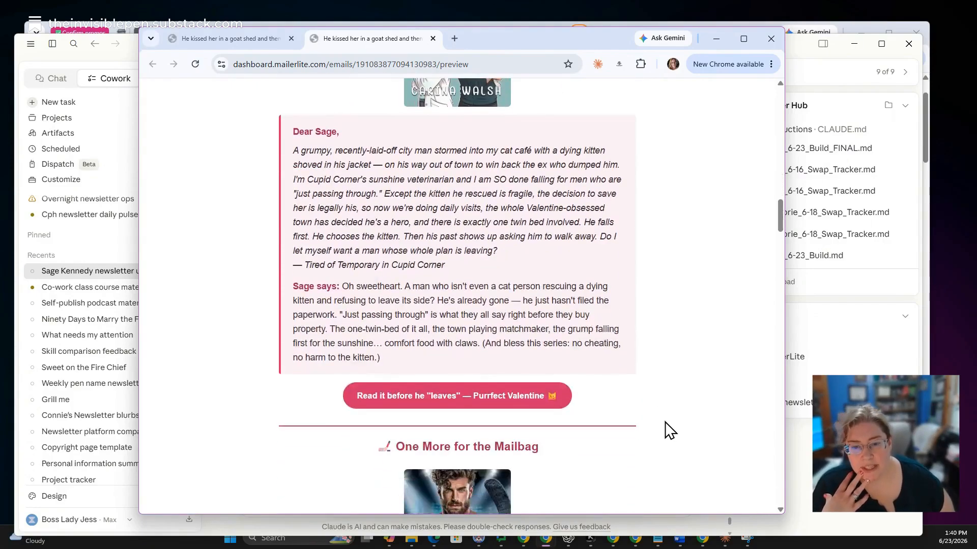
pyautogui.scroll(-7, 703, 437)
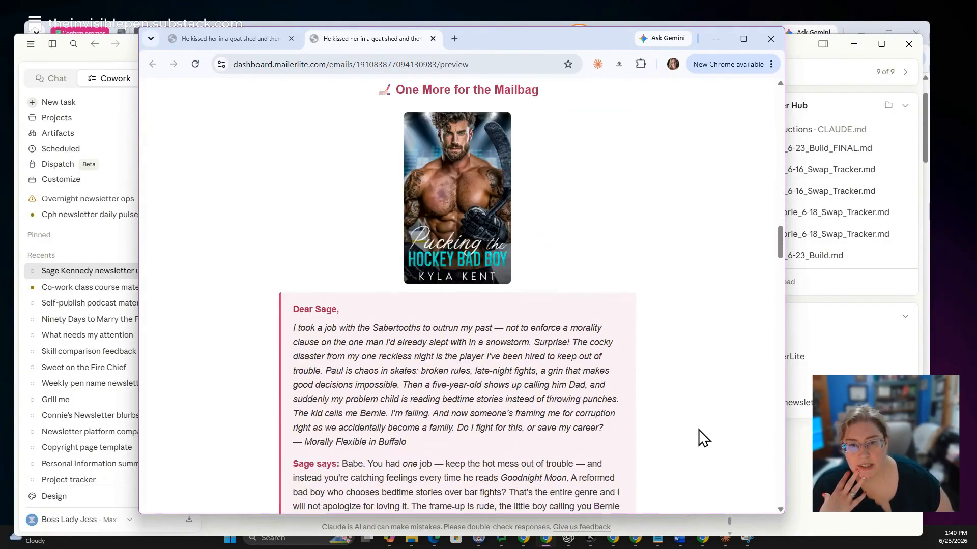
pyautogui.scroll(18, 703, 433)
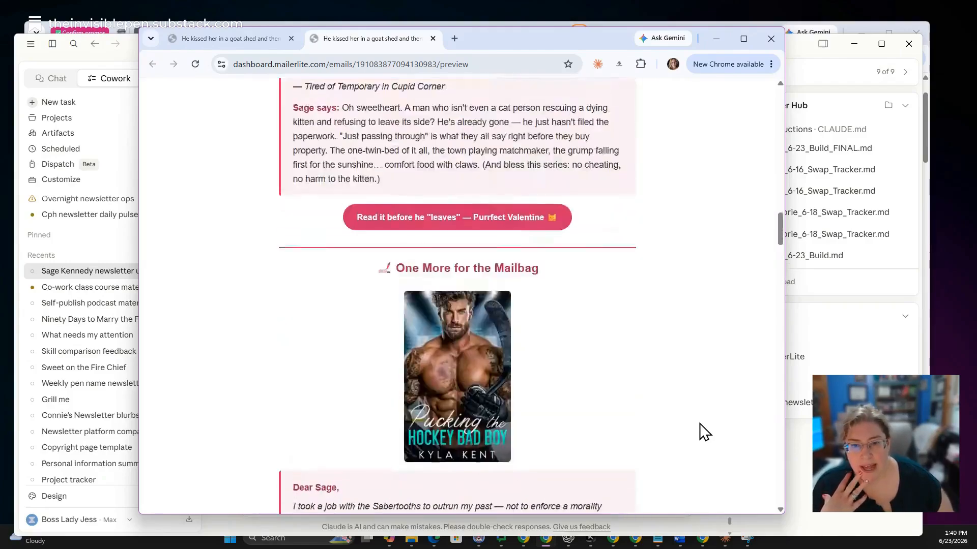
pyautogui.scroll(-9, 704, 431)
# Examine the More Second Opinions covers, the Grab-a-Freebie Round, and the Stock Up the Kindle group promos in the preview.
pyautogui.scroll(-18, 705, 430)
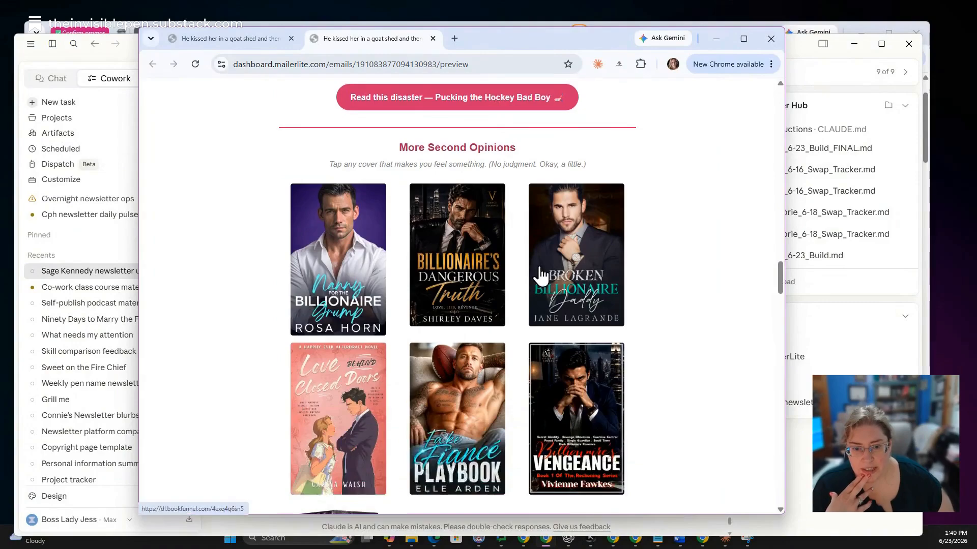
pyautogui.scroll(-1, 691, 387)
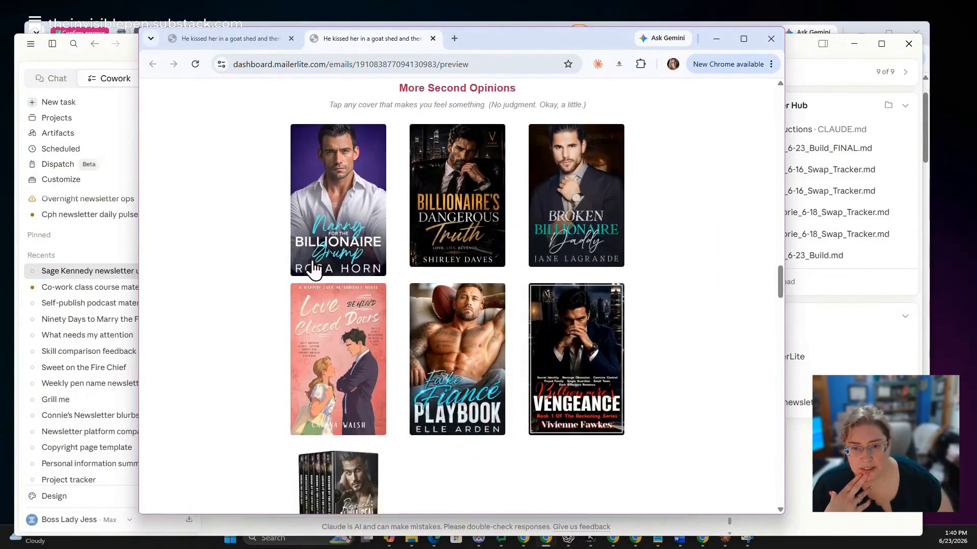
pyautogui.scroll(-5, 633, 393)
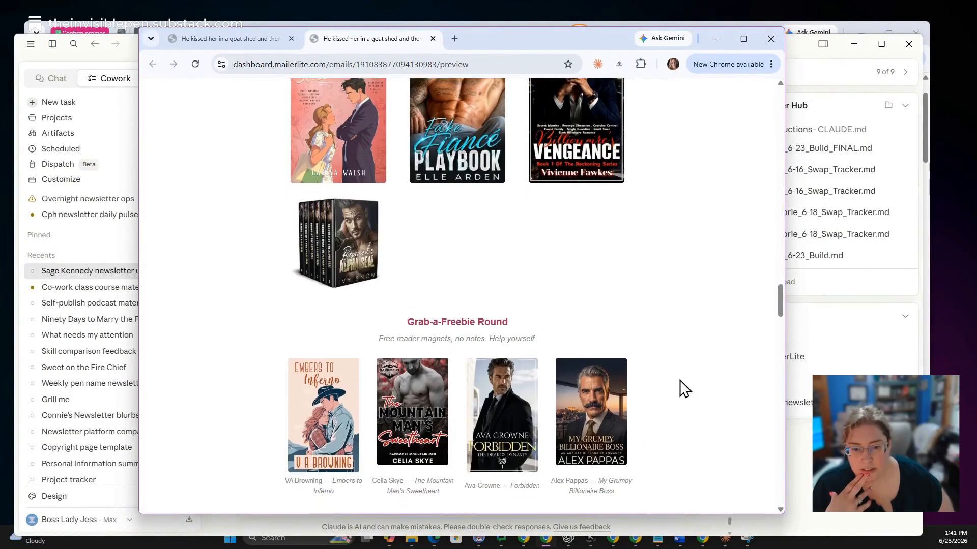
pyautogui.scroll(-1, 704, 396)
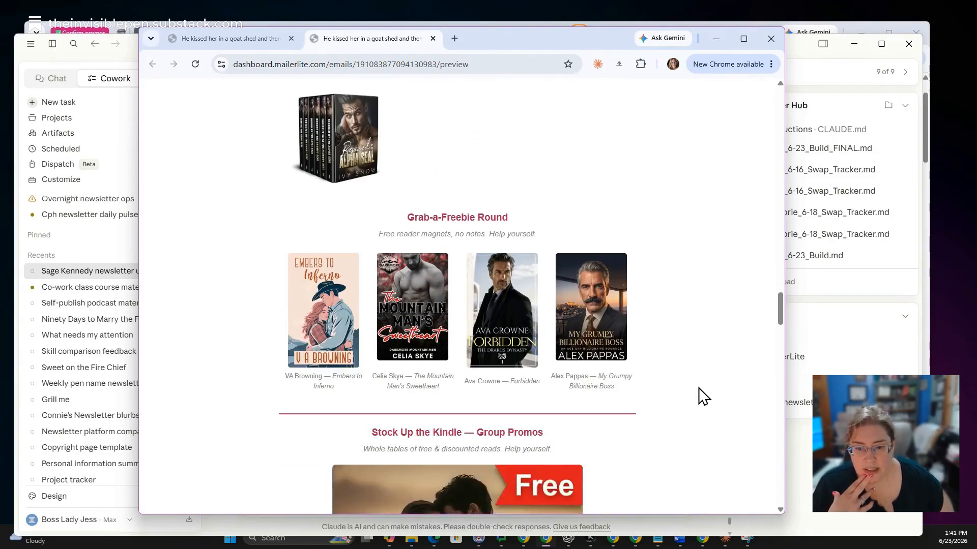
pyautogui.scroll(-5, 693, 383)
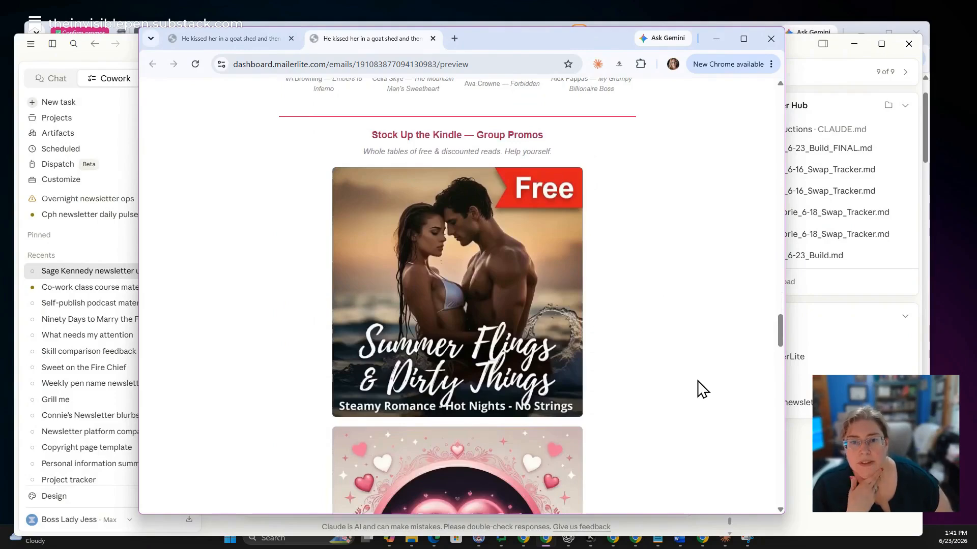
pyautogui.scroll(-1, 703, 390)
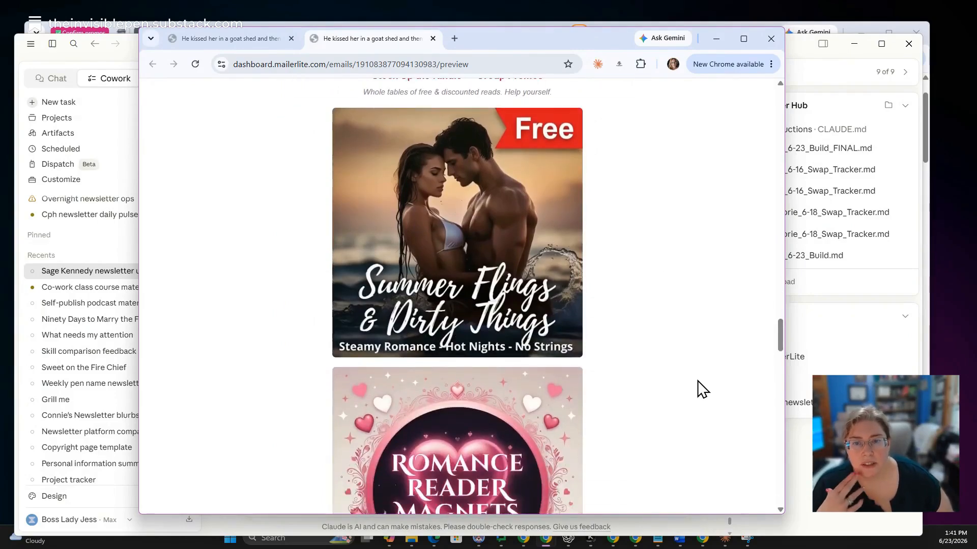
pyautogui.scroll(-6, 703, 389)
pyautogui.scroll(-6, 702, 390)
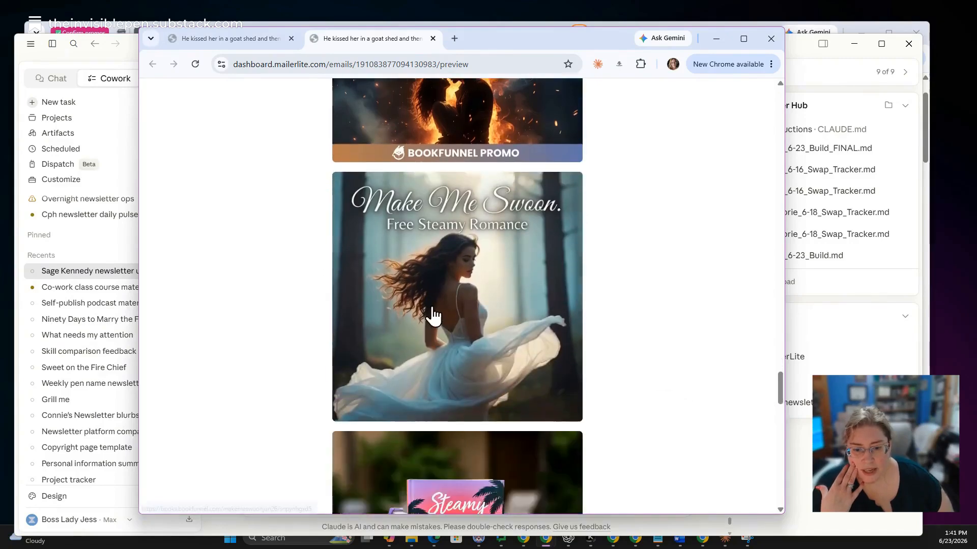
# Test the Steamy June Reads group promo link from the newsletter and return to the preview.
pyautogui.scroll(-4, 668, 329)
pyautogui.click(452, 300)
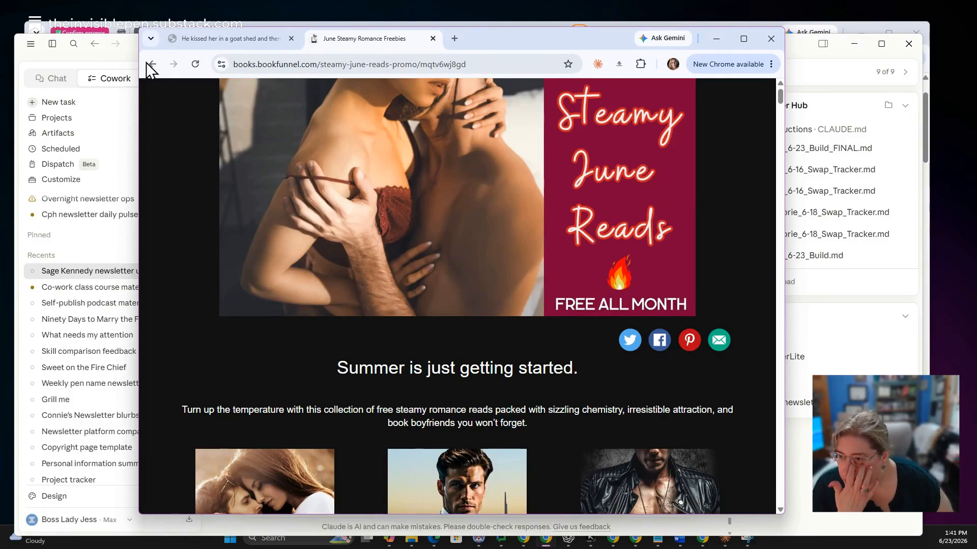
pyautogui.hotkey('alt', 'Left')
# Check where the Honesty & Other Disasters cover leads and return to the newsletter preview.
pyautogui.scroll(-3, 546, 392)
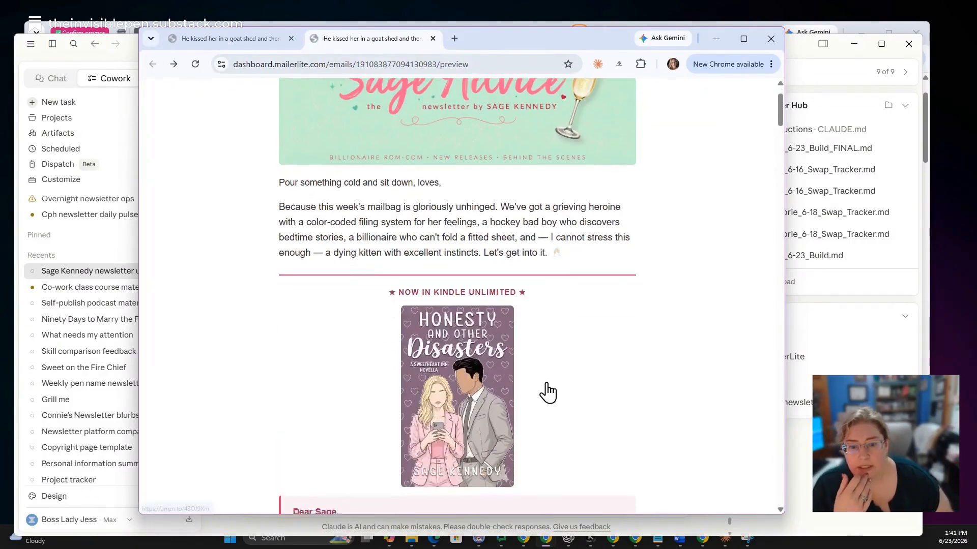
pyautogui.click(500, 308)
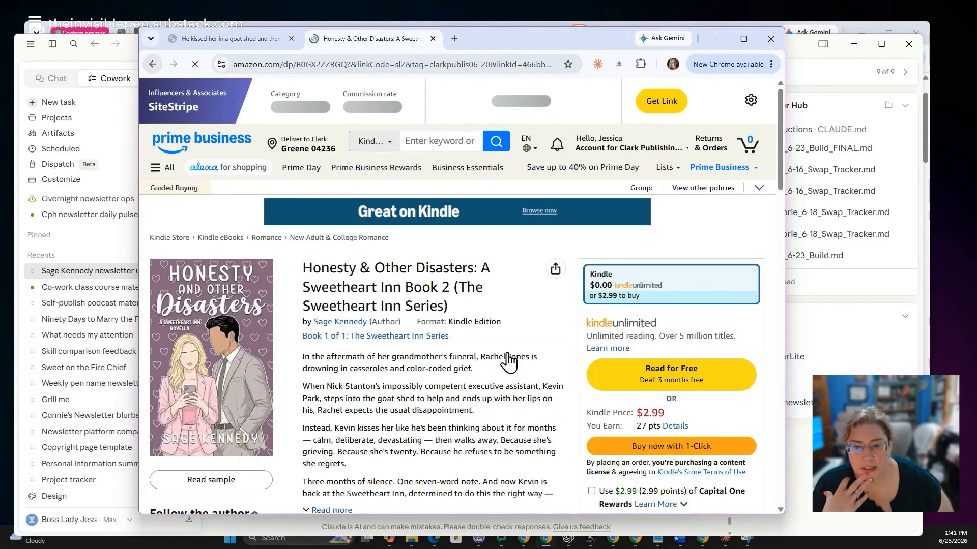
pyautogui.hotkey('alt', 'Left')
# Test the Accidental Valentine cover link in the Cupid Corner spotlight and return to the preview.
pyautogui.scroll(-15, 578, 432)
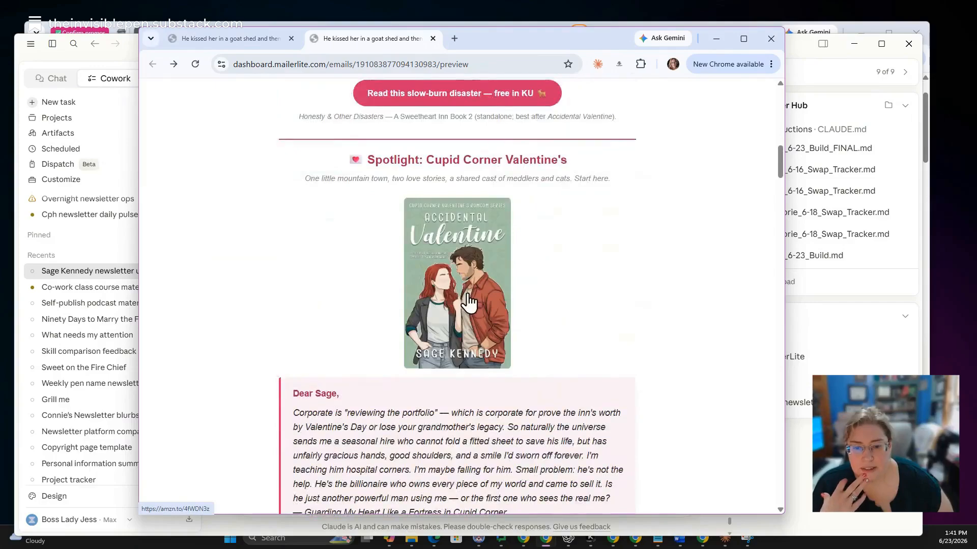
pyautogui.click(467, 300)
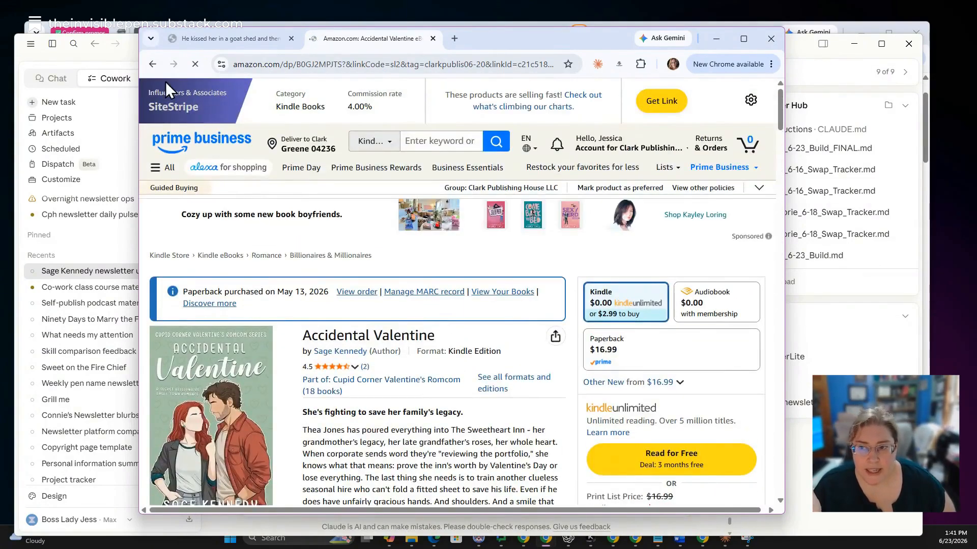
pyautogui.click(152, 64)
# Test the Pucking the Hockey Bad Boy link in the One More for the Mailbag section and return to the preview.
pyautogui.scroll(-10, 616, 399)
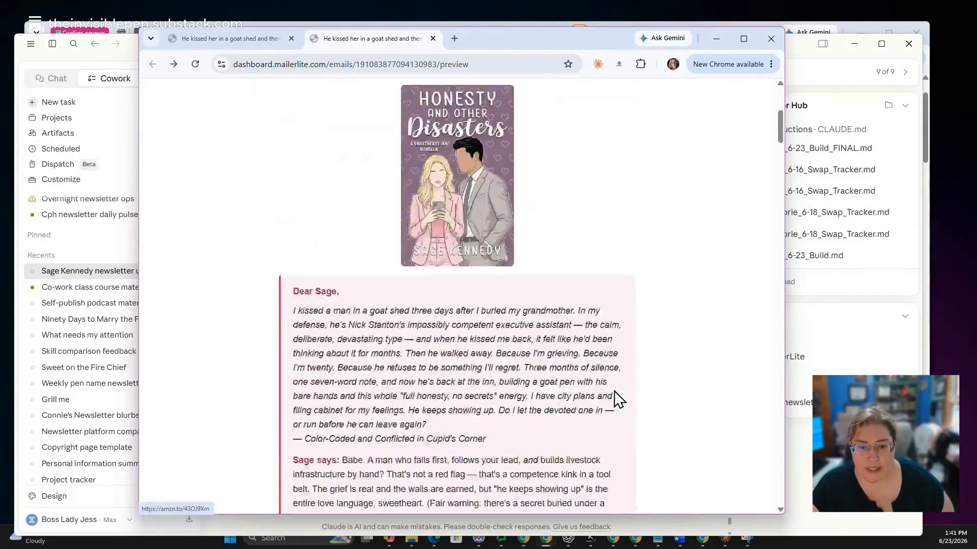
pyautogui.scroll(-12, 616, 399)
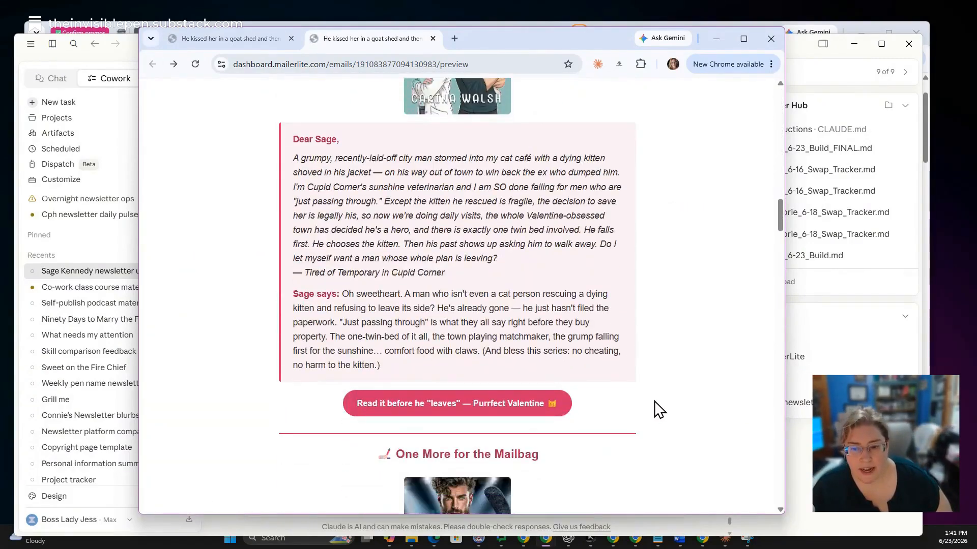
pyautogui.scroll(-10, 655, 408)
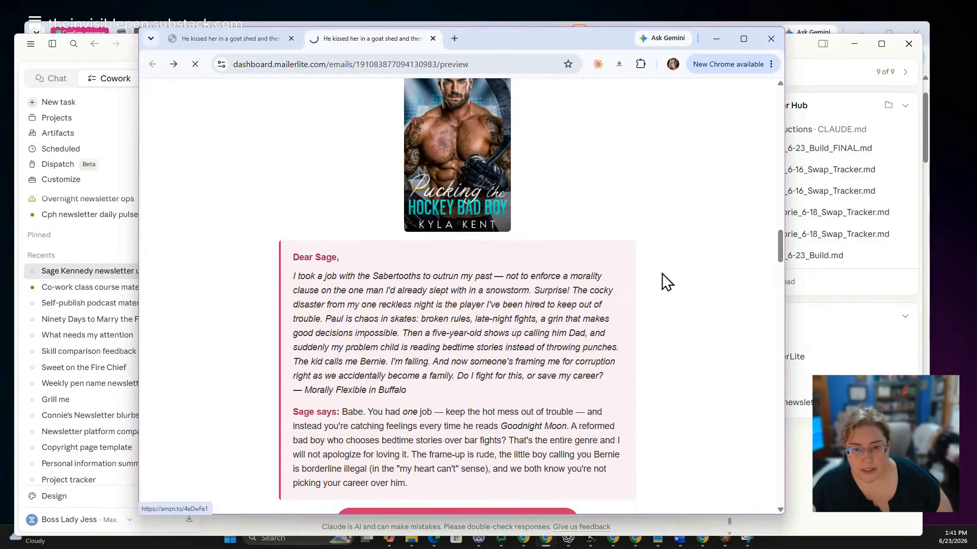
pyautogui.click(622, 247)
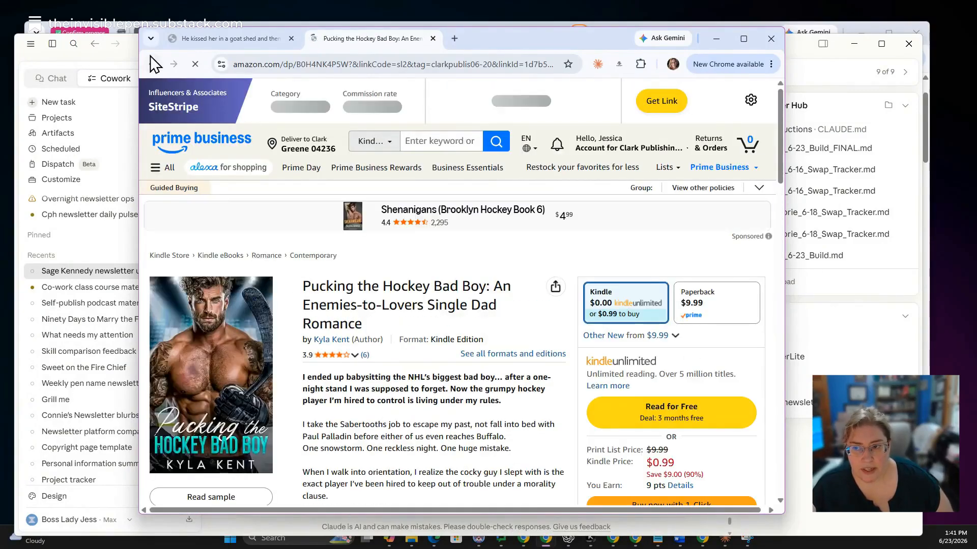
pyautogui.click(153, 64)
# Test the Love Behind Closed Doors cover link under More Second Opinions and return to the preview.
pyautogui.scroll(-10, 646, 430)
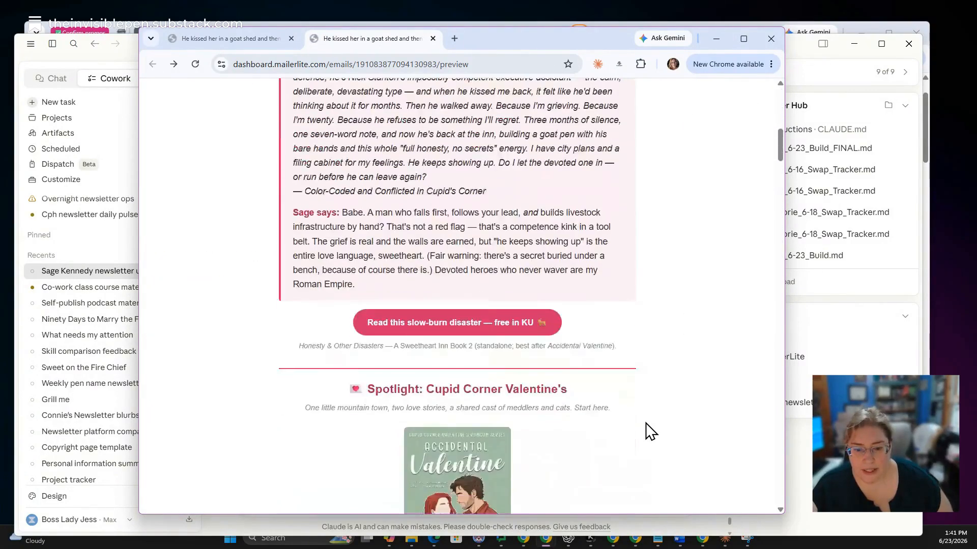
pyautogui.scroll(-20, 651, 432)
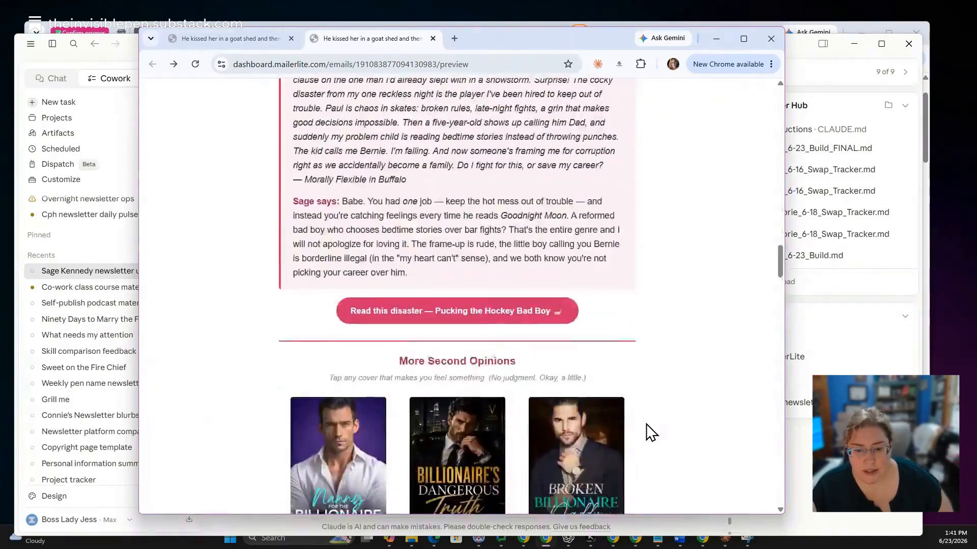
pyautogui.scroll(-1, 708, 447)
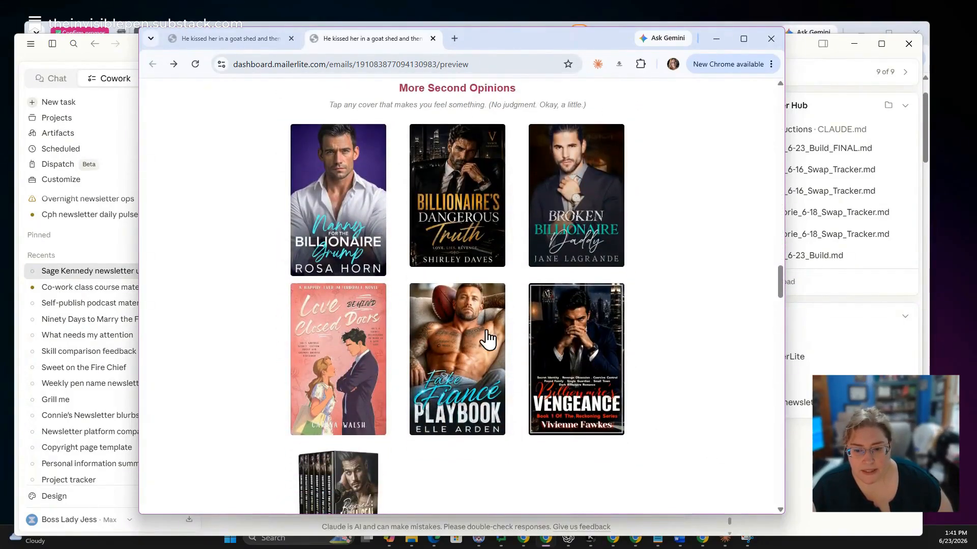
pyautogui.click(351, 366)
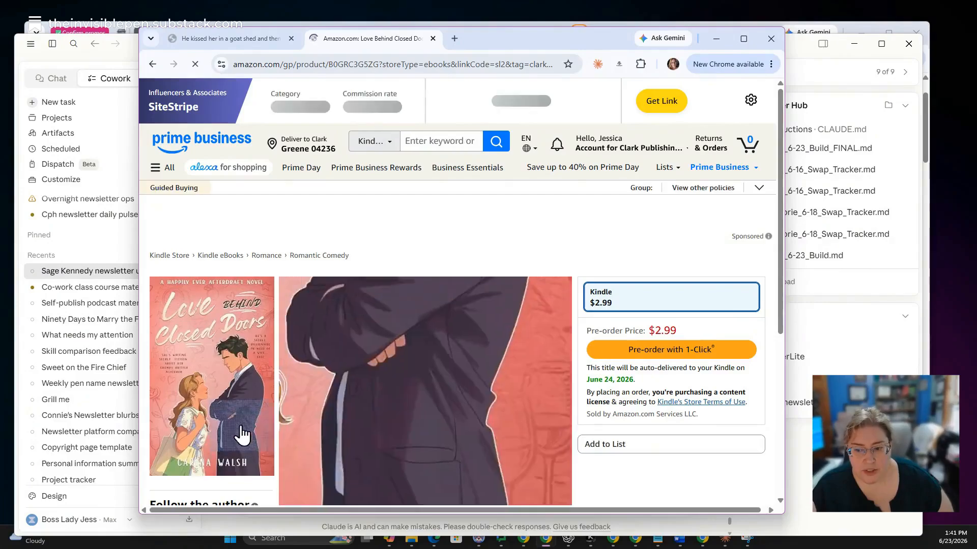
pyautogui.click(152, 64)
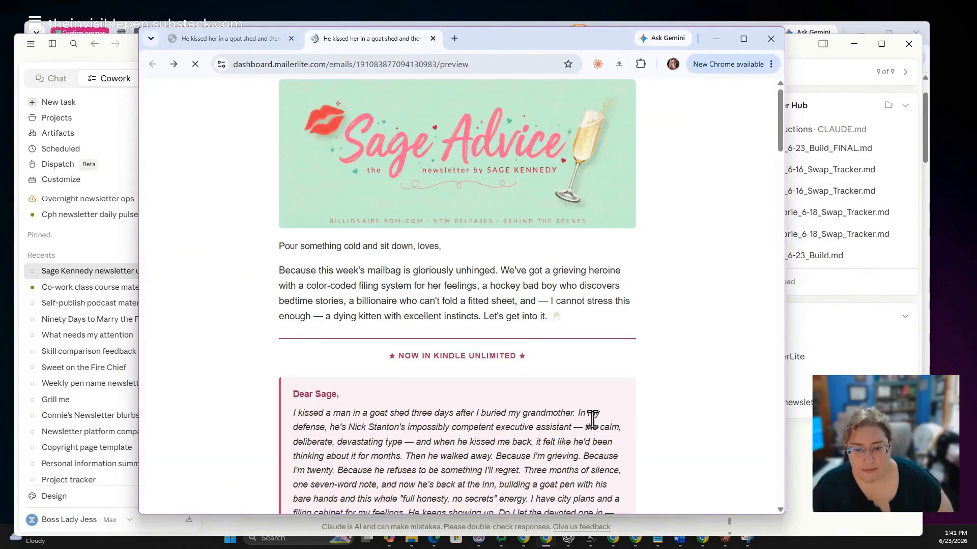
# Open the Fake Fiancé Playbook cover link under More Second Opinions to check its destination.
pyautogui.scroll(-20, 643, 431)
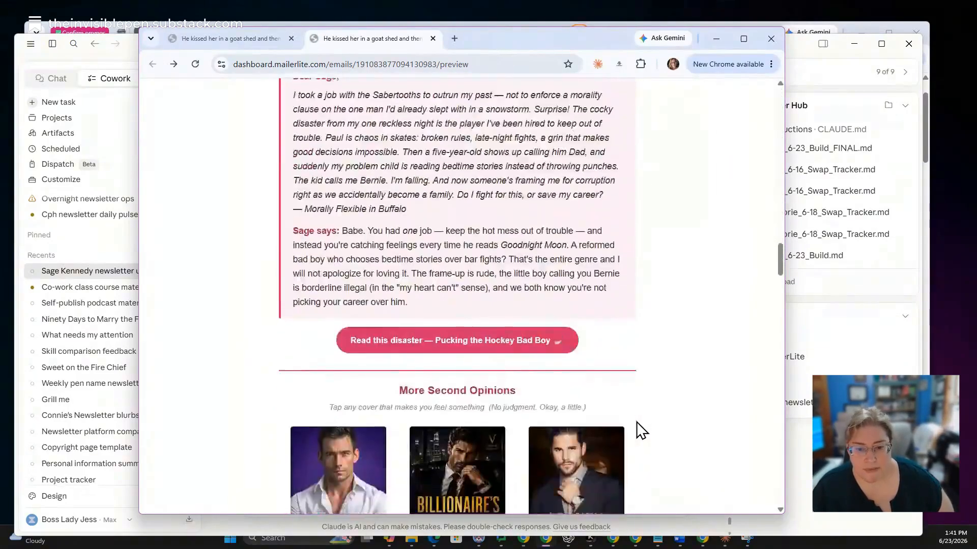
pyautogui.scroll(-5, 642, 431)
pyautogui.scroll(-2, 619, 305)
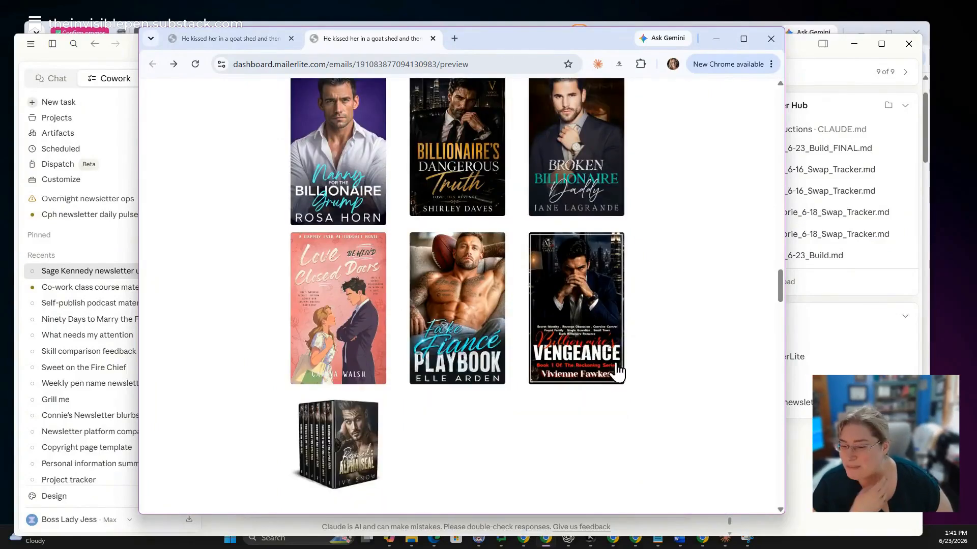
pyautogui.scroll(-2, 605, 300)
pyautogui.click(452, 194)
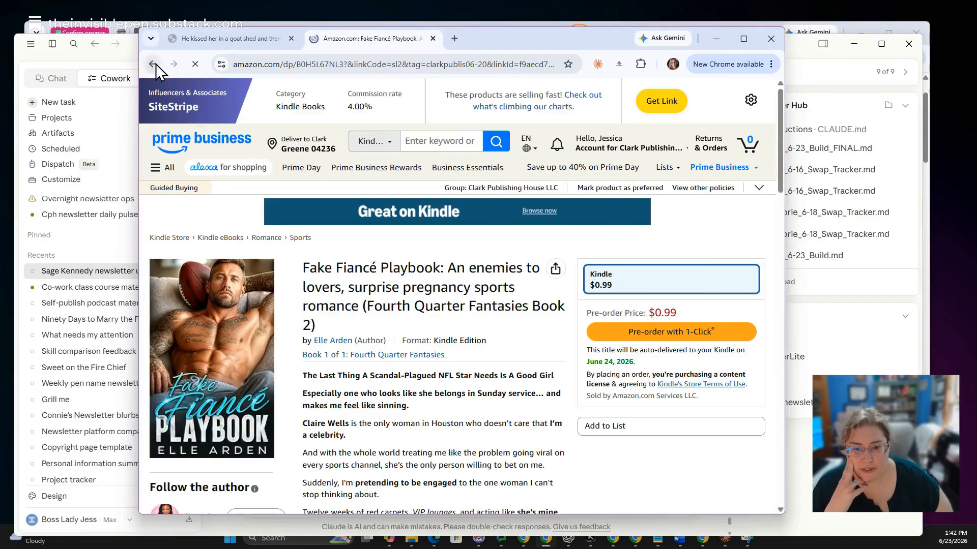
# Return to the newsletter preview and review the group promo banners, the closing lines and the footer.
pyautogui.click(153, 65)
pyautogui.scroll(-20, 704, 365)
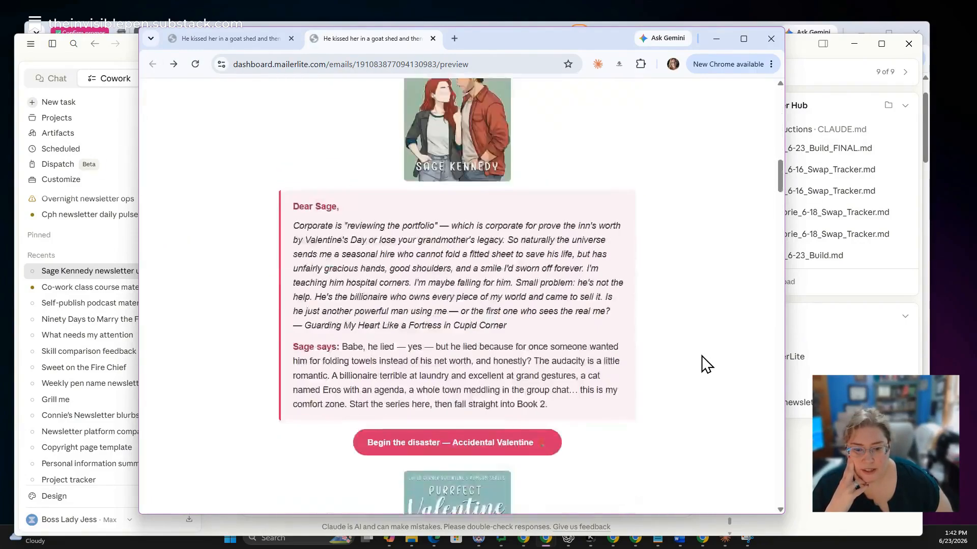
pyautogui.scroll(-20, 519, 344)
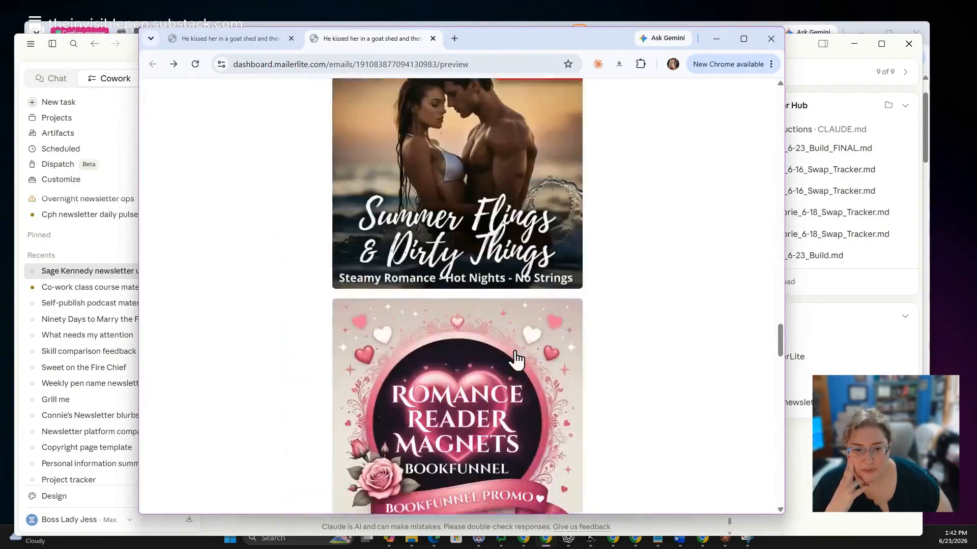
pyautogui.scroll(-10, 403, 254)
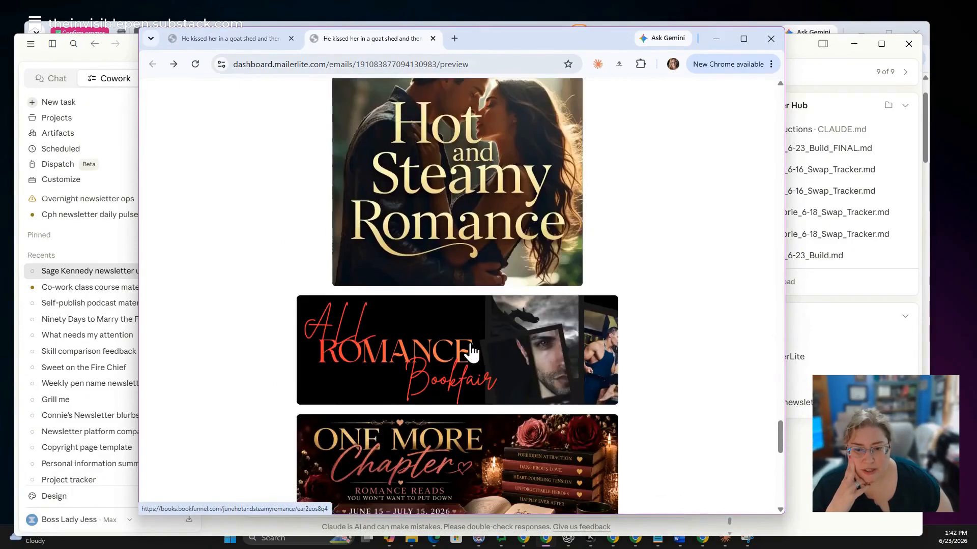
pyautogui.scroll(-4, 468, 292)
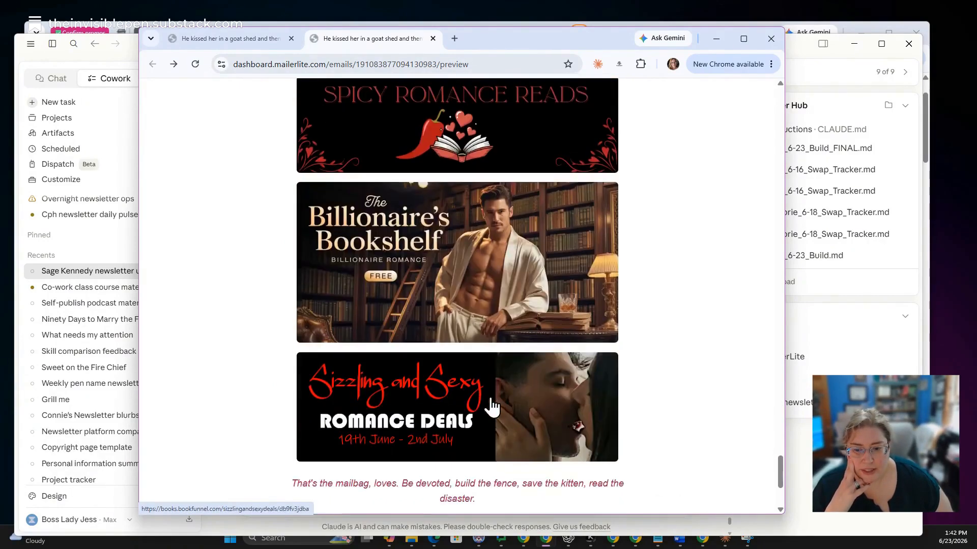
pyautogui.scroll(4, 528, 386)
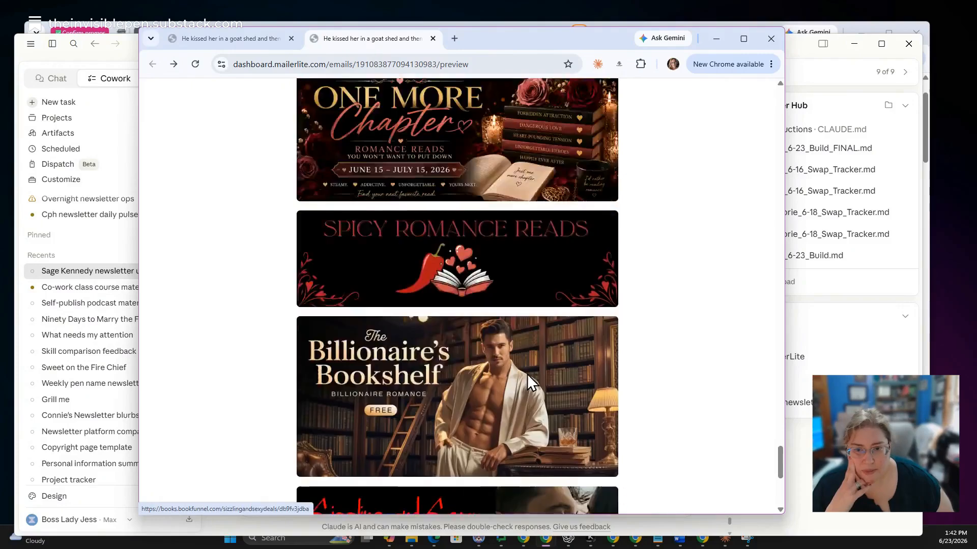
pyautogui.scroll(-6, 491, 414)
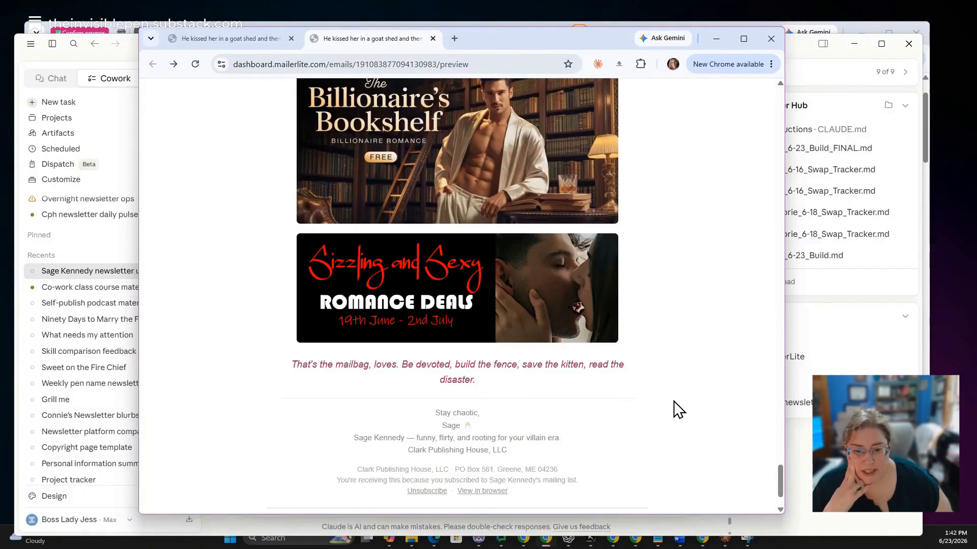
pyautogui.scroll(-1, 678, 410)
pyautogui.scroll(-1, 689, 400)
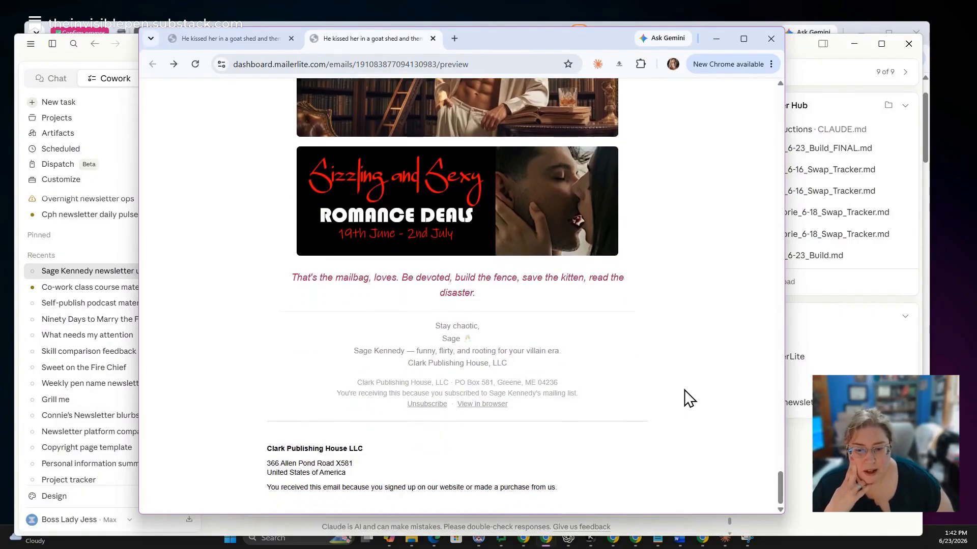
pyautogui.scroll(20, 689, 399)
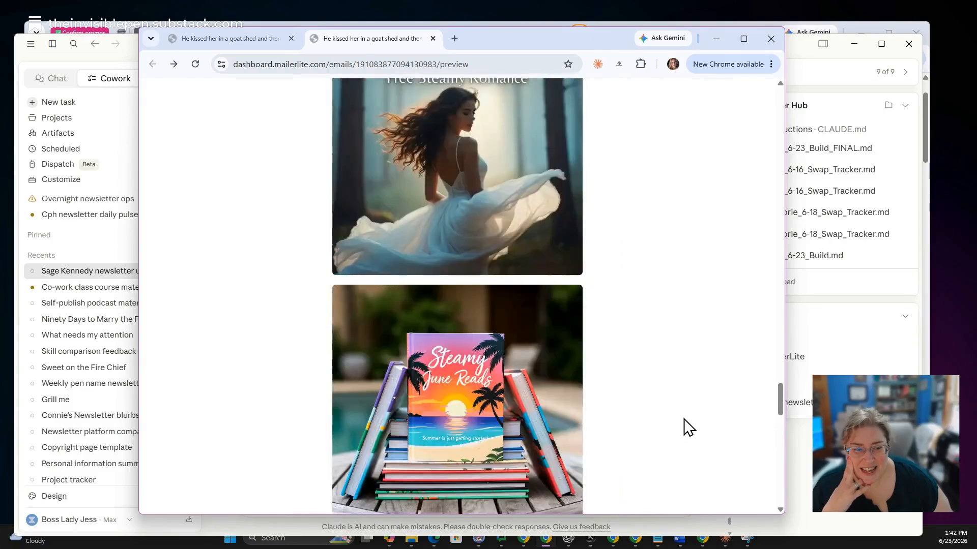
pyautogui.scroll(6, 686, 338)
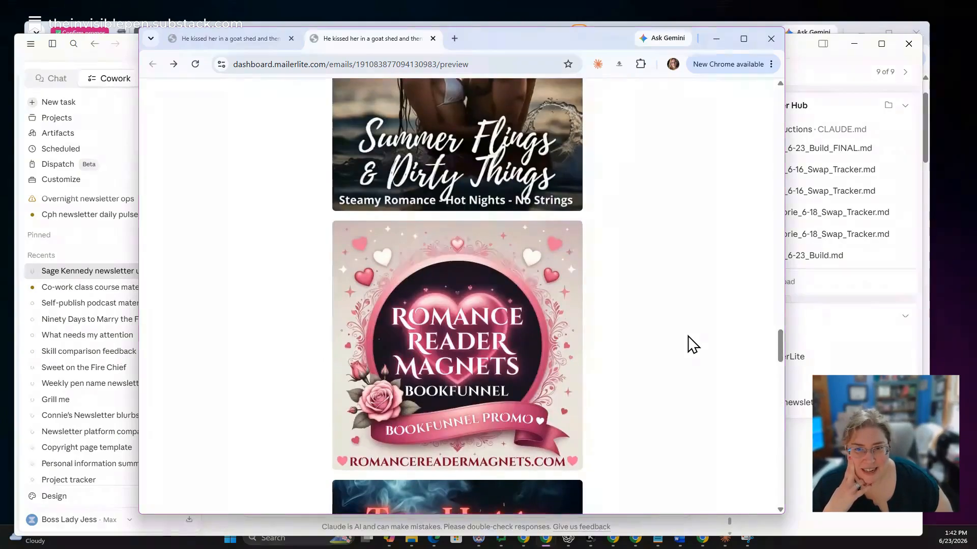
# Compare the earlier Sage Advice draft preview with the rebuilt version, checking the intro and the featured books.
pyautogui.click(212, 41)
pyautogui.scroll(7, 709, 401)
pyautogui.moveTo(779, 407); pyautogui.dragTo(733, 149)
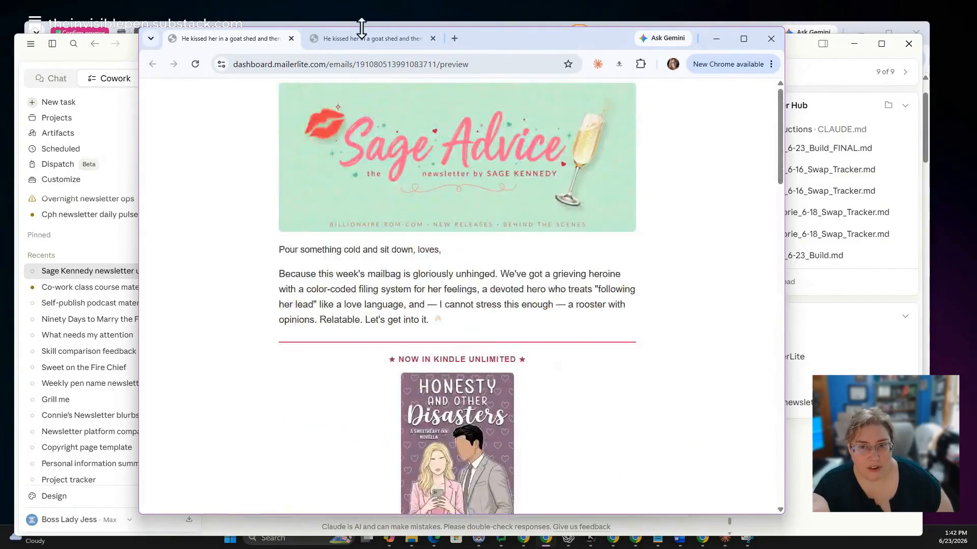
pyautogui.scroll(-20, 480, 338)
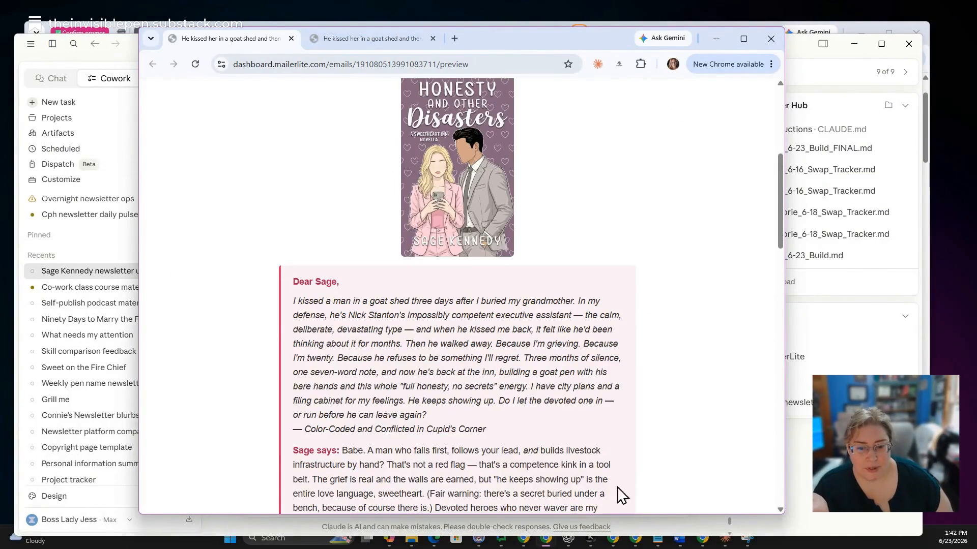
pyautogui.click(401, 42)
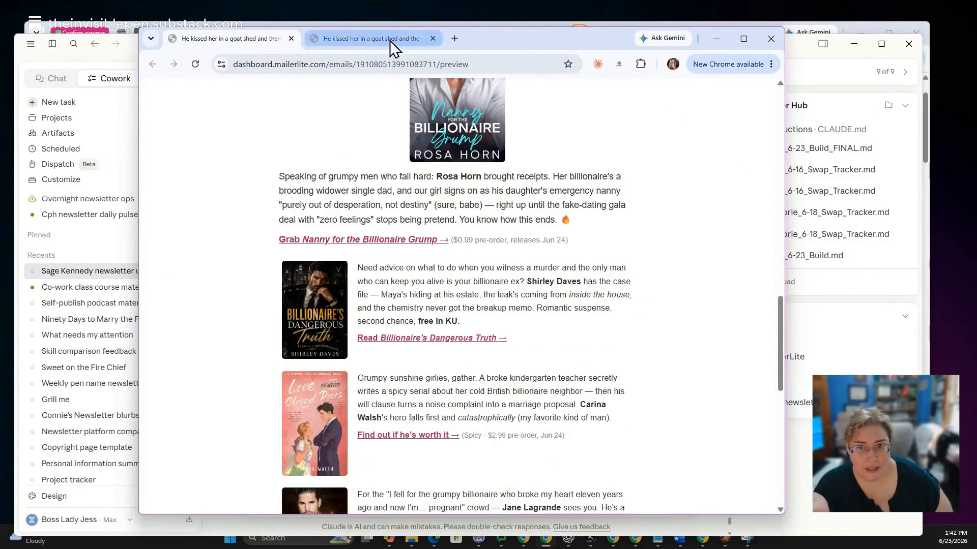
pyautogui.moveTo(780, 356); pyautogui.dragTo(777, 105)
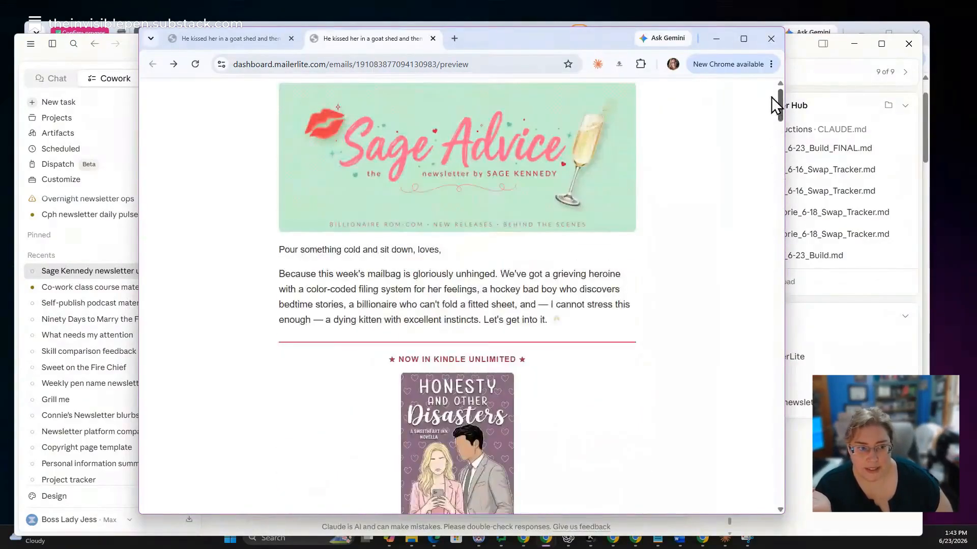
# Switch to the Claude Cowork chat and review its summary of the rebuilt newsletter and the notes before sending.
pyautogui.moveTo(594, 37); pyautogui.dragTo(0, 115)
pyautogui.moveTo(386, 183); pyautogui.dragTo(555, 197)
pyautogui.click(579, 257)
pyautogui.scroll(-6, 579, 259)
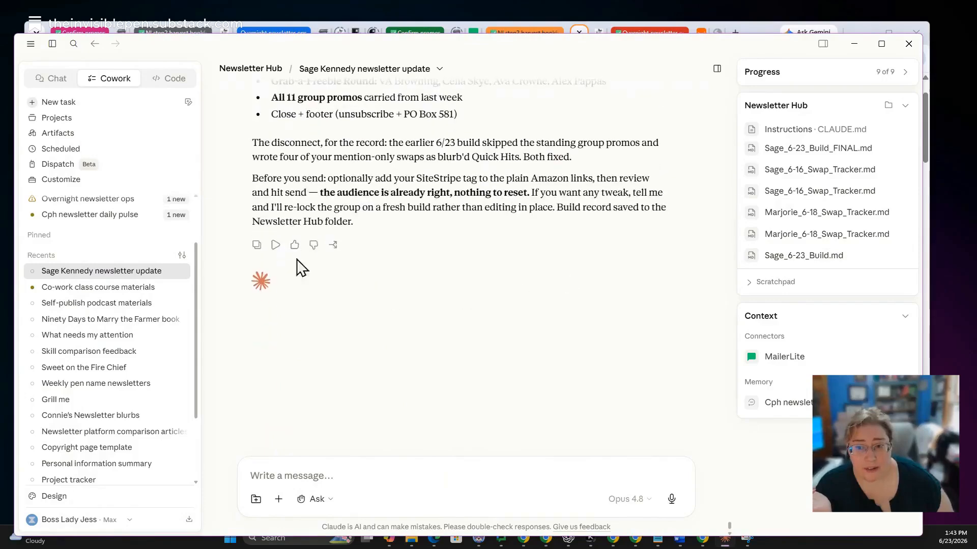
pyautogui.scroll(5, 642, 312)
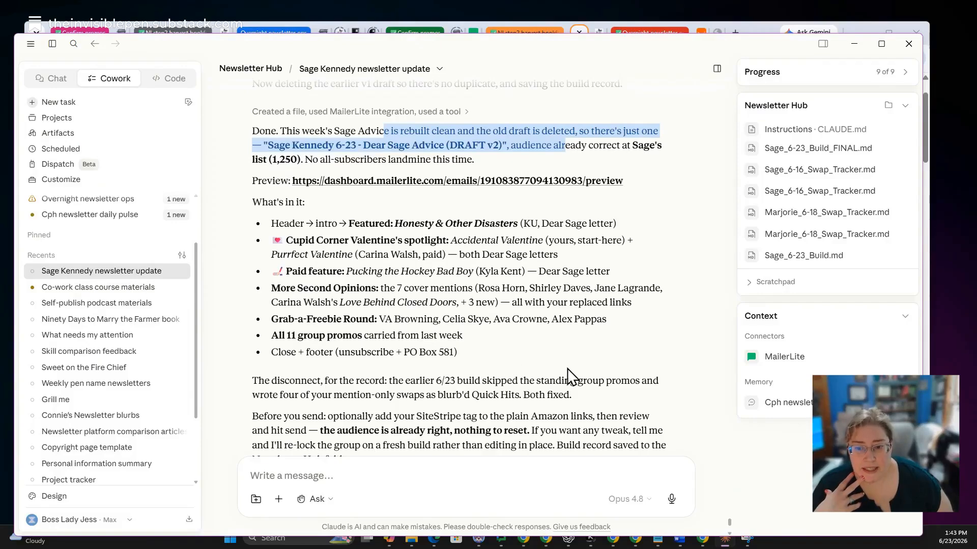
pyautogui.scroll(-5, 560, 386)
pyautogui.scroll(1, 555, 376)
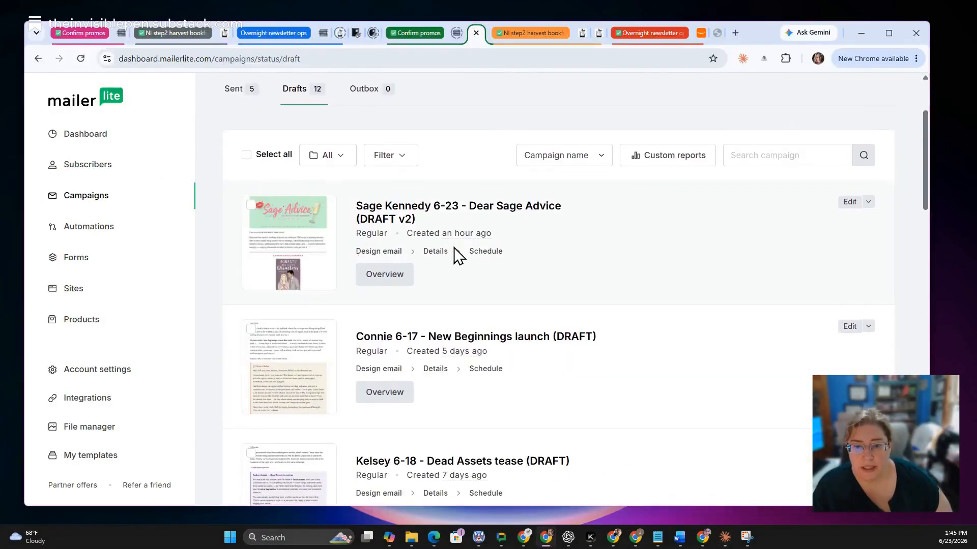
# Open the campaign details of the 6-23 Dear Sage Advice (DRAFT v2) draft in MailerLite and check its subject, sender and recipient group.
pyautogui.moveTo(312, 290)
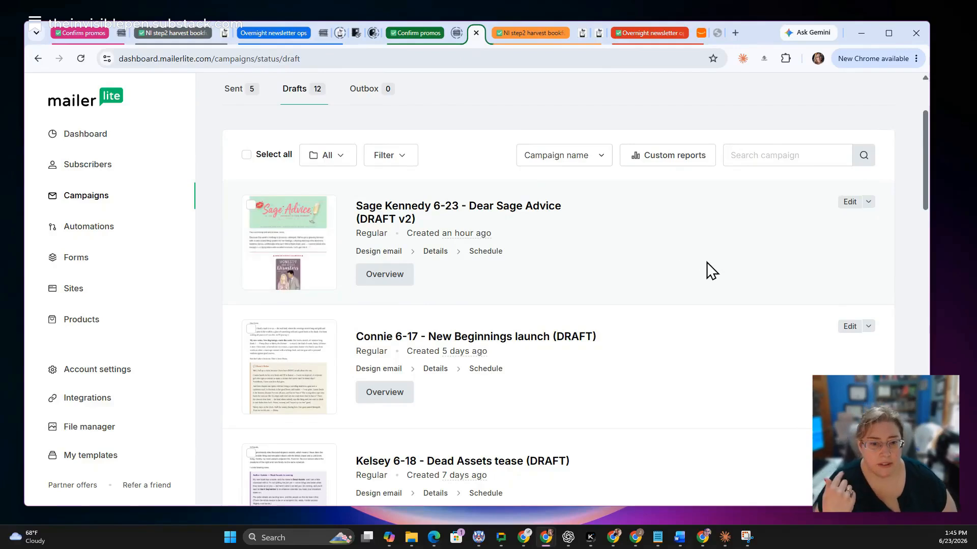
pyautogui.click(435, 251)
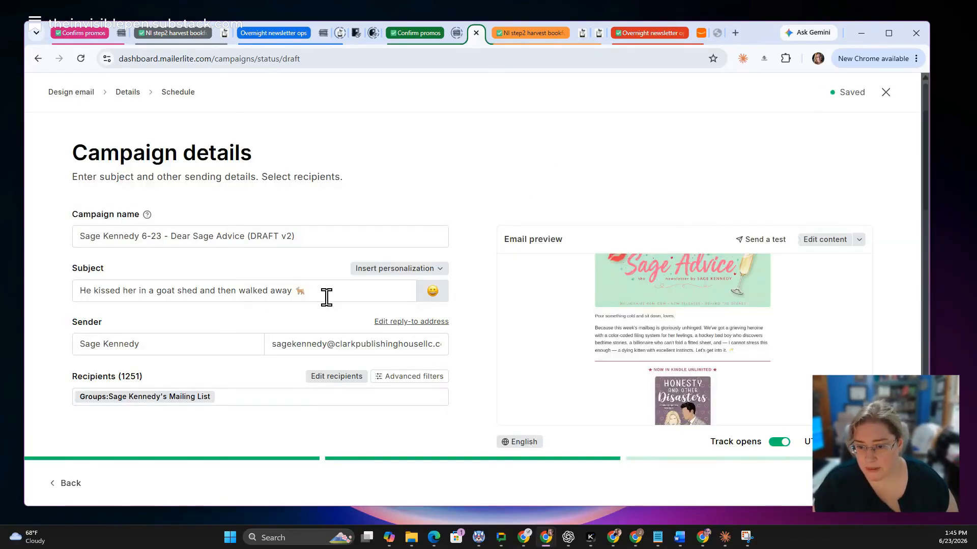
pyautogui.scroll(-1, 325, 270)
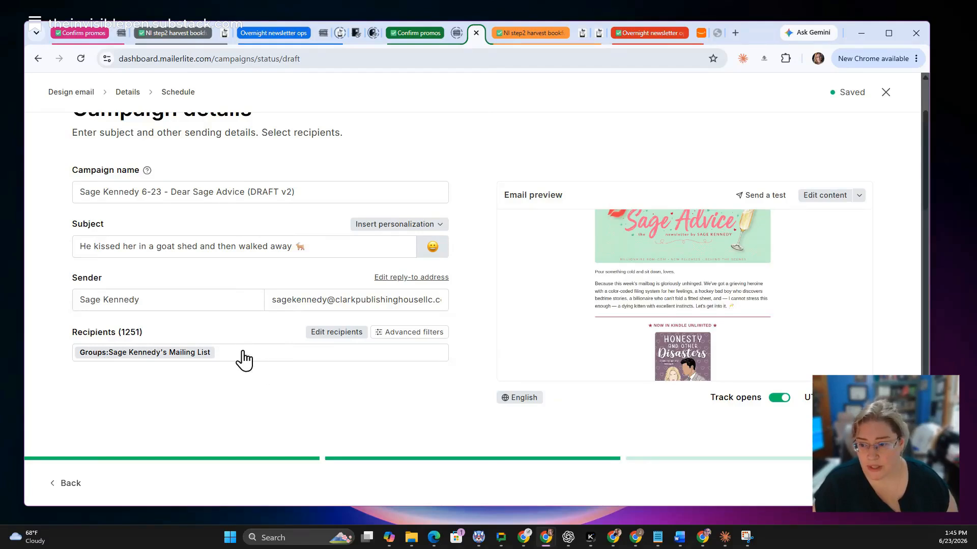
pyautogui.scroll(1, 250, 371)
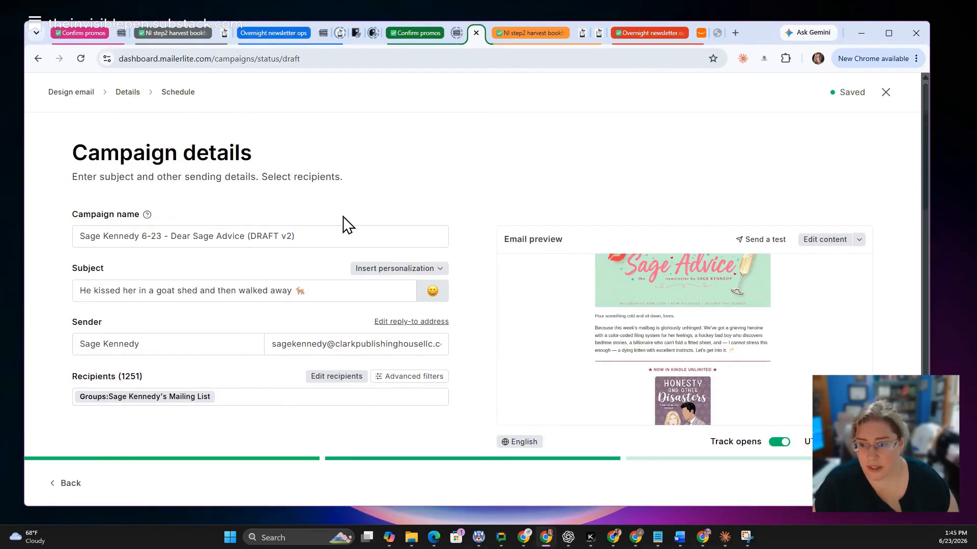
pyautogui.scroll(-1, 496, 356)
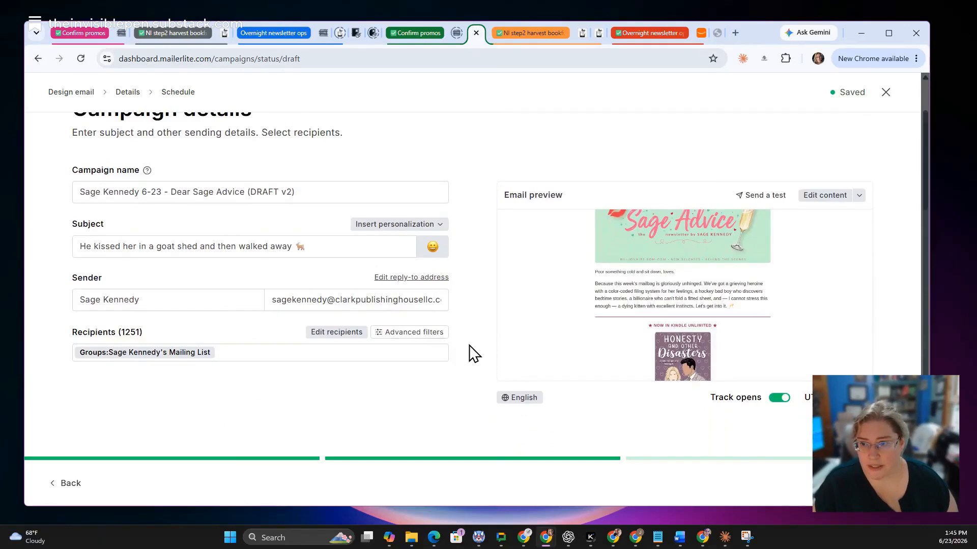
pyautogui.scroll(1, 470, 351)
pyautogui.scroll(-1, 476, 361)
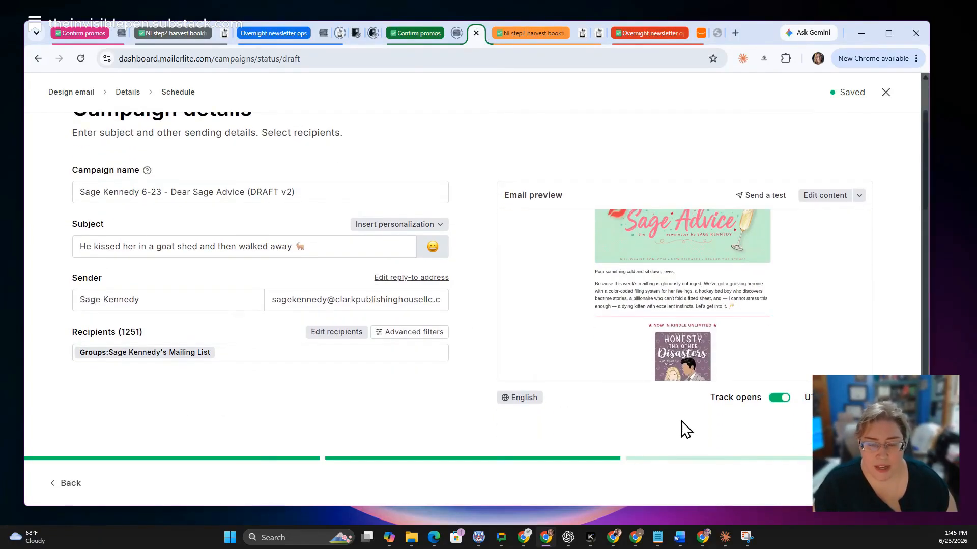
# Continue to the campaign's scheduling stage, look over the delivery options and choose Smart sending.
pyautogui.click(872, 483)
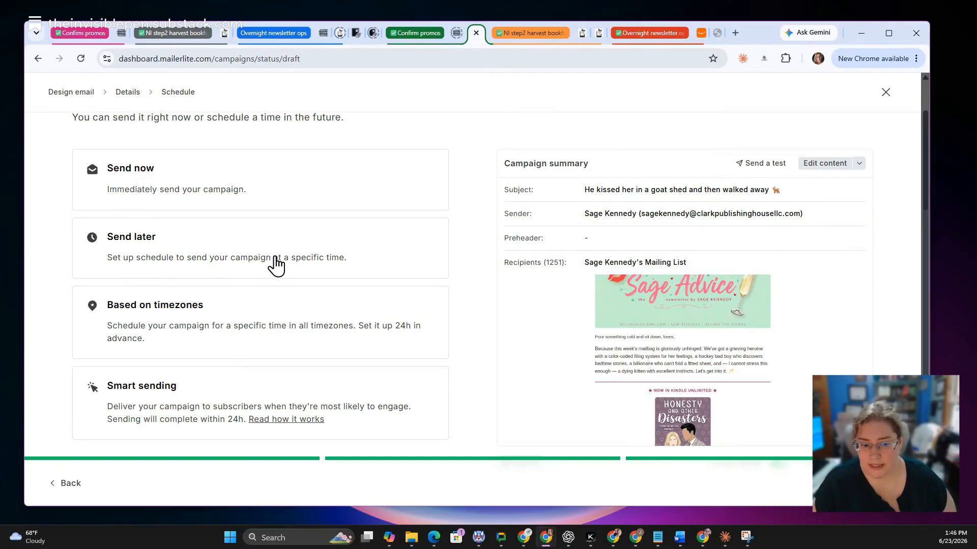
pyautogui.scroll(-2, 371, 369)
pyautogui.scroll(3, 207, 318)
pyautogui.click(150, 238)
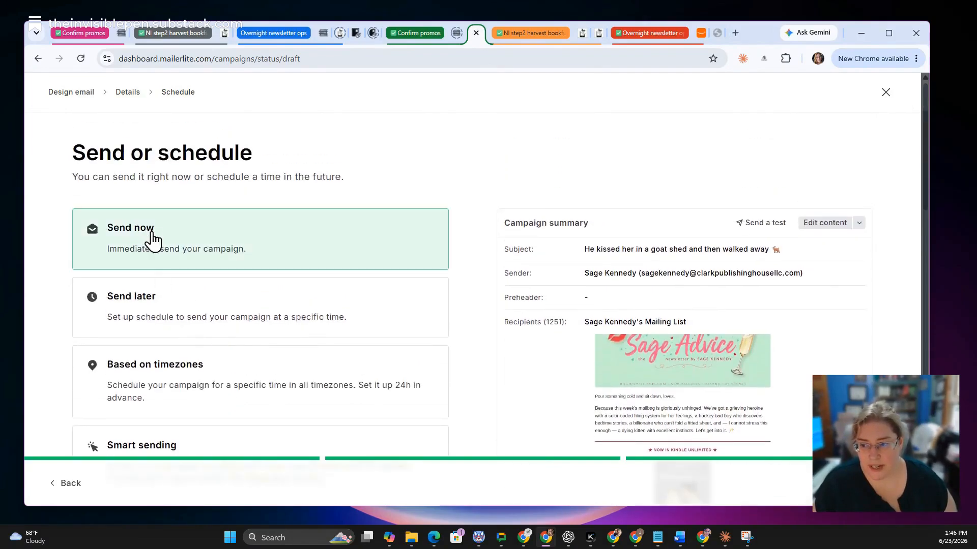
pyautogui.scroll(-2, 229, 261)
pyautogui.click(233, 321)
pyautogui.scroll(3, 469, 279)
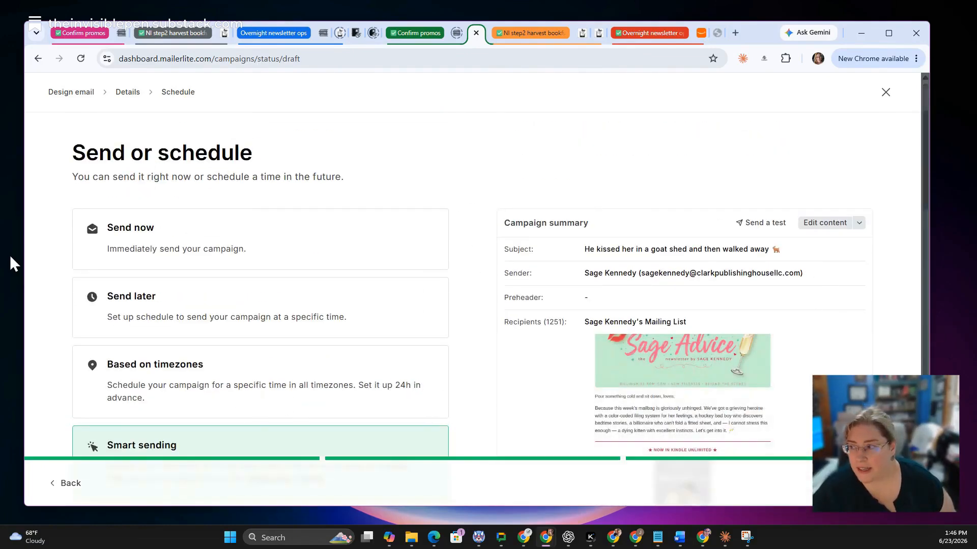
# Switch back to the newsletter update chat in Claude Cowork.
pyautogui.moveTo(488, 548); pyautogui.dragTo(654, 35)
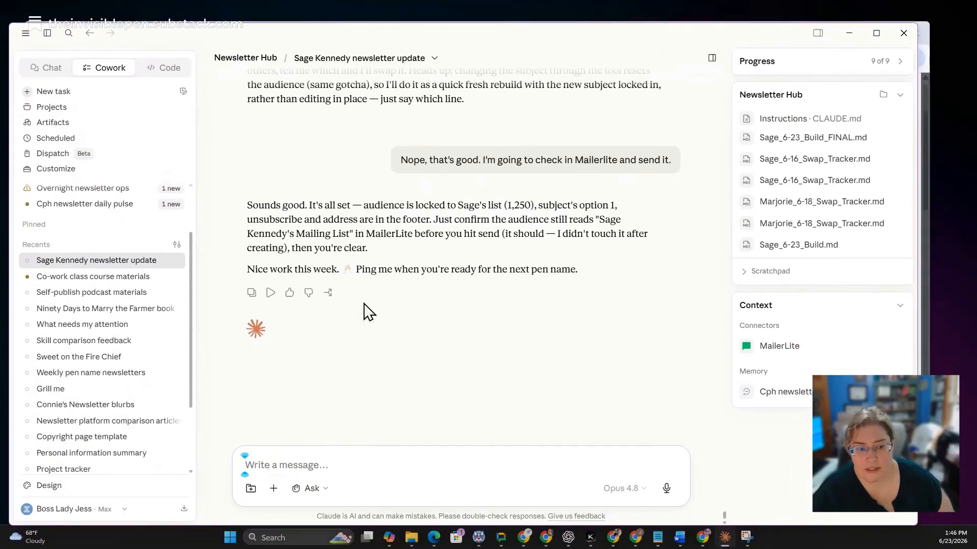